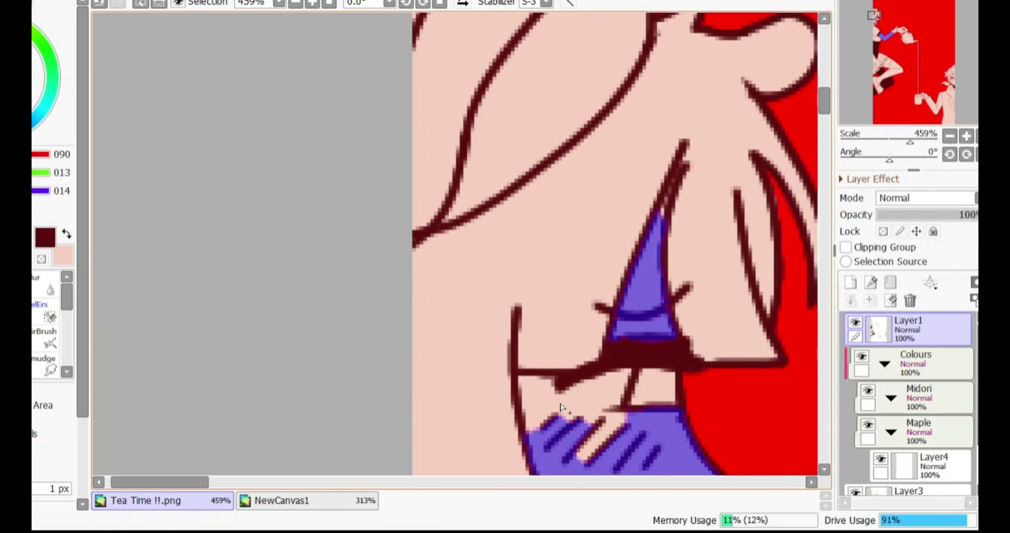
Fill the skin pale (254, 230, 222) and the skirt and hair golden yellow (255, 209, 096), sampling colours from the NewCanvas1 sprite
left_click(560, 407)
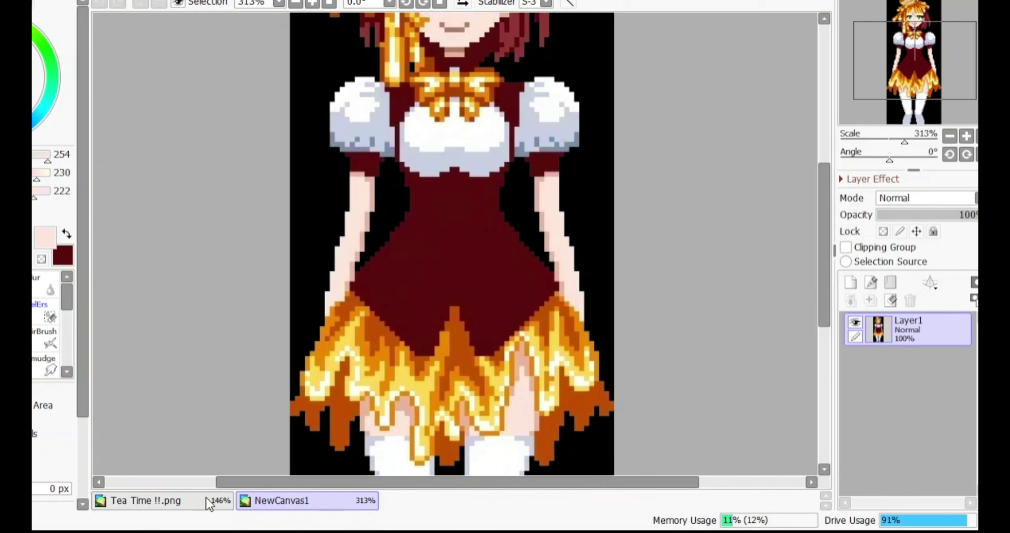
left_click(210, 502)
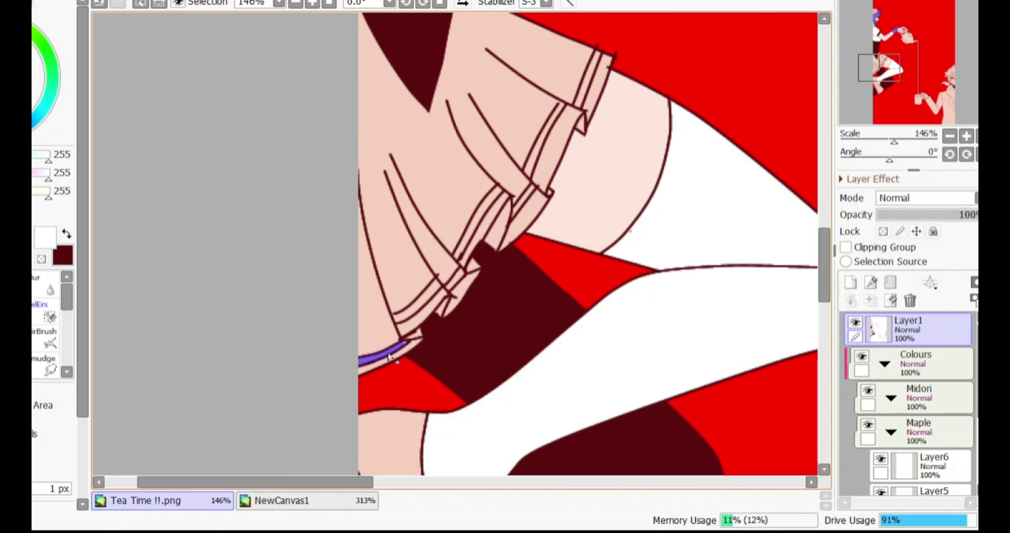
left_click(376, 320)
left_click(413, 328)
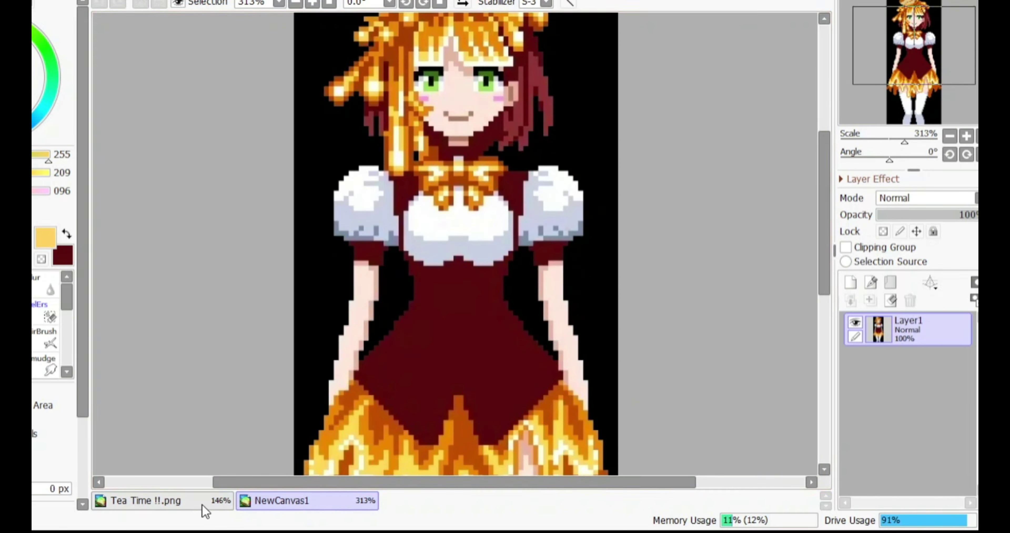
left_click(202, 503)
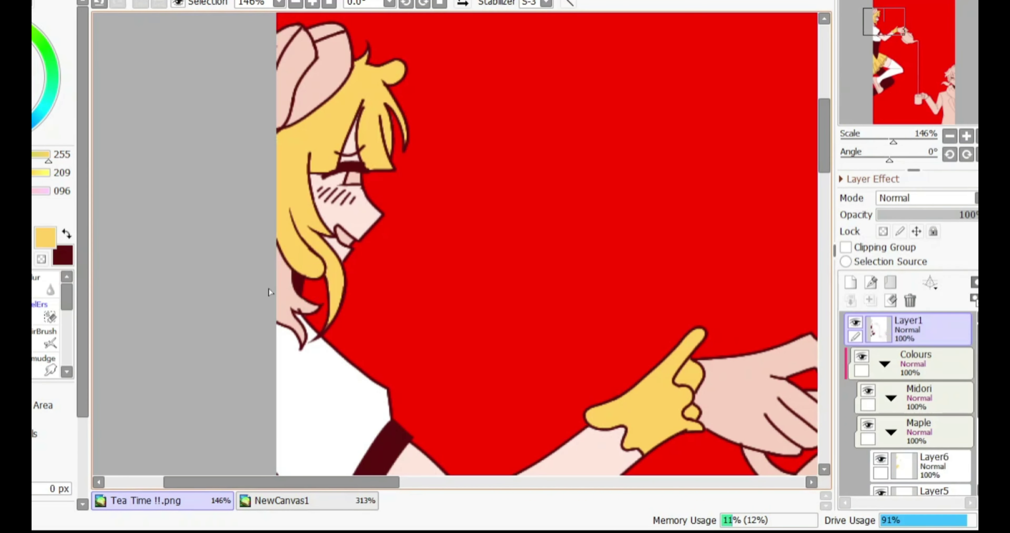
Sample the green eye colour (159, 222, 087) from the reference sprite and paint the maid's iris on Layer8
left_click(282, 500)
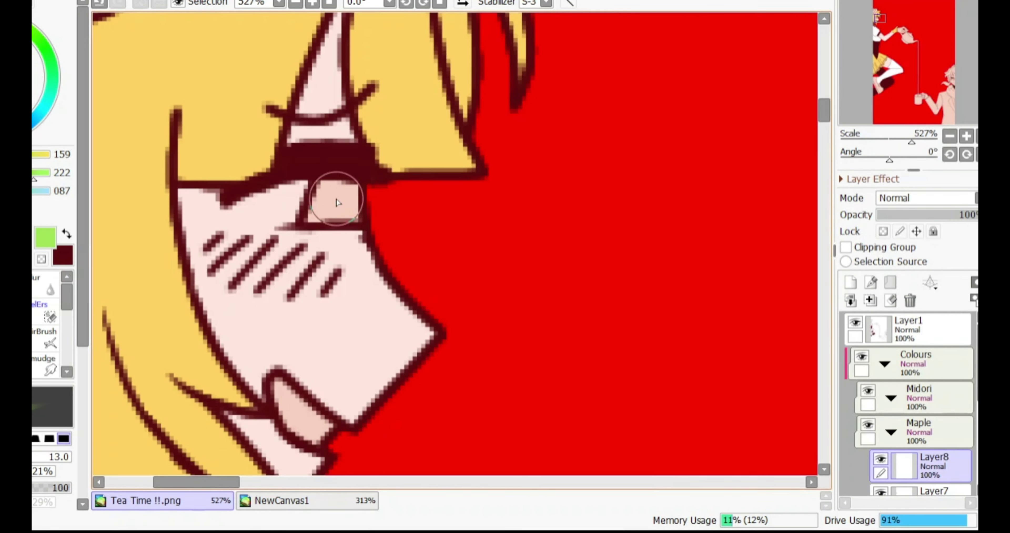
left_click_drag(913, 141, 868, 139)
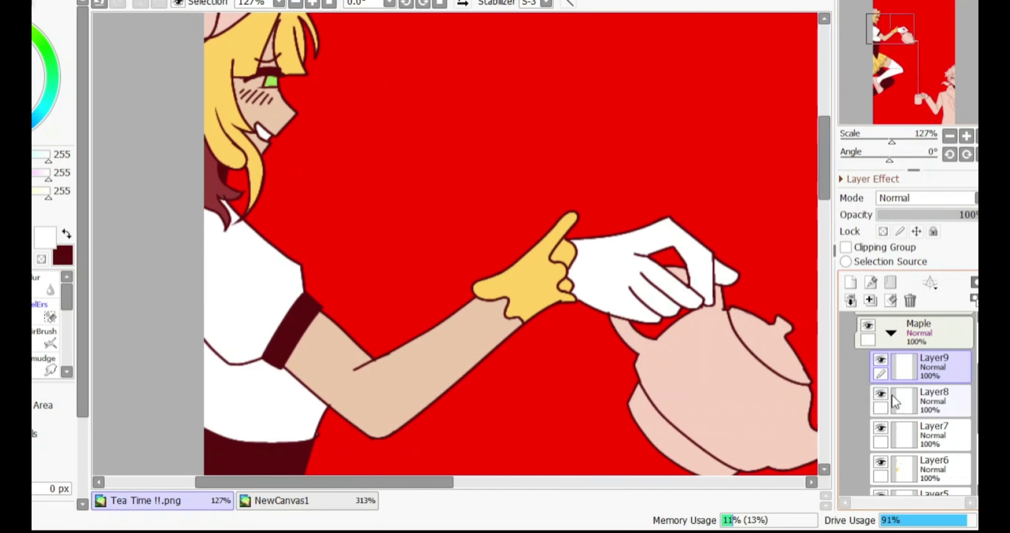
Apply an orange gradient (243, 134, 034) to the golden skirt, hair and cuff on a clipping layer above Layer6
scroll(892, 395, "down", 2)
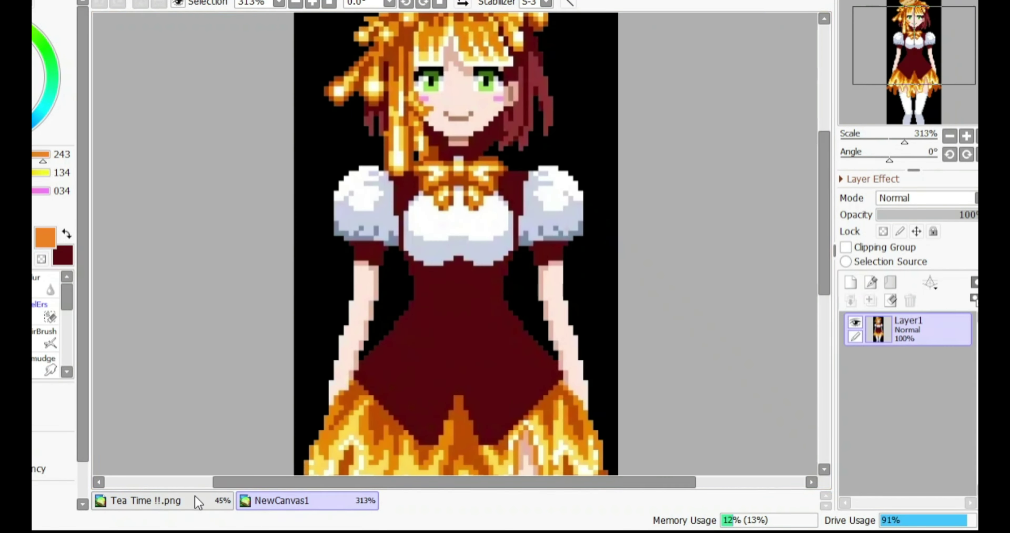
left_click(198, 502)
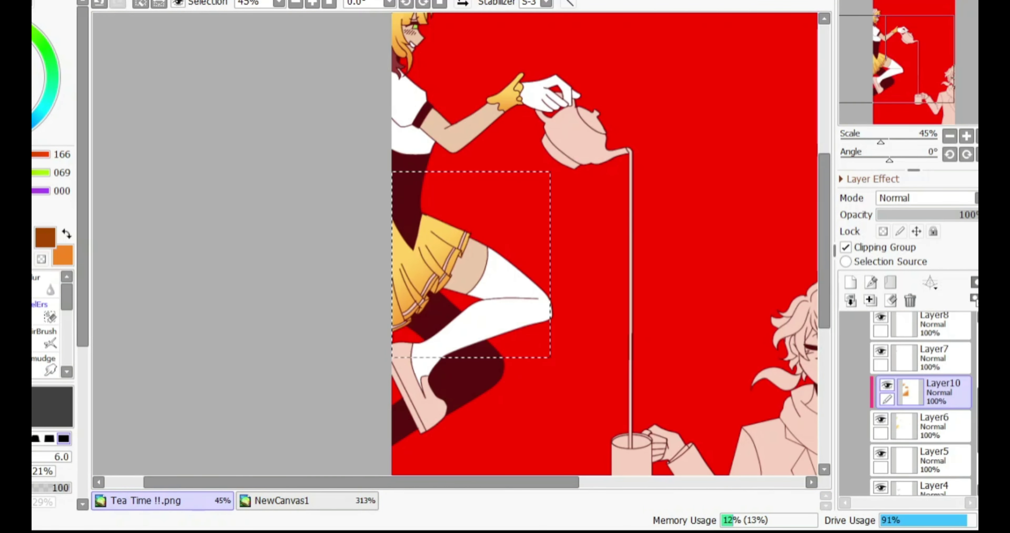
On a new clipping layer above Layer10, paint brown (166, 069, 000) shading over the hair and soften it with the AirBrush
left_click(850, 282)
scroll(471, 292, "up", 5)
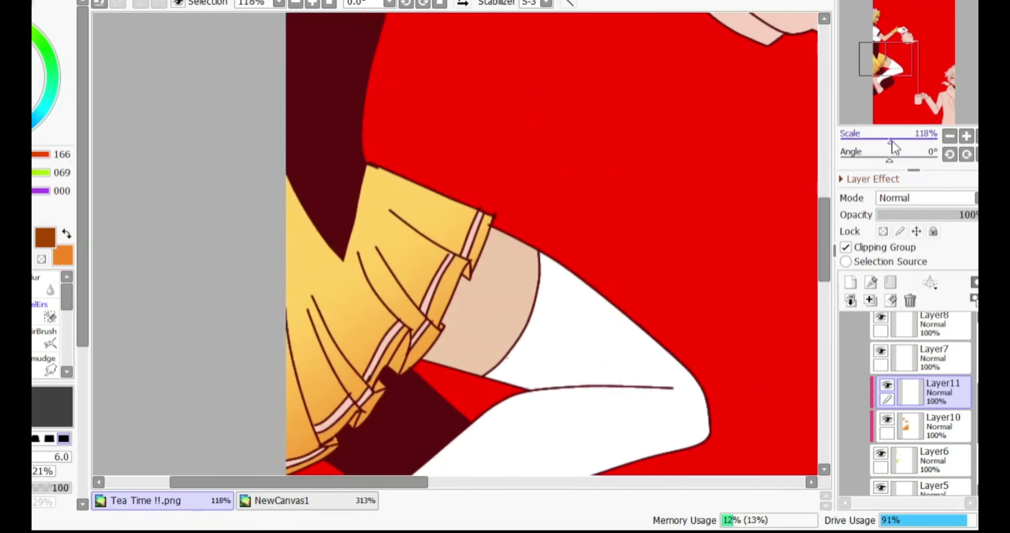
mouse_move(313, 250)
left_mouse_down()
mouse_move(316, 292)
mouse_move(319, 171)
left_mouse_up()
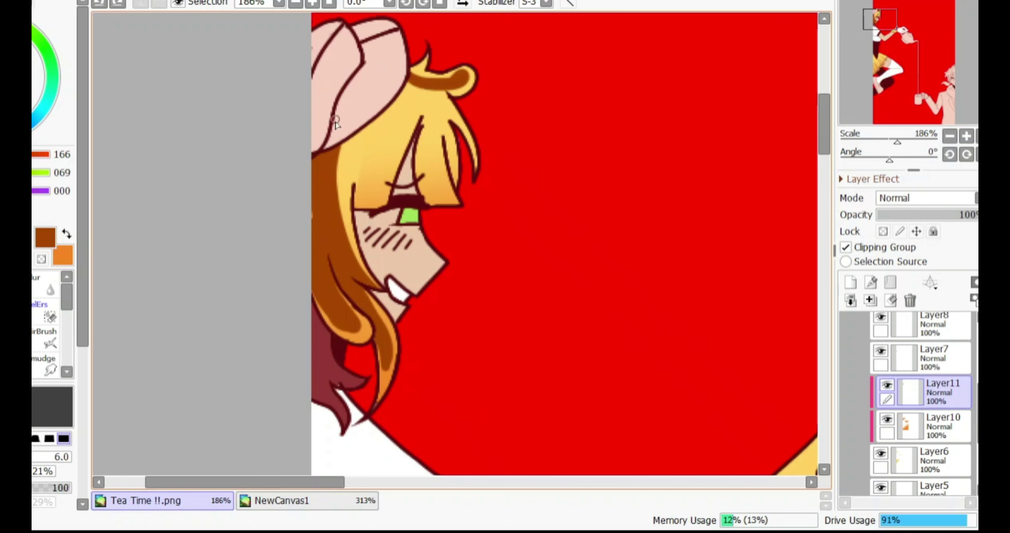
key("v")
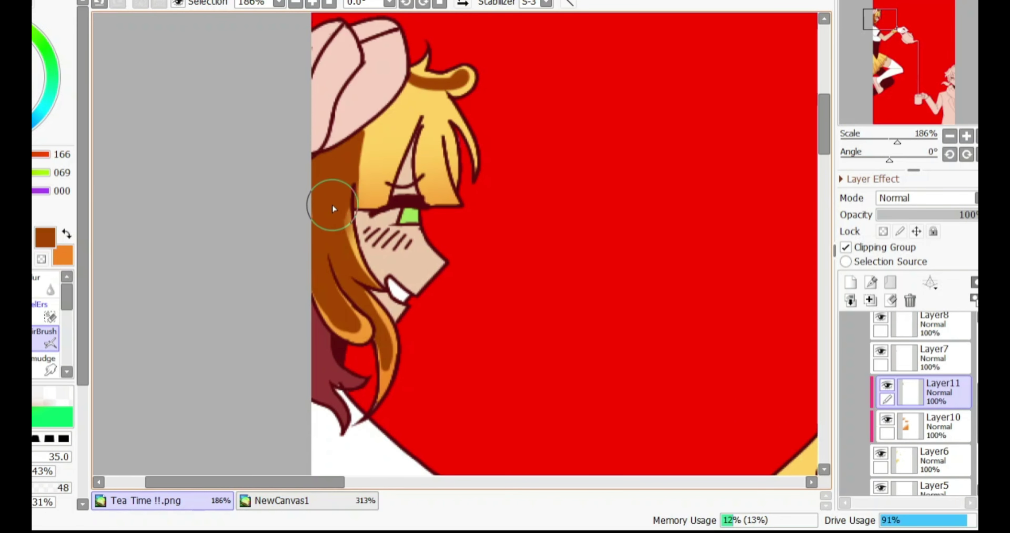
key("n")
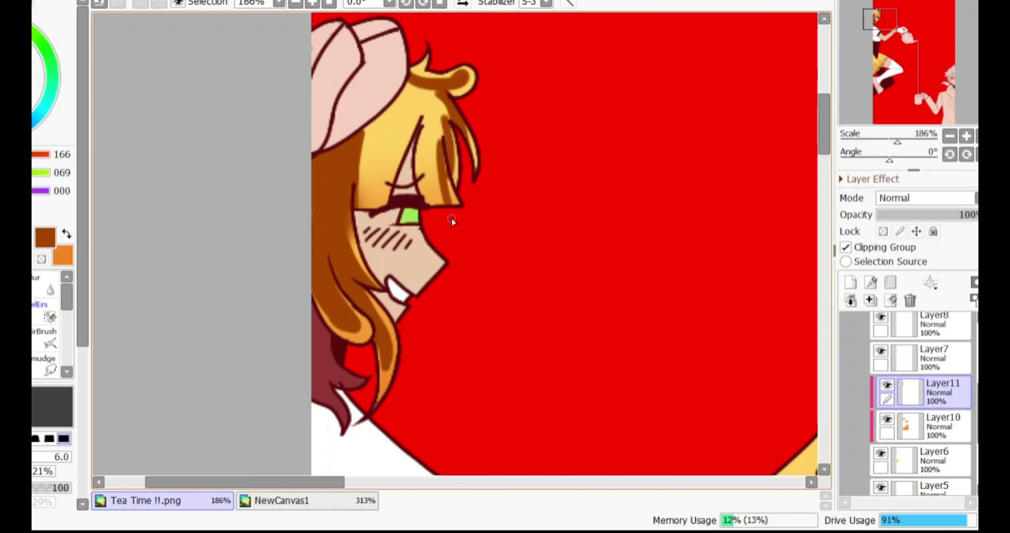
mouse_move(377, 95)
left_mouse_down()
mouse_move(431, 149)
mouse_move(439, 196)
left_mouse_up()
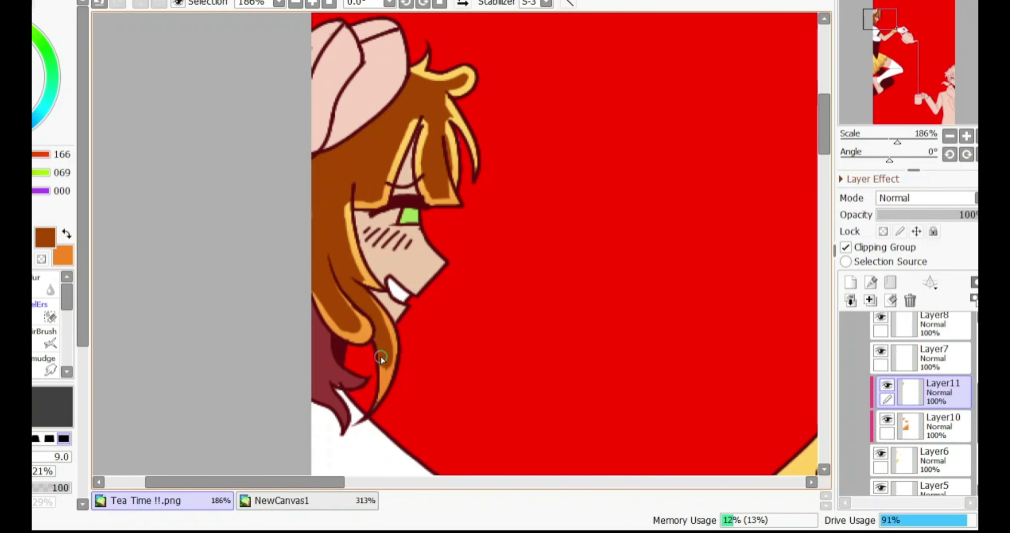
left_click(45, 337)
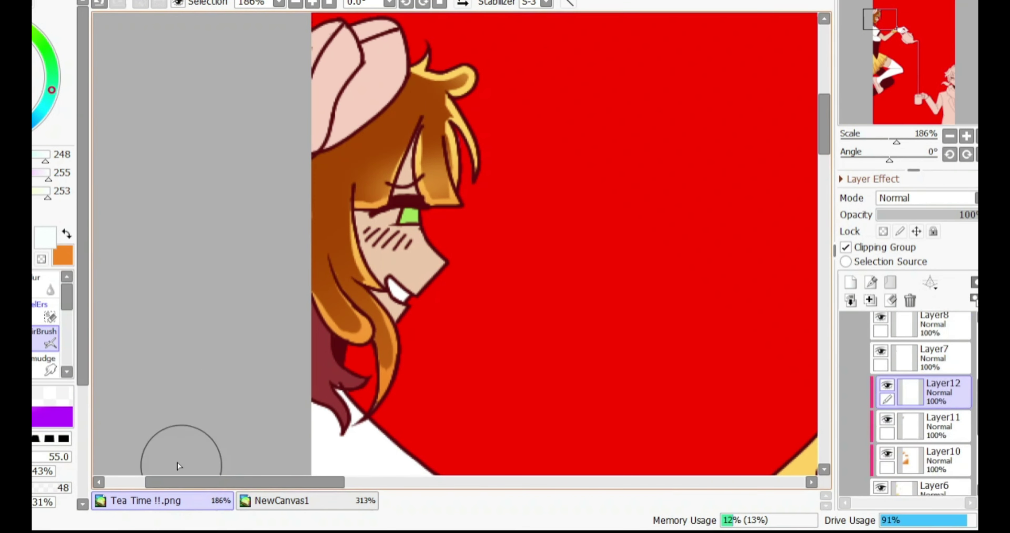
Paint small near-white highlights (248, 255, 253) on the hair strands and tips on clipping Layer12
key("n")
left_click(358, 323)
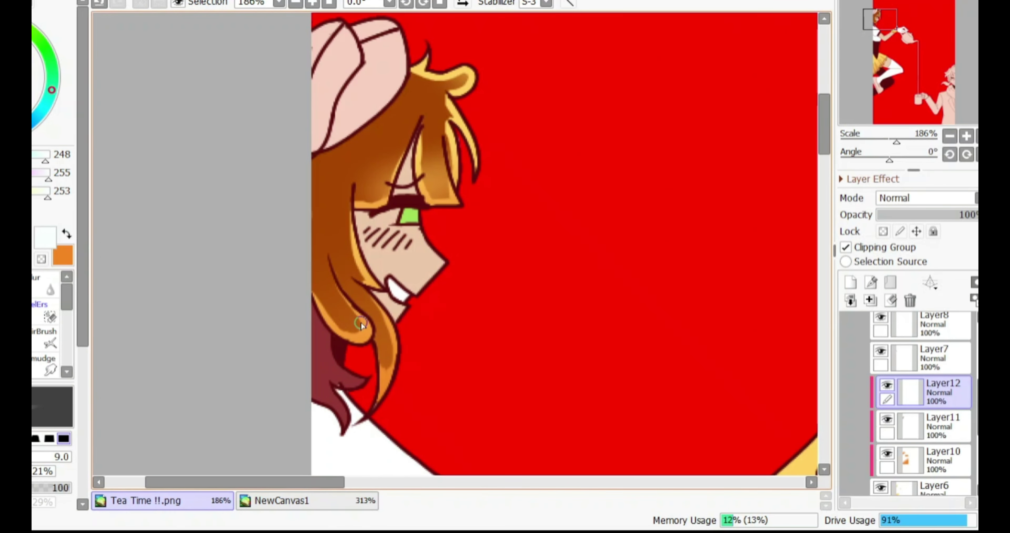
left_click(389, 336)
scroll(289, 406, "up", 1)
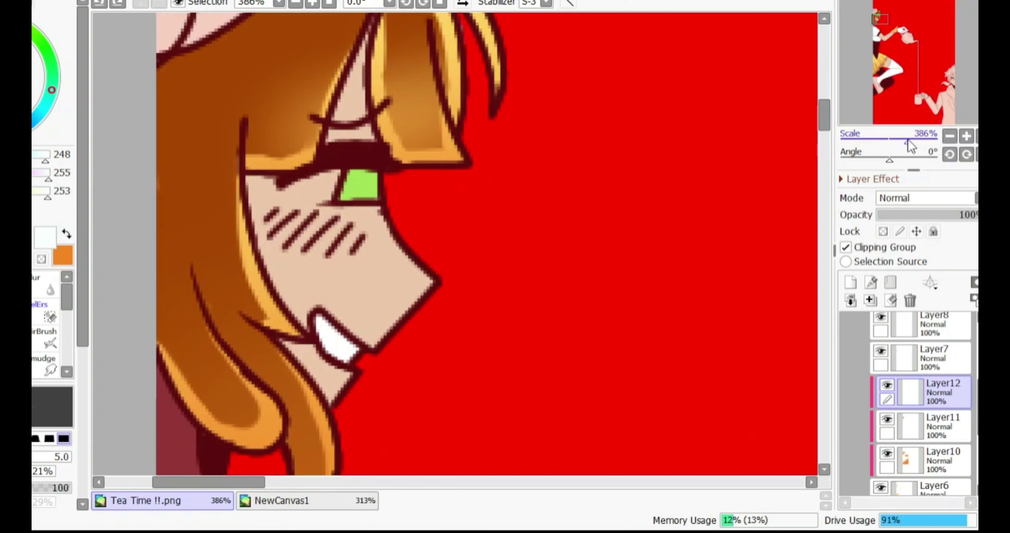
scroll(297, 408, "up", 1)
left_click_drag(300, 137, 352, 314)
Hide Layer11 and apply an orange gradient across the hair area on Layer10, clearing the selection when done
left_click_drag(907, 140, 898, 140)
left_click(941, 425)
left_click(887, 419)
left_click(941, 460)
mouse_move(590, 471)
left_mouse_down()
mouse_move(394, 33)
mouse_move(337, 12)
left_mouse_up()
key("x")
left_click_drag(461, 102, 537, 37)
key("ctrl+d")
Show Layer11 again, set its blending mode to Multiply and swap the drawing colour back to near-white
left_click(941, 425)
left_click(887, 419)
scroll(902, 198, "down", 1)
left_click(64, 237)
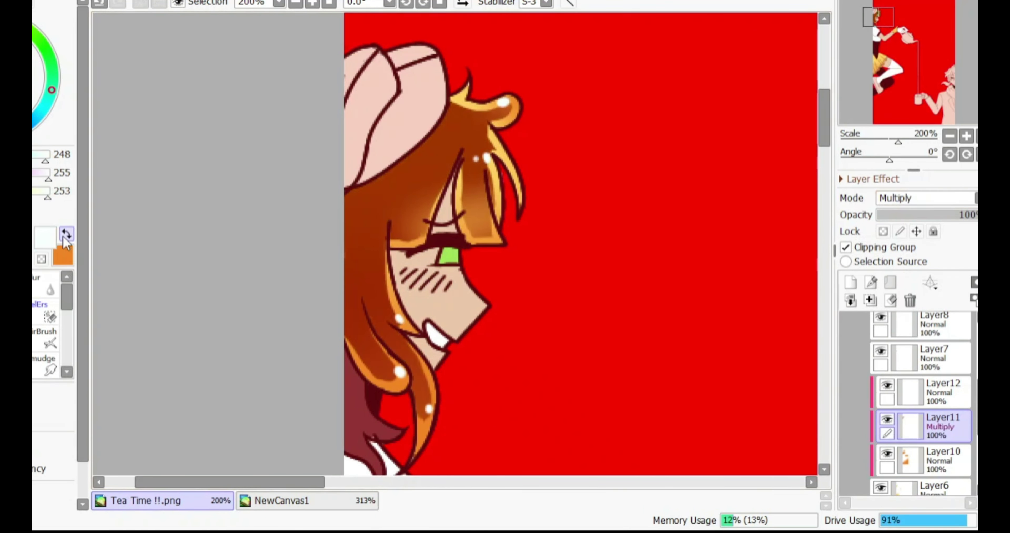
Turn the skin and the remaining uncoloured base shapes on Layer3 black
left_click_drag(505, 209, 543, 272)
left_click_drag(898, 140, 893, 140)
scroll(887, 392, "down", 5)
left_click(895, 390)
key("ctrl+e")
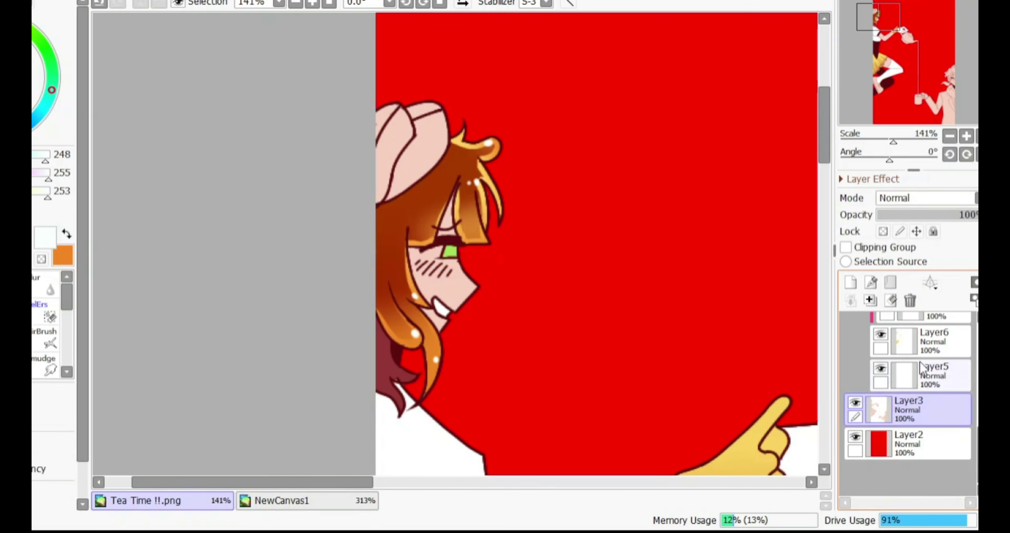
Add a clipping layer above Layer5 and apply pale blue-grey gradients (199, 207, 229) to the blouse, stockings and glove
scroll(898, 403, "up", 1)
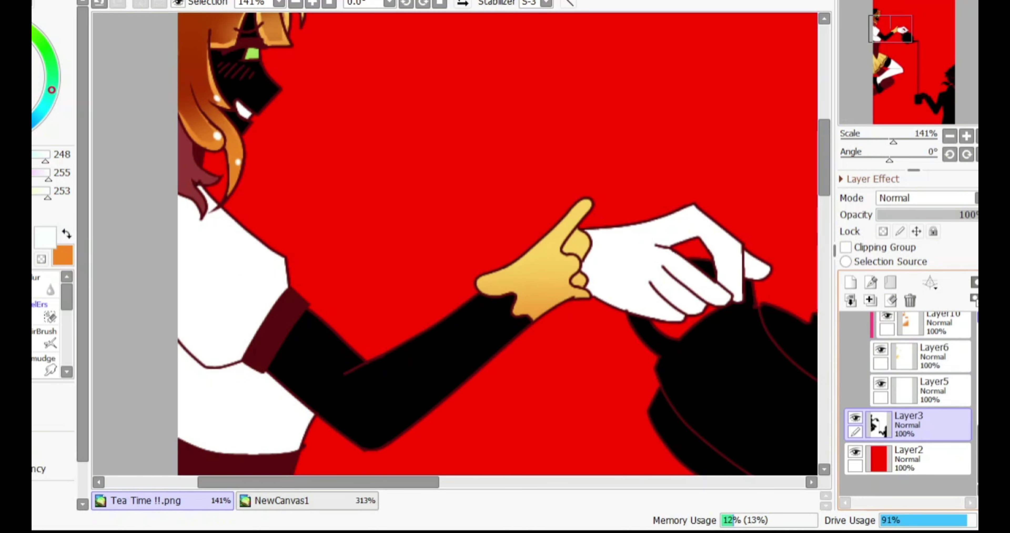
left_click(882, 398)
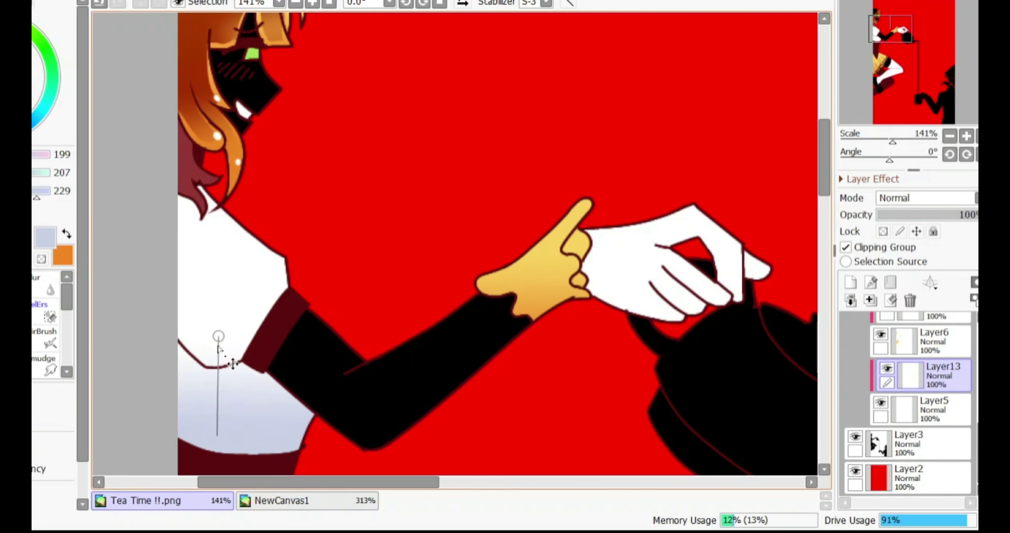
left_click(883, 141)
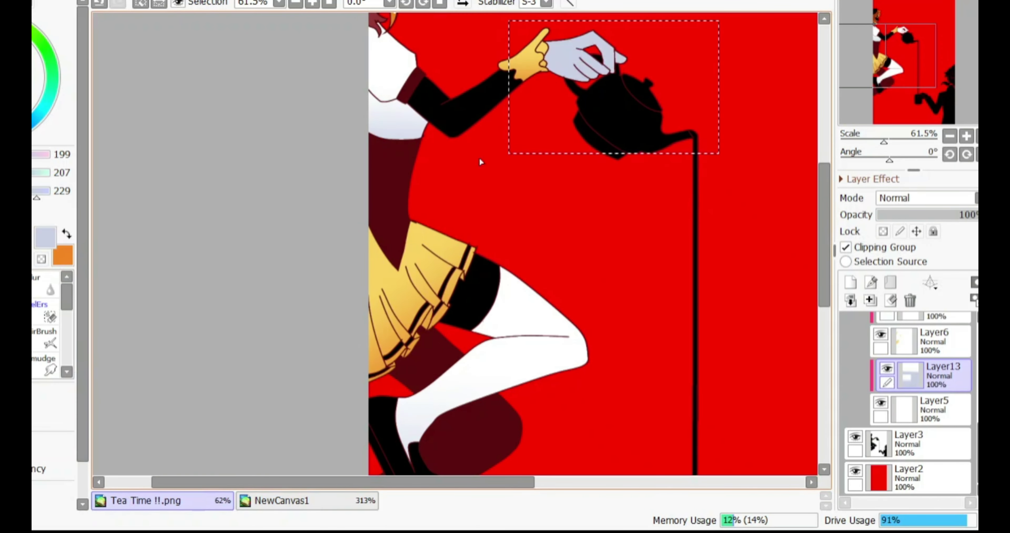
Reduce the brush size, undo the test stroke and add a clipping layer above Layer13 for the blouse shadows
left_click_drag(884, 142, 899, 142)
key("bracketleft")
key("bracketleft")
key("bracketleft")
mouse_move(402, 257)
left_mouse_down()
mouse_move(514, 122)
mouse_move(409, 275)
left_mouse_up()
key("ctrl+z")
key("ctrl+shift+n")
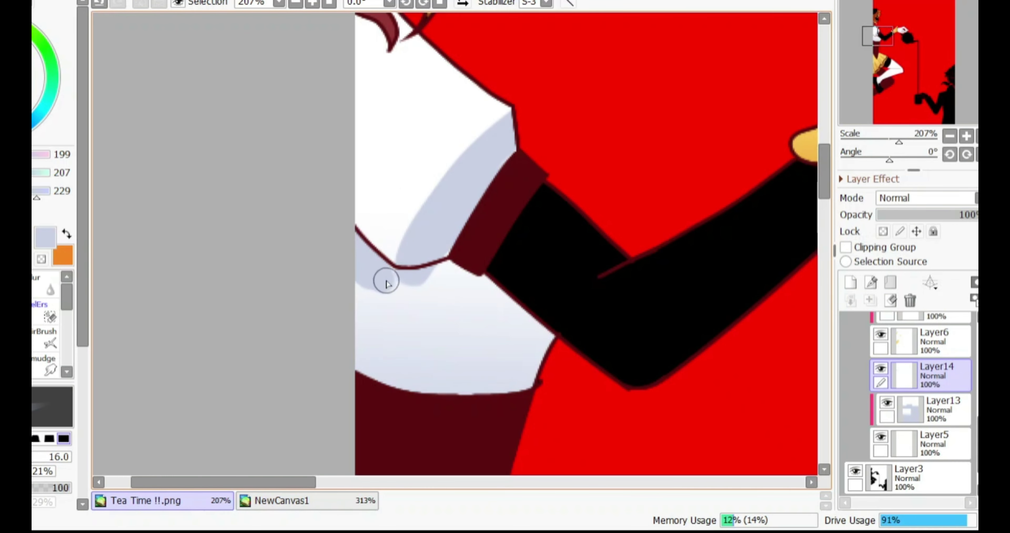
key("ctrl+alt+g")
Paint pale blue-grey (199, 207, 229) shadows on the blouse's chest and lower panel with the 16 px brush
left_click_drag(500, 289, 367, 279)
left_click(939, 50)
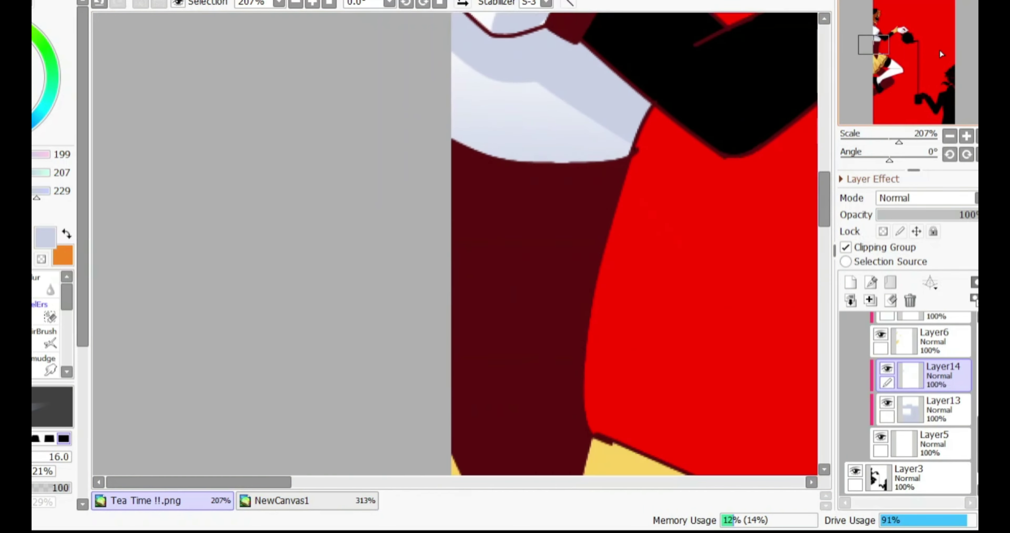
left_click_drag(878, 36, 874, 34)
left_click_drag(439, 211, 486, 169)
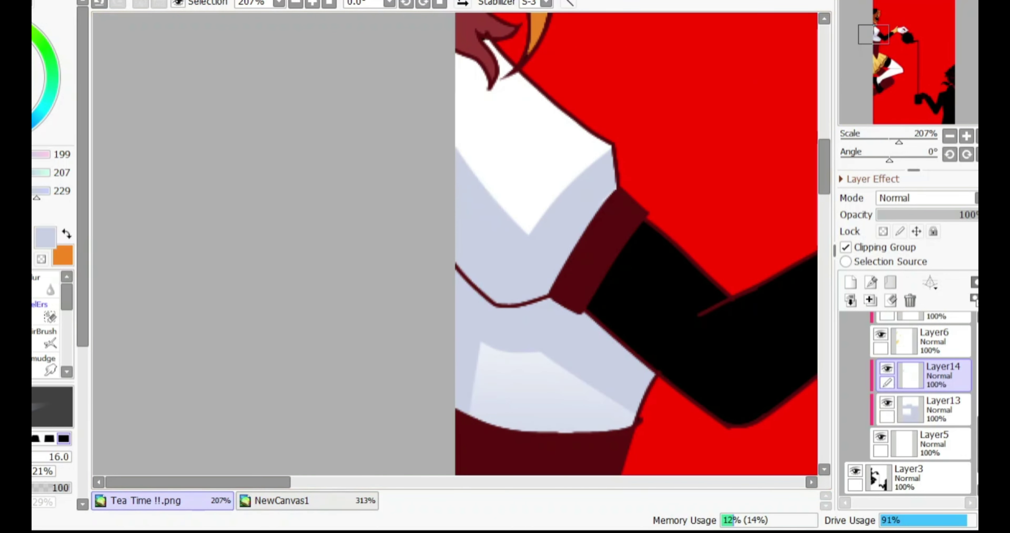
Paint a blue-grey shadow along the underside of the stocking's thigh above the knee crease and trim its edge with the eraser
left_click(894, 73)
left_click_drag(608, 149, 277, 96)
key("e")
mouse_move(443, 161)
left_mouse_down()
mouse_move(612, 155)
mouse_move(438, 161)
left_mouse_up()
key("e")
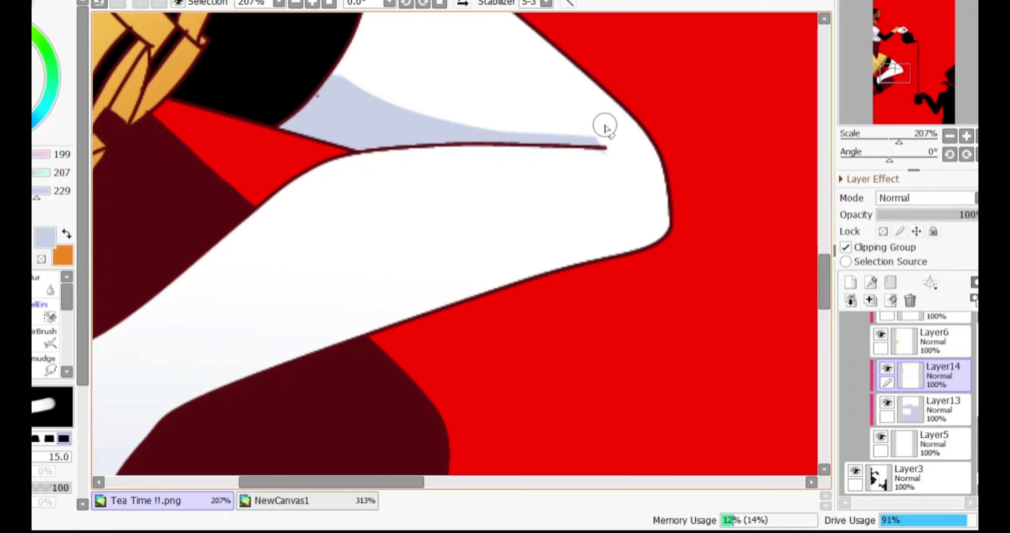
Paint and clean up a blue-grey shadow along the stocking's calf from the ankle to the knee crease
left_click(883, 80)
key("e")
left_click_drag(295, 375, 539, 140)
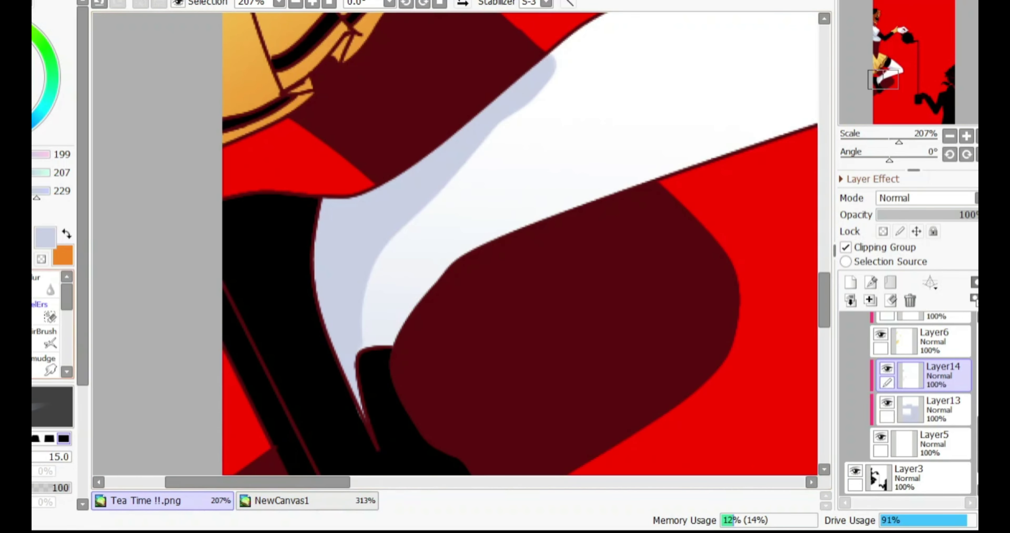
left_click(888, 71)
key("e")
left_click_drag(627, 188, 394, 273)
Paint blue-grey shadows on the white glove between the fingers, along the wrist and lower palm, and on the fingertip
scroll(432, 250, "down", 5)
scroll(701, 214, "up", 6)
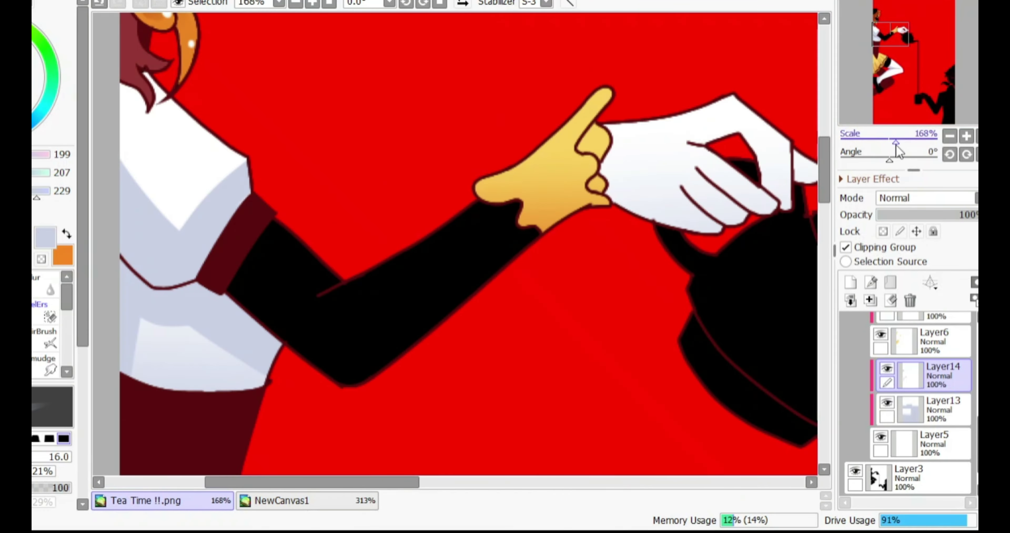
key("x")
left_click_drag(638, 315, 611, 235)
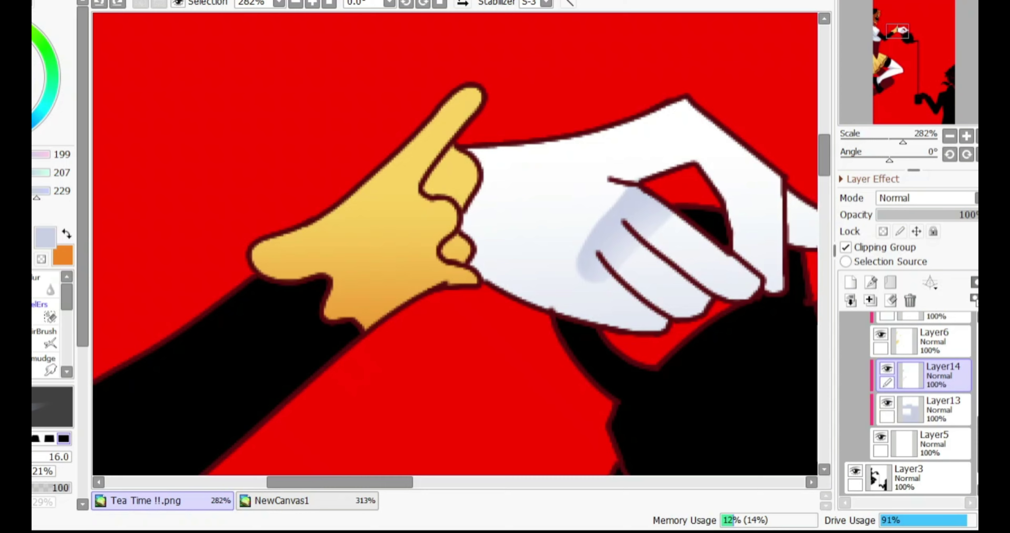
left_click_drag(505, 313, 461, 234)
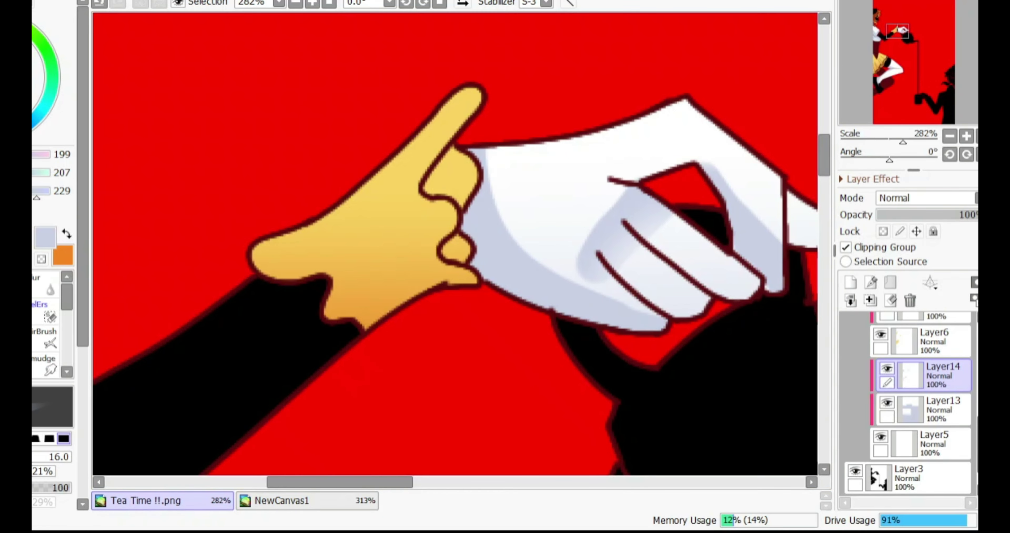
scroll(773, 235, "right", 2)
Add a clipping layer above Layer14 and paint a darker grey-blue (126, 141, 161) shadow along the glove's front finger edge
left_click(851, 282)
left_click(282, 501)
left_click(178, 500)
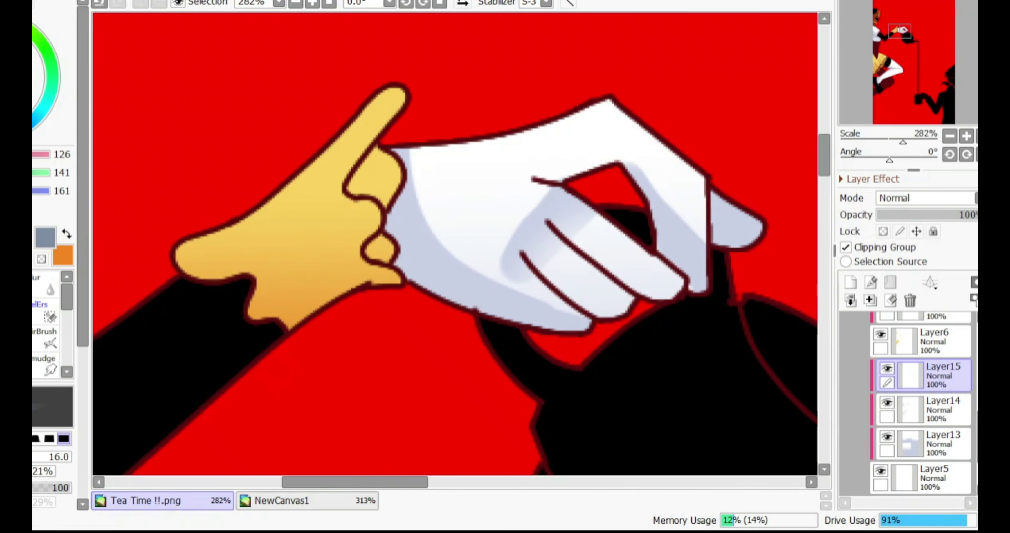
left_click_drag(697, 174, 702, 288)
key("e")
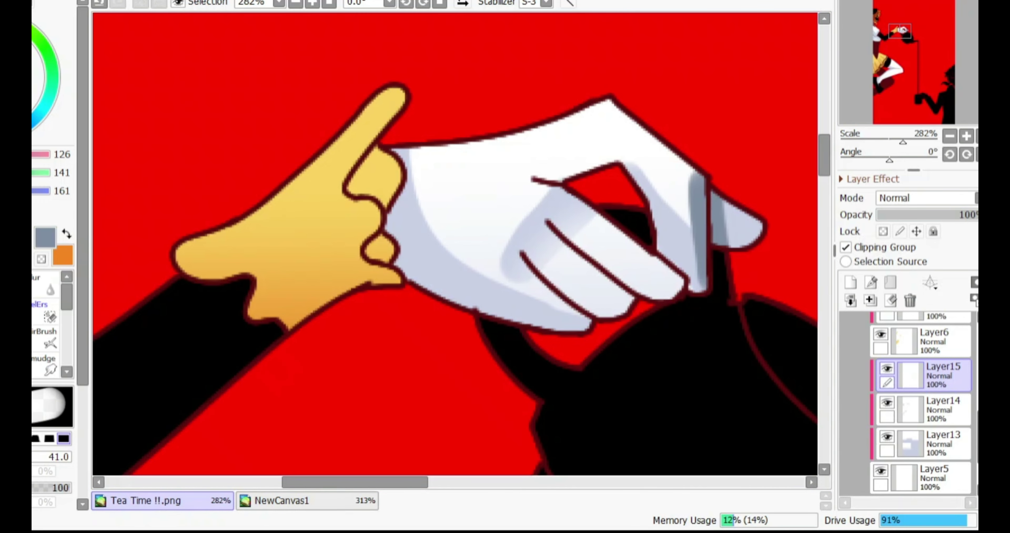
Paint an orange (243, 134, 34) shadow down the rear side of the yellow skirt on the Multiply layer Layer11
left_click_drag(902, 142, 844, 139)
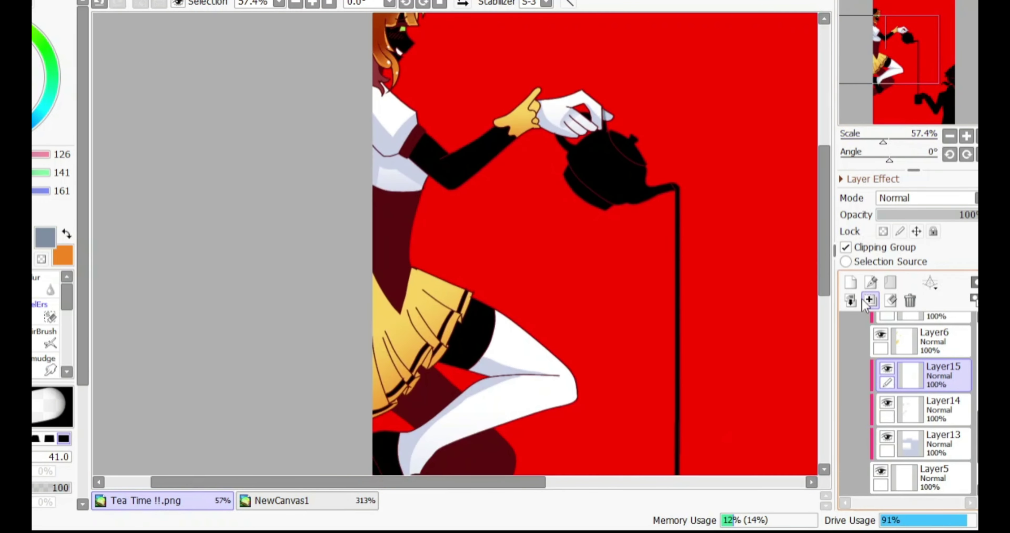
key("e")
key("x")
key("m")
left_click_drag(604, 235, 117, 444)
key("ctrl+d")
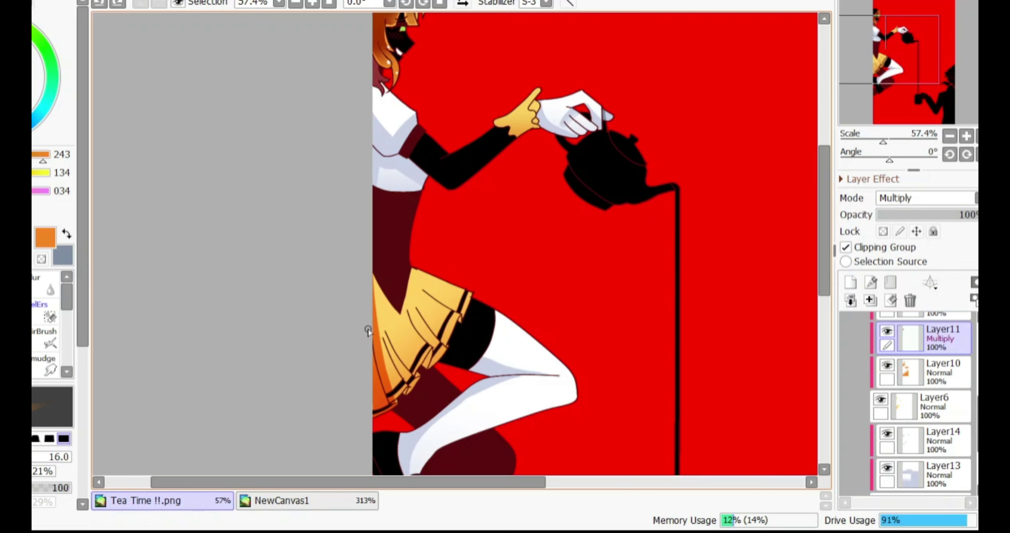
Reduce the brush size to 6 and paint an orange shadow along the skirt's uppermost pleat line down to the hem
scroll(398, 436, "up", 4)
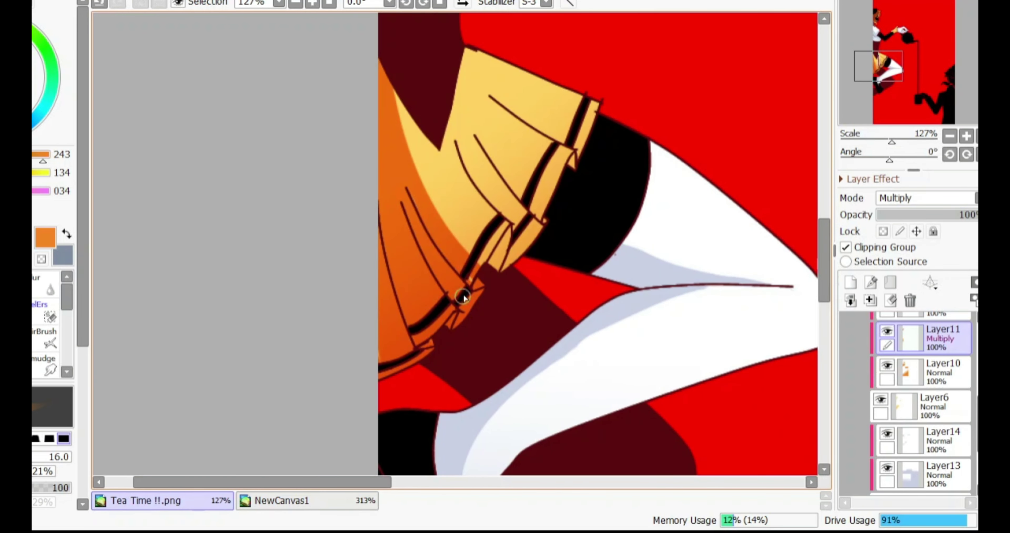
scroll(246, 416, "up", 1)
scroll(541, 288, "up", 2)
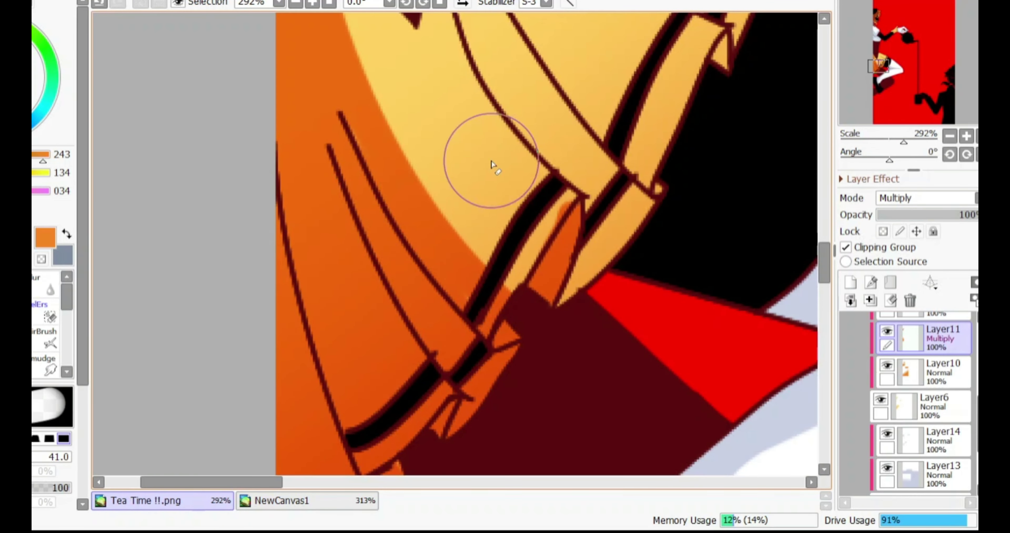
left_click(43, 279)
mouse_move(721, 51)
left_mouse_down()
mouse_move(671, 153)
mouse_move(667, 296)
left_mouse_up()
key("bracketleft")
key("bracketleft")
key("bracketleft")
key("bracketleft")
key("bracketleft")
left_click_drag(454, 130, 675, 215)
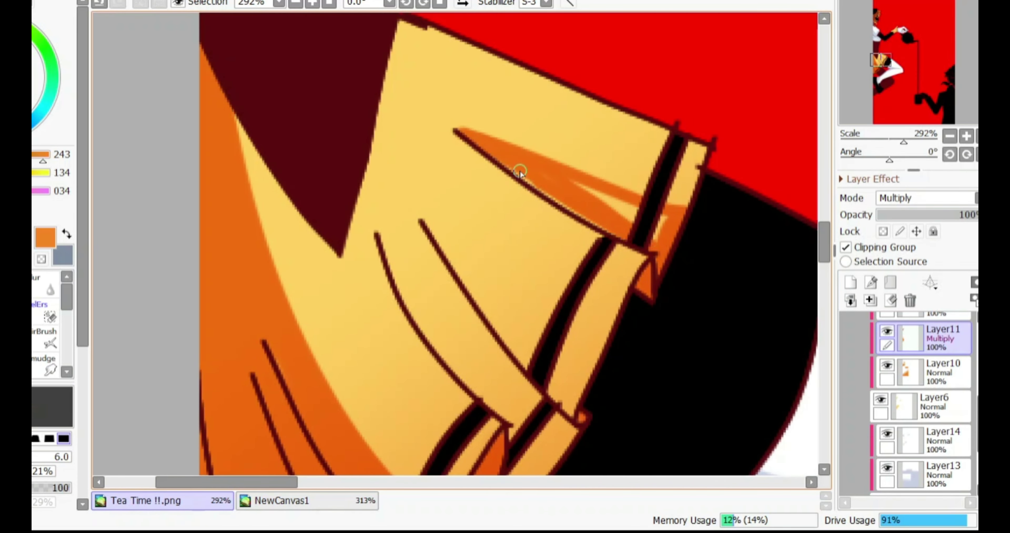
left_click_drag(570, 160, 398, 206)
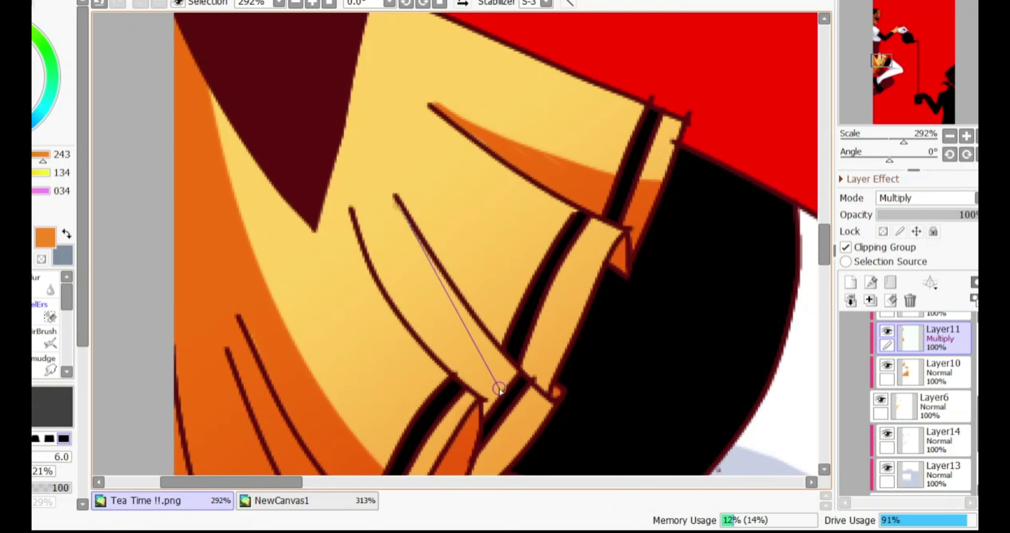
Paint orange shadows along the skirt's two middle pleat lines and the hem fold below them, cleaning the edges with the eraser
left_click_drag(532, 393, 401, 226)
scroll(401, 226, "up", 2)
mouse_move(289, 78)
left_mouse_down()
mouse_move(389, 264)
mouse_move(483, 273)
mouse_move(473, 263)
mouse_move(397, 311)
left_mouse_up()
key("e")
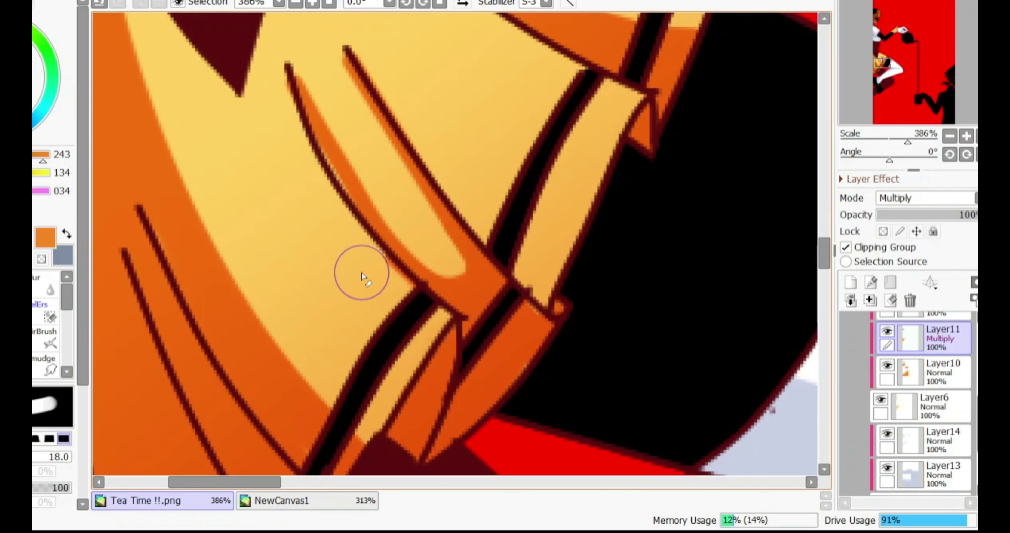
key("e")
mouse_move(316, 63)
left_mouse_down()
mouse_move(451, 241)
mouse_move(393, 201)
left_mouse_up()
Fill the inside of the glove's golden cuff with brown (166, 69, 0) on Layer11, leaving a light rim around its edge
left_click_drag(908, 141, 897, 141)
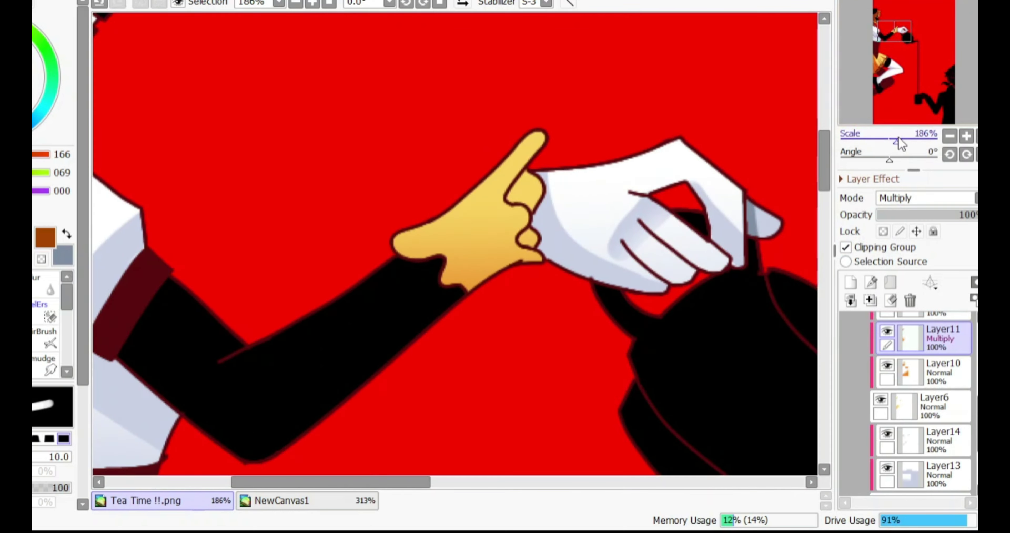
left_click_drag(898, 141, 903, 141)
mouse_move(374, 257)
left_mouse_down()
mouse_move(482, 225)
mouse_move(494, 176)
mouse_move(580, 256)
left_mouse_up()
key("ctrl+d")
left_click(925, 198)
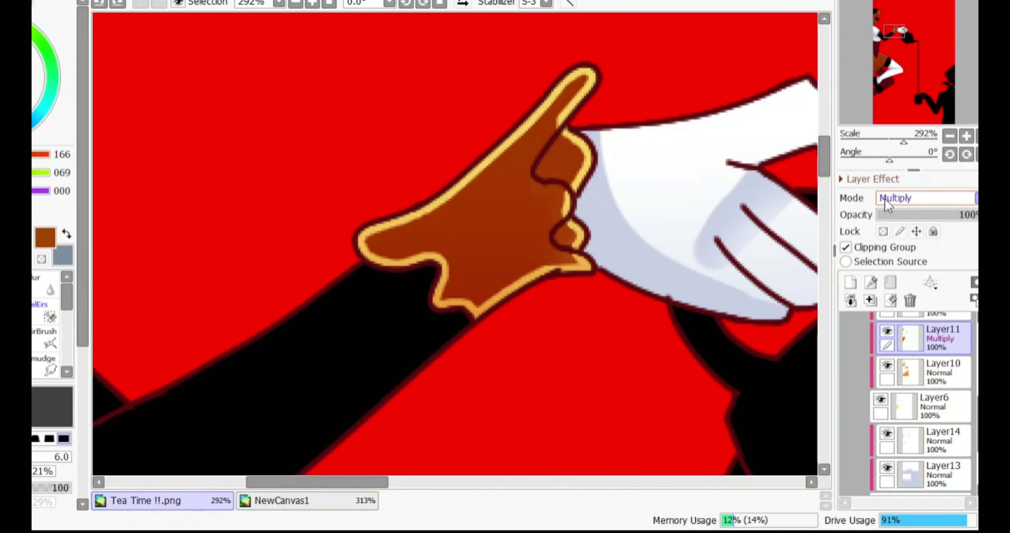
left_click(898, 208)
left_click(850, 282)
left_click(845, 262)
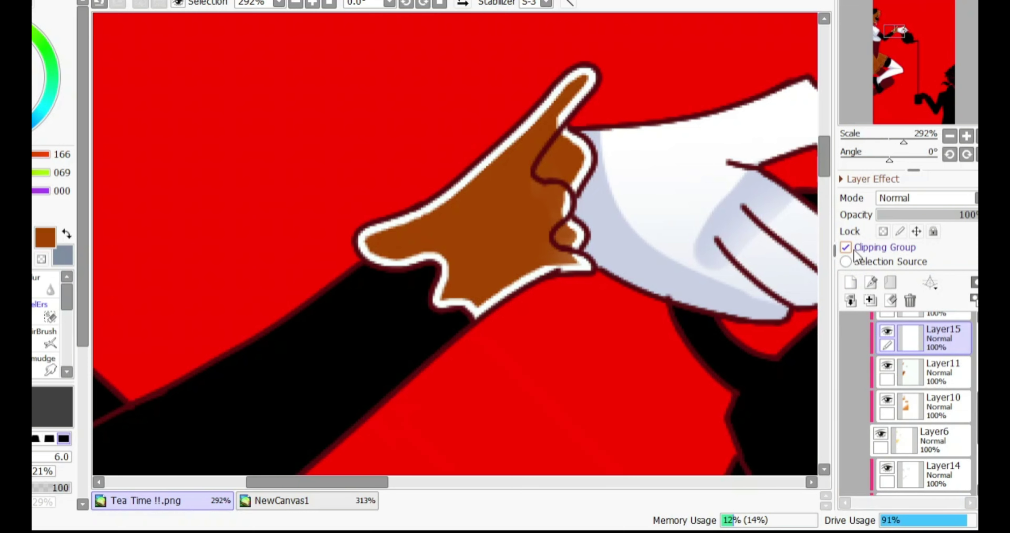
key("e")
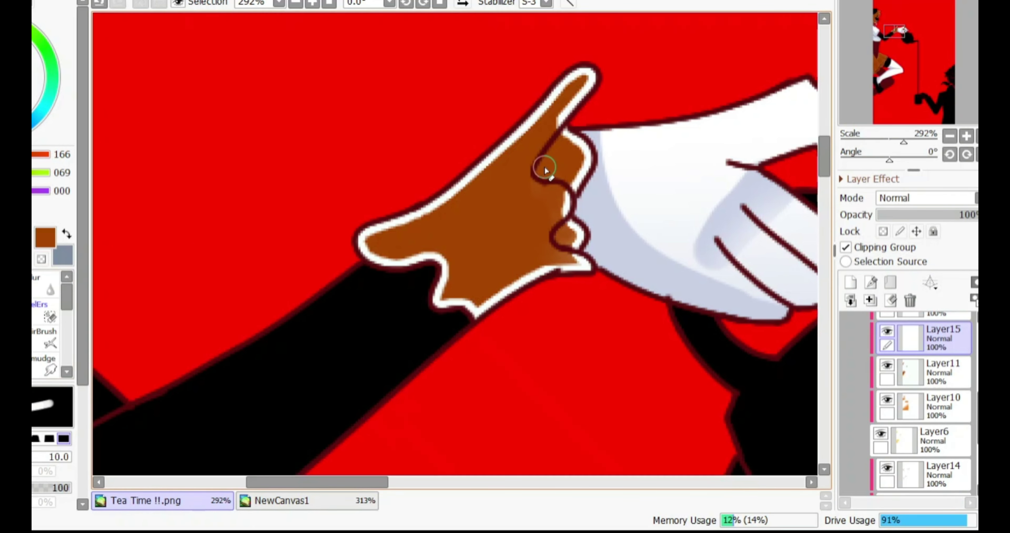
key("ctrl+z")
key("ctrl+z")
key("ctrl+z")
left_click_drag(904, 141, 890, 140)
key("ctrl+z")
key("ctrl+z")
key("ctrl+z")
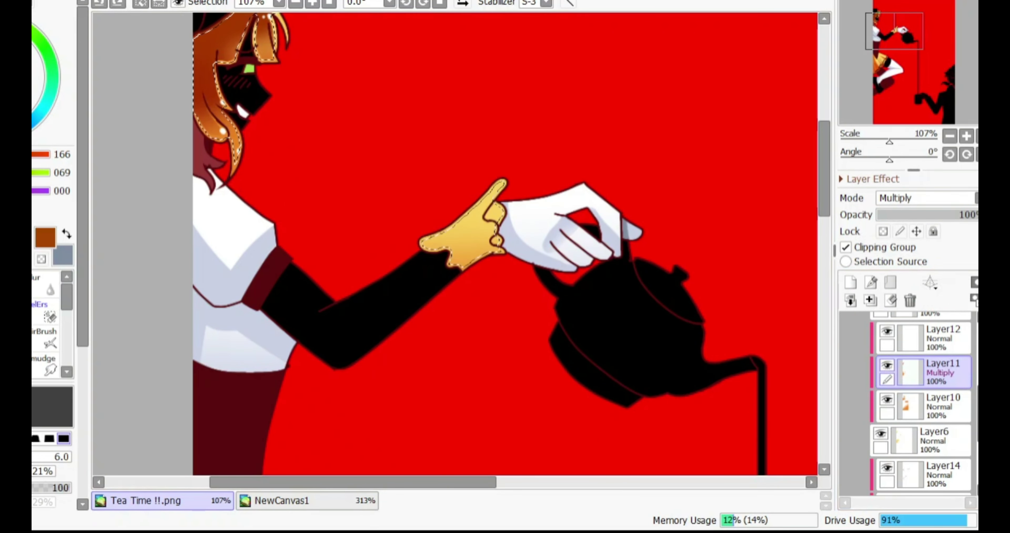
key("ctrl+y")
key("ctrl+y")
key("ctrl+y")
Dot near-white (248, 255, 253) highlights on the golden cuff's pointed ends and upper scallop on Layer12
left_click_drag(274, 237, 255, 233)
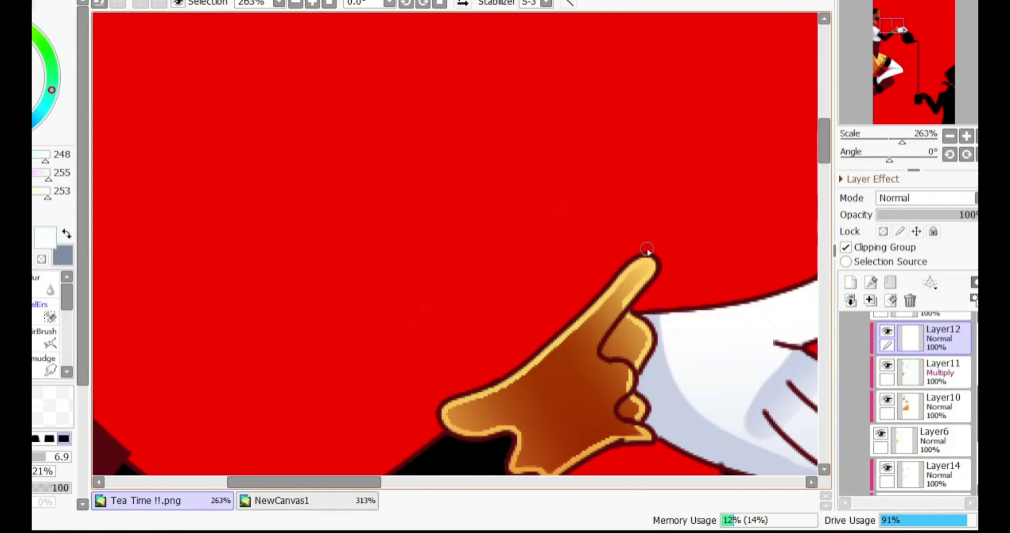
left_click_drag(647, 250, 641, 268)
left_click(455, 411)
key("bracketleft")
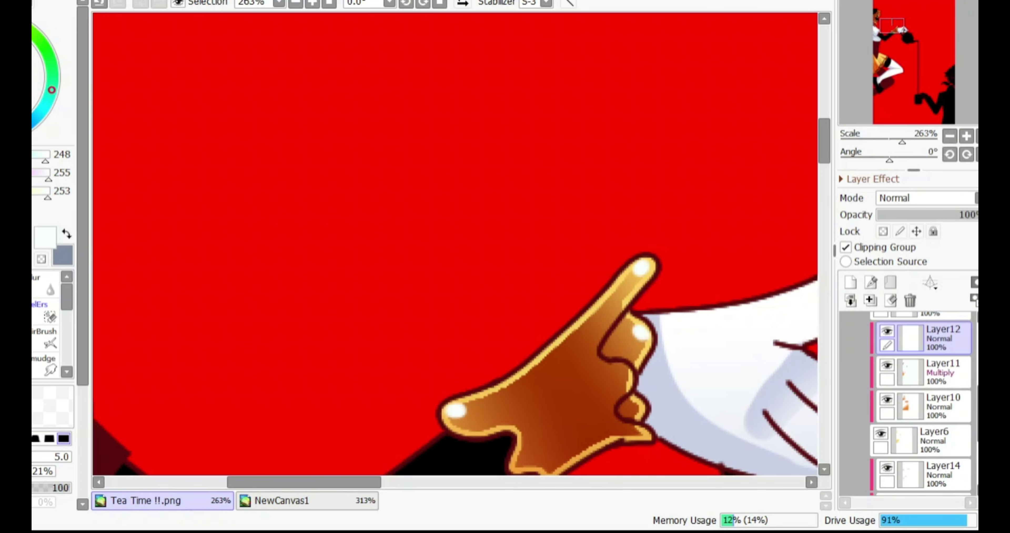
Select the front panels of the maid's hat, check the reference sprite's colours, and fill the panels with cream
scroll(302, 462, "down", 4)
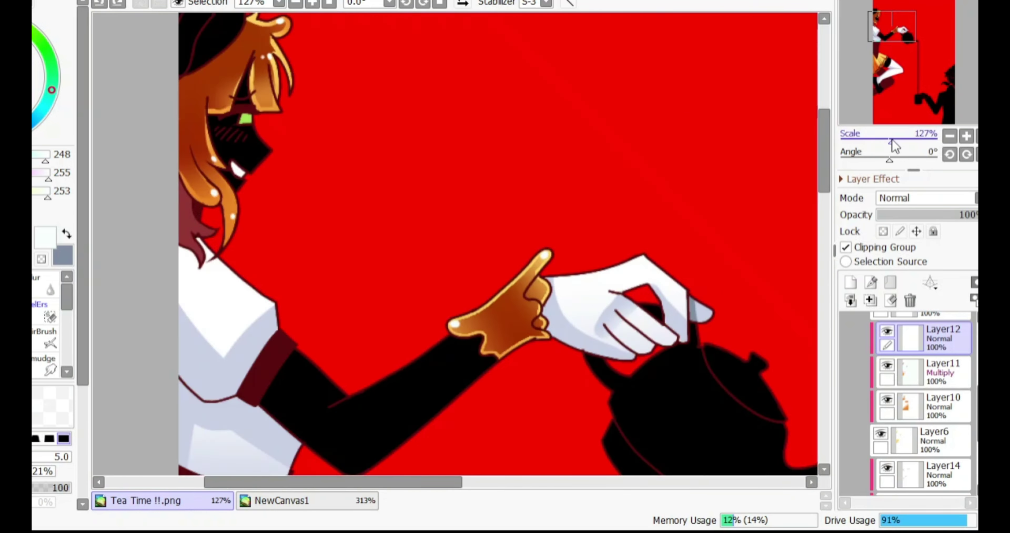
left_click(262, 502)
left_click(175, 503)
left_click(907, 31)
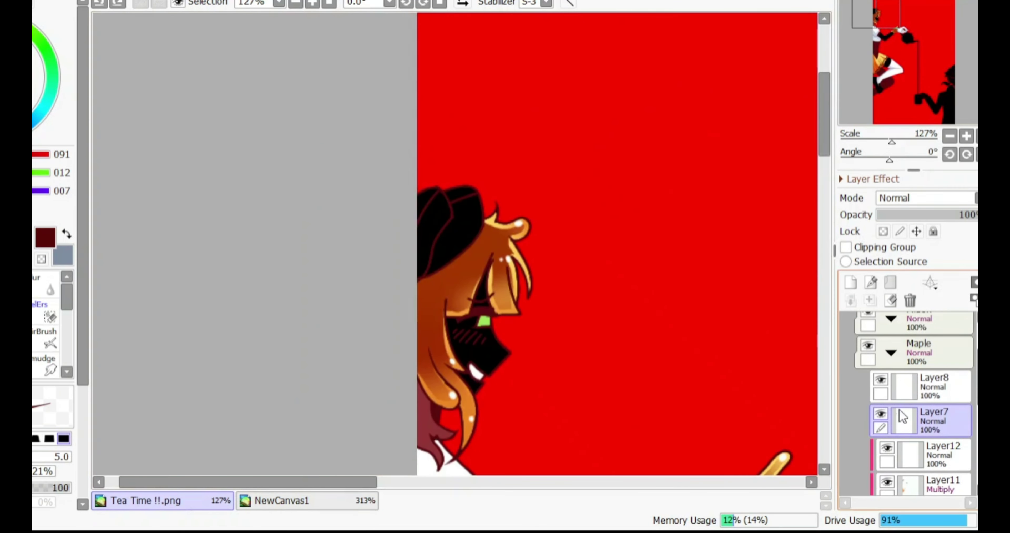
scroll(268, 211, "up", 3)
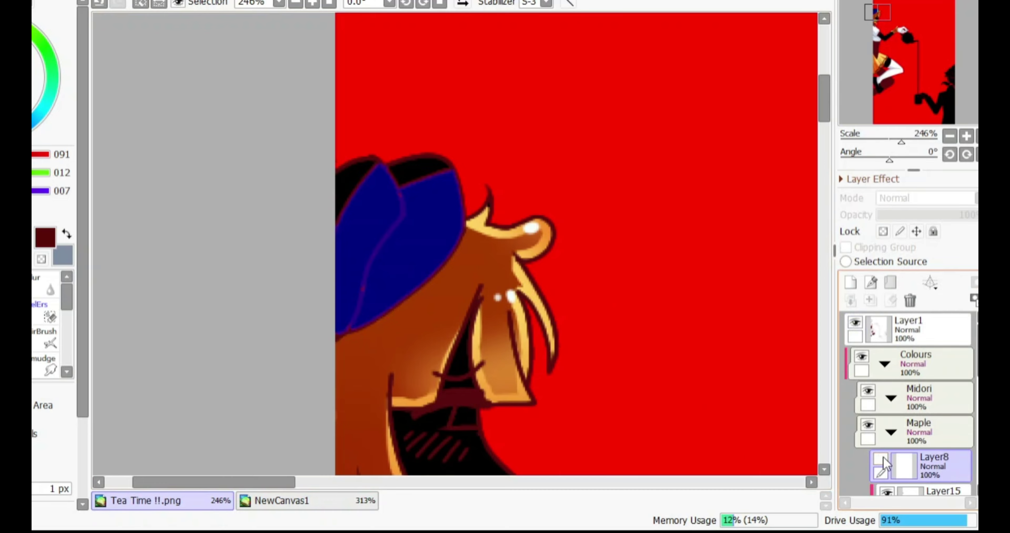
left_click(355, 501)
key("ctrl+Tab")
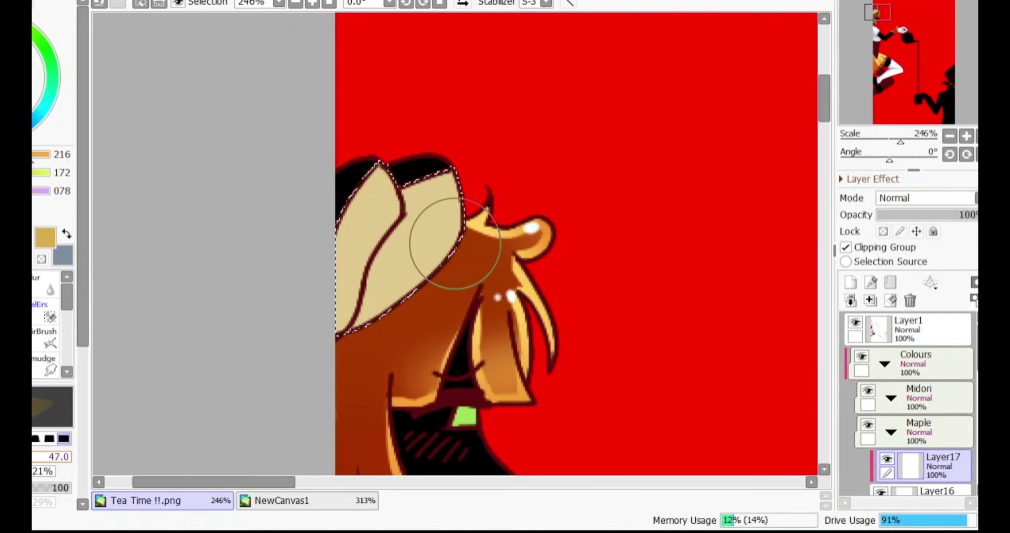
Shade the cream hat panels with golden brown (216, 172, 78) on the clipping layer Layer17
left_click_drag(386, 211, 355, 317)
key("ctrl+z")
key("g")
left_click_drag(501, 343, 348, 223)
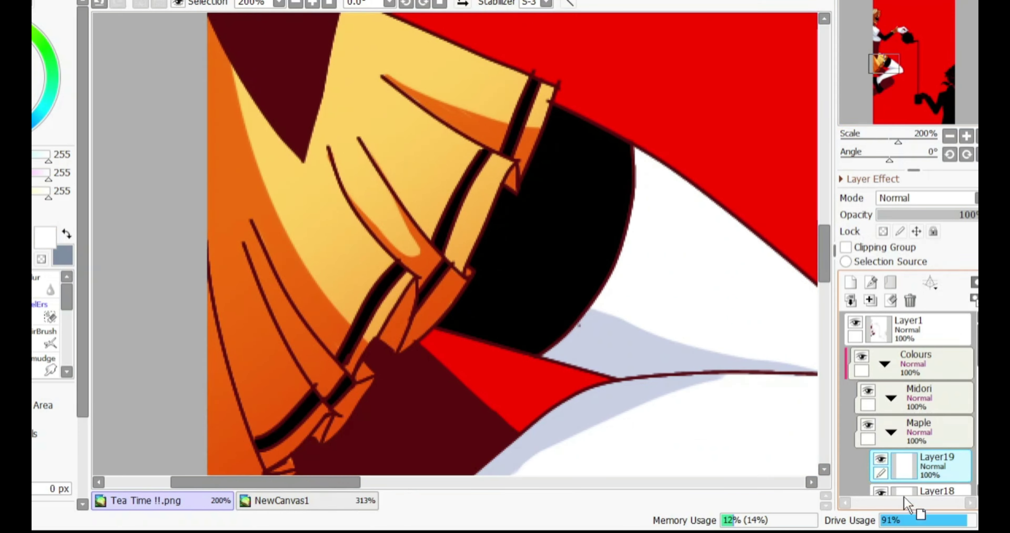
Move Layer19 above Layer5 and fill the skirt's black hem stripes with white and a pale blue-grey (199, 207, 229) shadow
scroll(886, 431, "down", 5)
left_click(879, 415)
left_click_drag(319, 389, 257, 446)
scroll(298, 404, "down", 3)
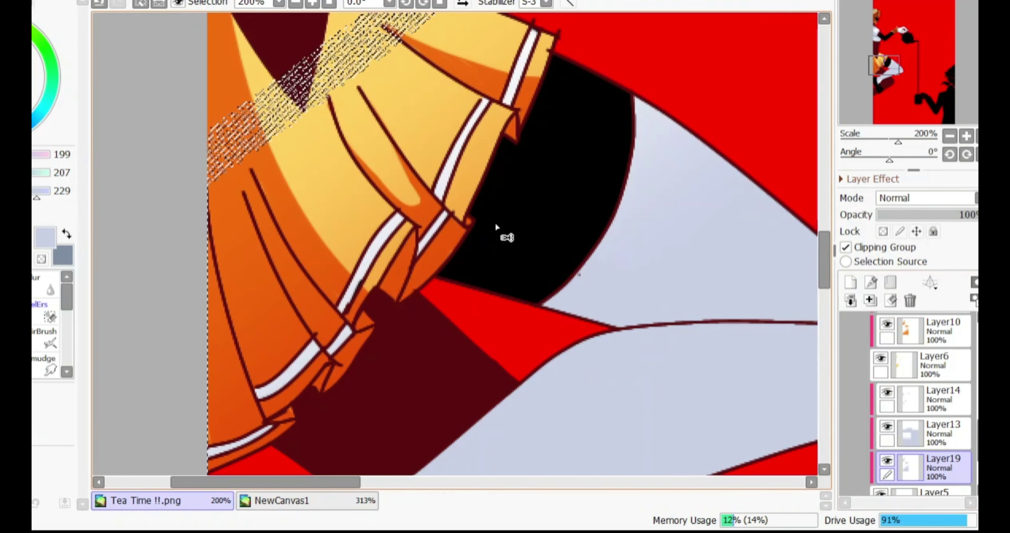
scroll(496, 227, "down", 5)
left_click(910, 398)
scroll(913, 341, "up", 1)
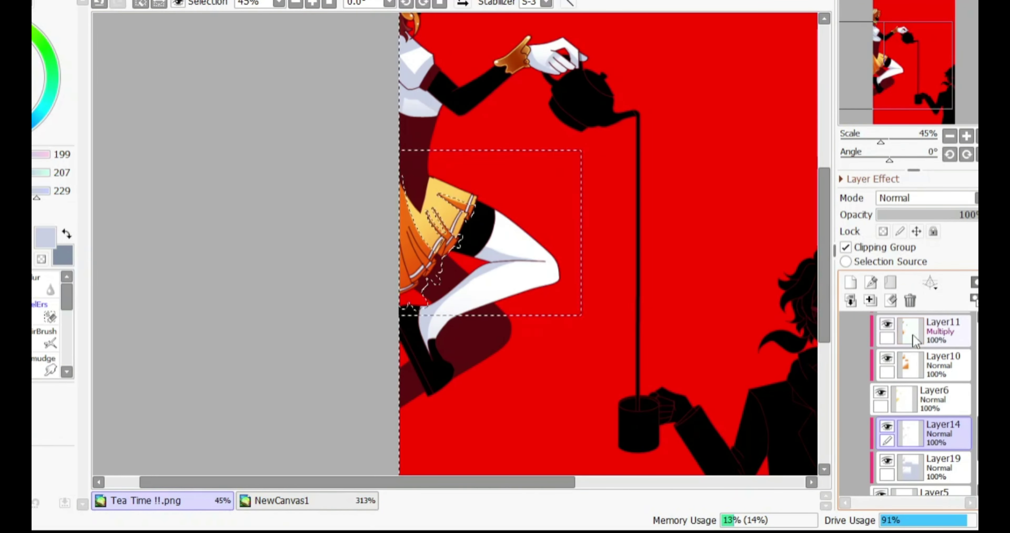
Paint dark red (174, 31, 0) over the rear pleat lines and lower hem ruffles on Layer20, above the line art
scroll(447, 133, "up", 5)
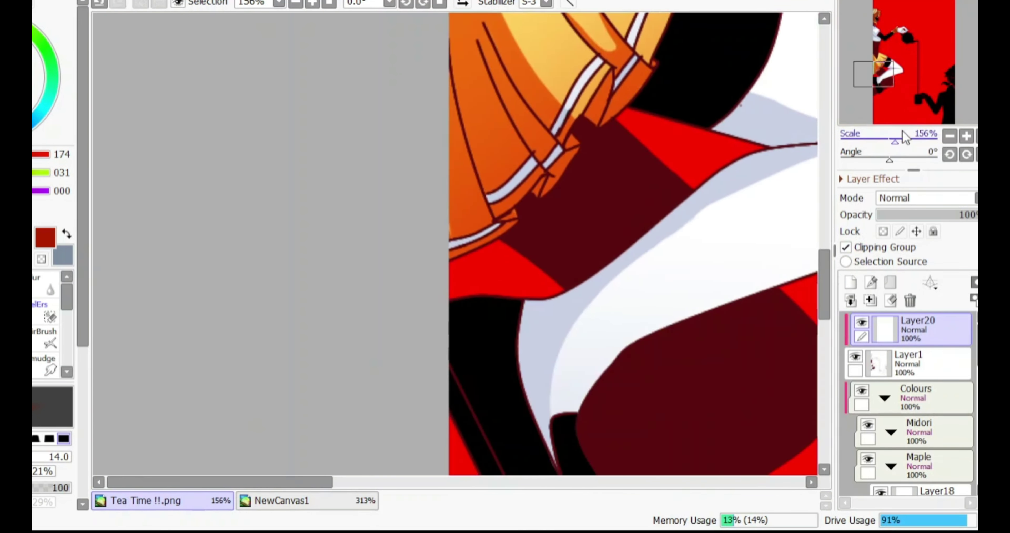
scroll(530, 191, "up", 3)
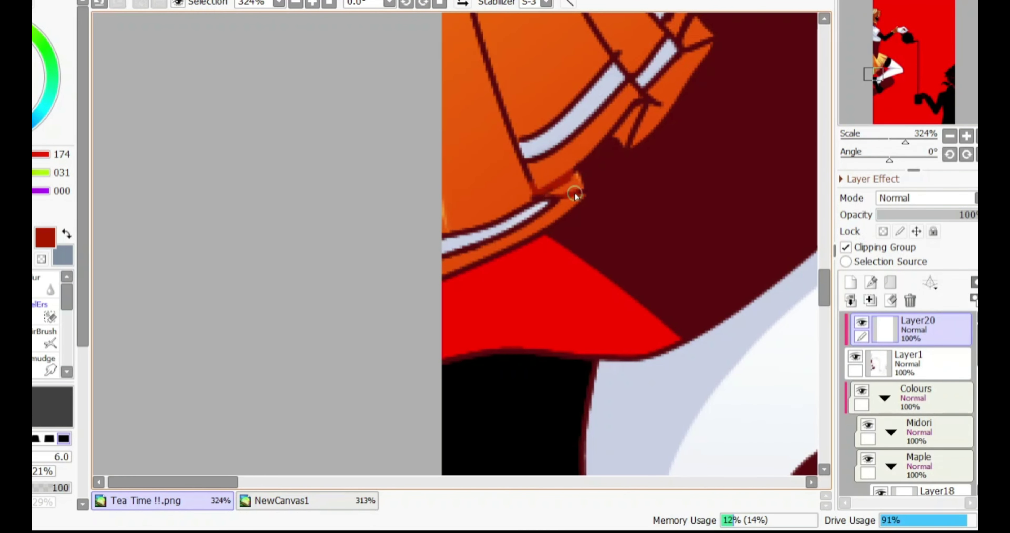
scroll(688, 156, "up", 3)
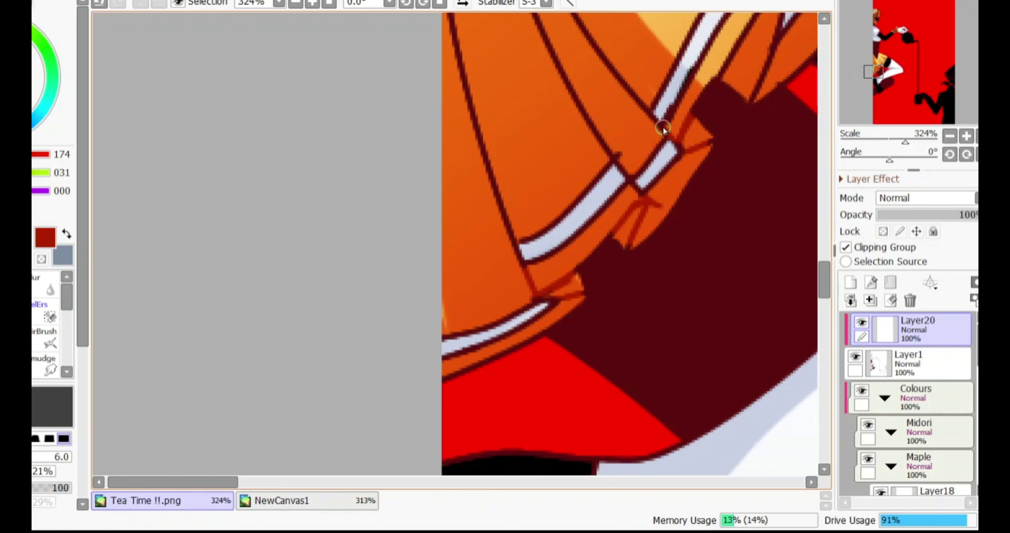
scroll(663, 113, "up", 4)
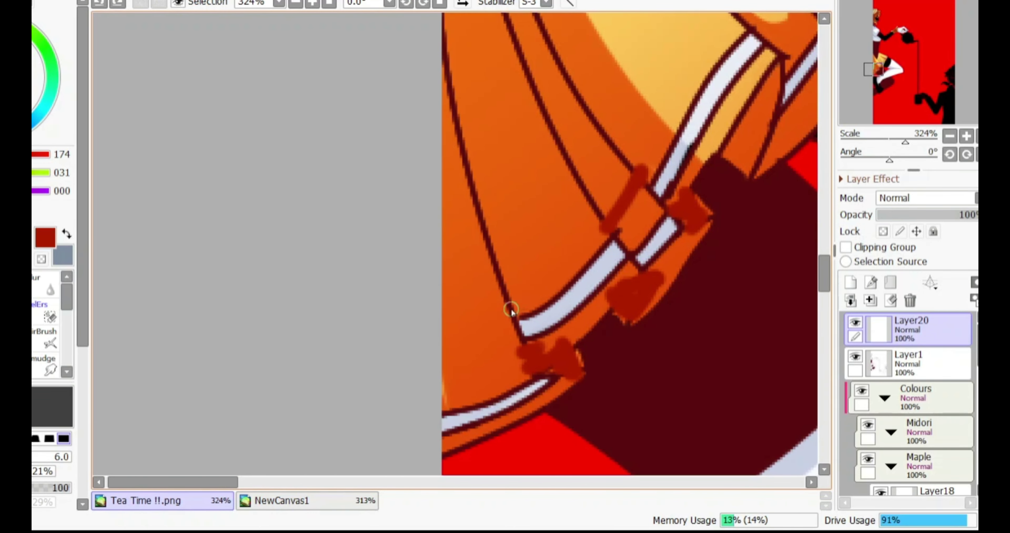
scroll(510, 309, "up", 2)
scroll(517, 376, "right", 3)
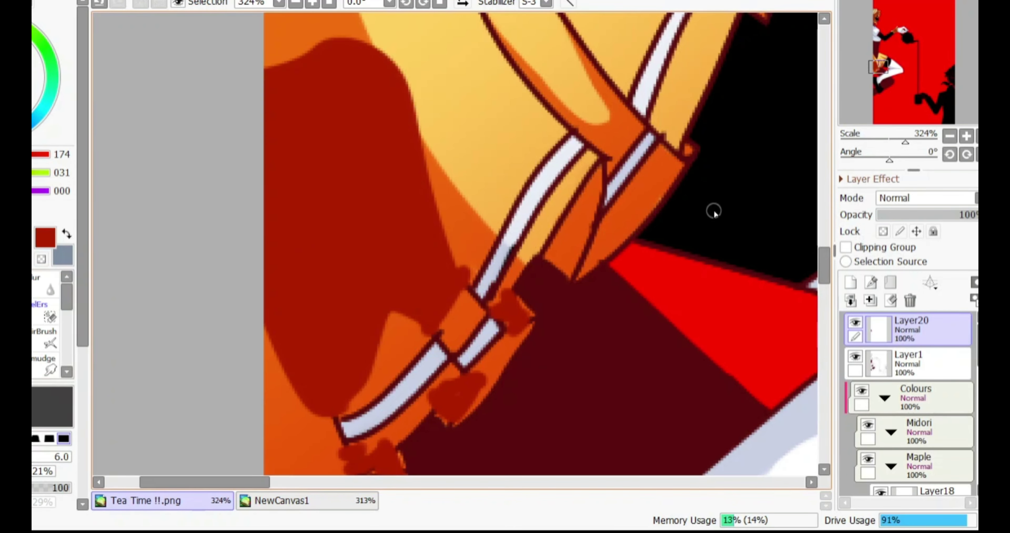
Cover the middle and uppermost pleat lines with dark red, filling inside the outlined areas, and clip Layer20 to the line art
scroll(560, 237, "up", 2)
mouse_move(606, 169)
left_mouse_down()
mouse_move(559, 237)
mouse_move(519, 38)
mouse_move(510, 216)
left_mouse_up()
scroll(559, 236, "up", 2)
scroll(510, 215, "up", 3)
left_click_drag(427, 102, 574, 222)
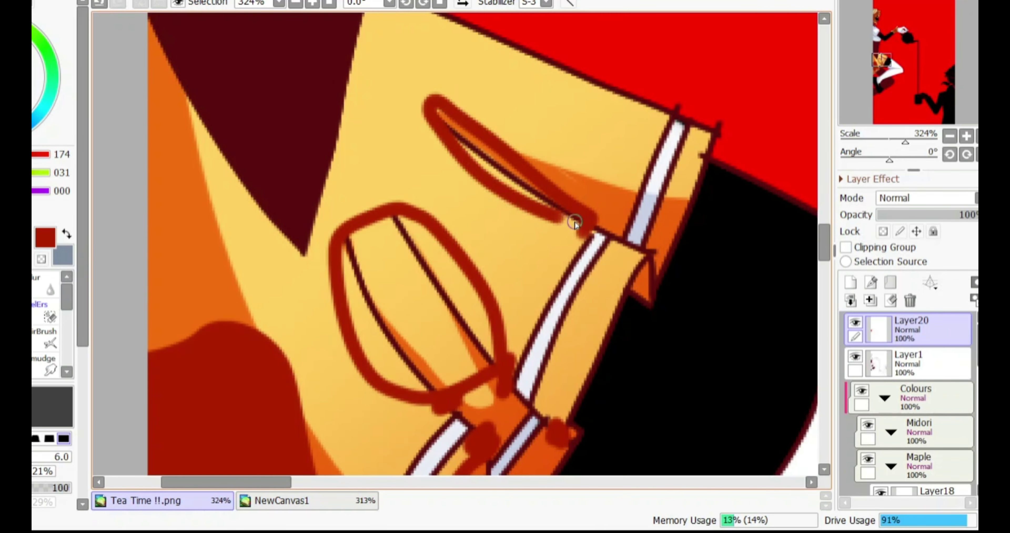
key("b")
left_click(490, 156)
left_click(414, 304)
scroll(462, 135, "down", 5)
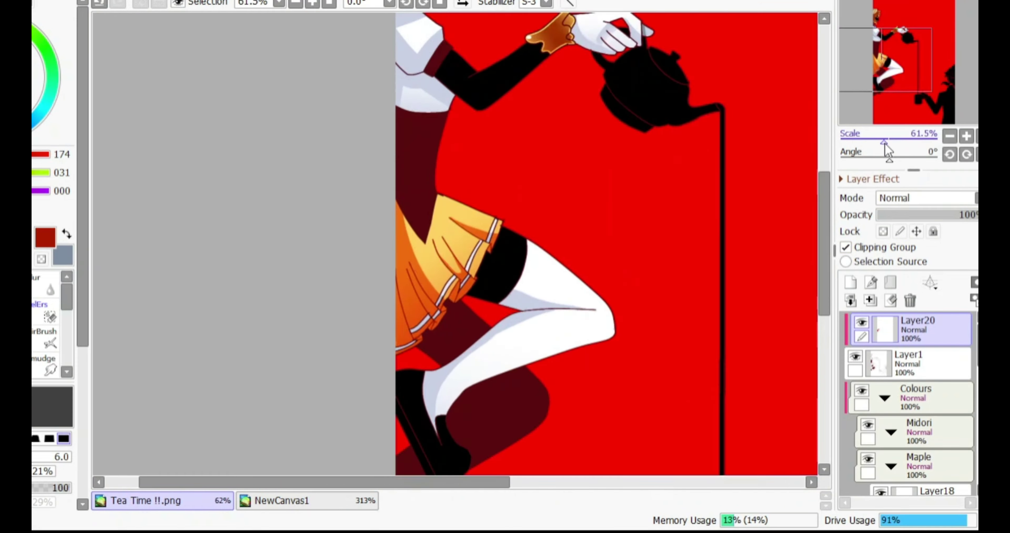
Paint the undersides of the skirt's hem ruffles dark red (174, 31, 0) on Layer12 and lower the layer's opacity to 60%
scroll(244, 67, "up", 1)
scroll(902, 392, "down", 5)
left_click(888, 341)
scroll(415, 298, "up", 4)
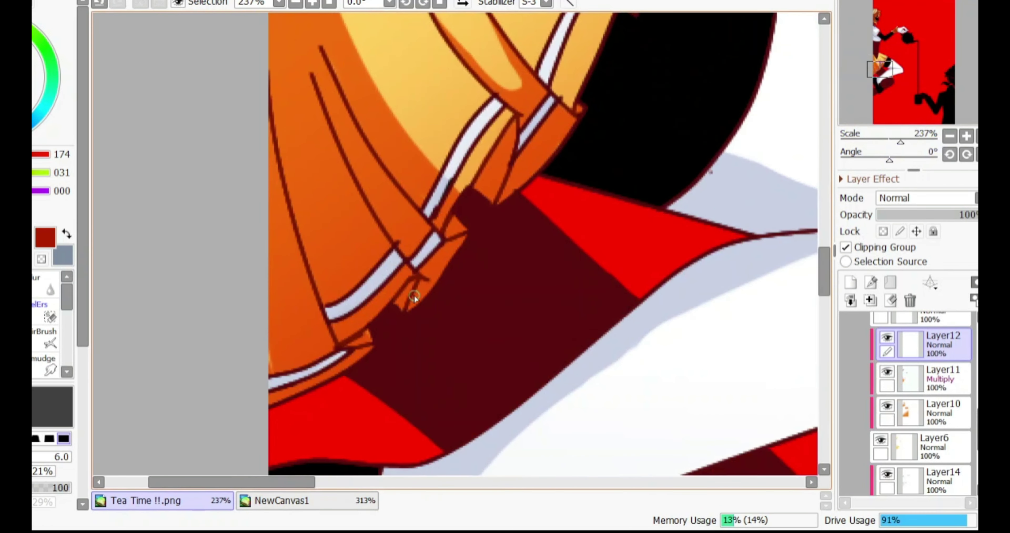
left_click(359, 337)
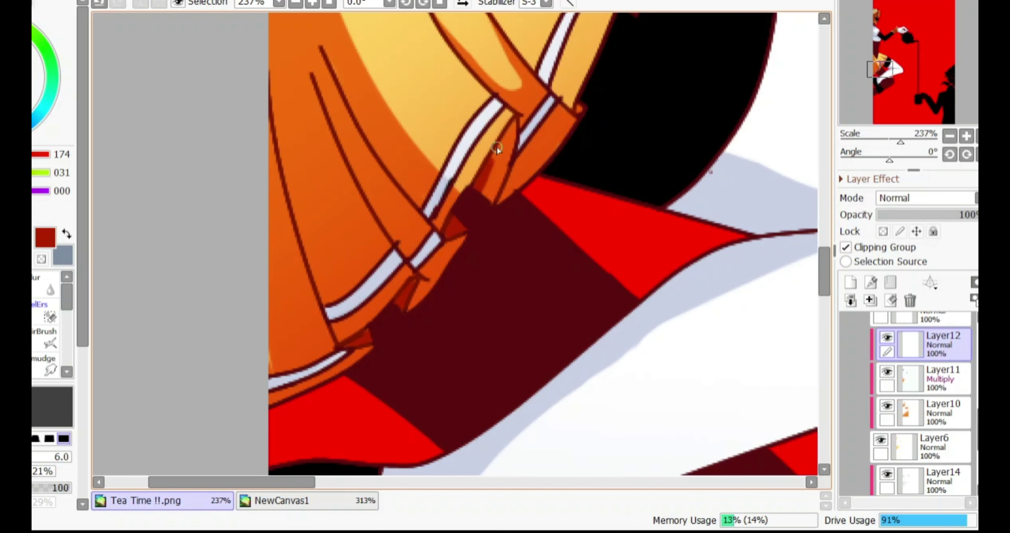
scroll(581, 109, "down", 8)
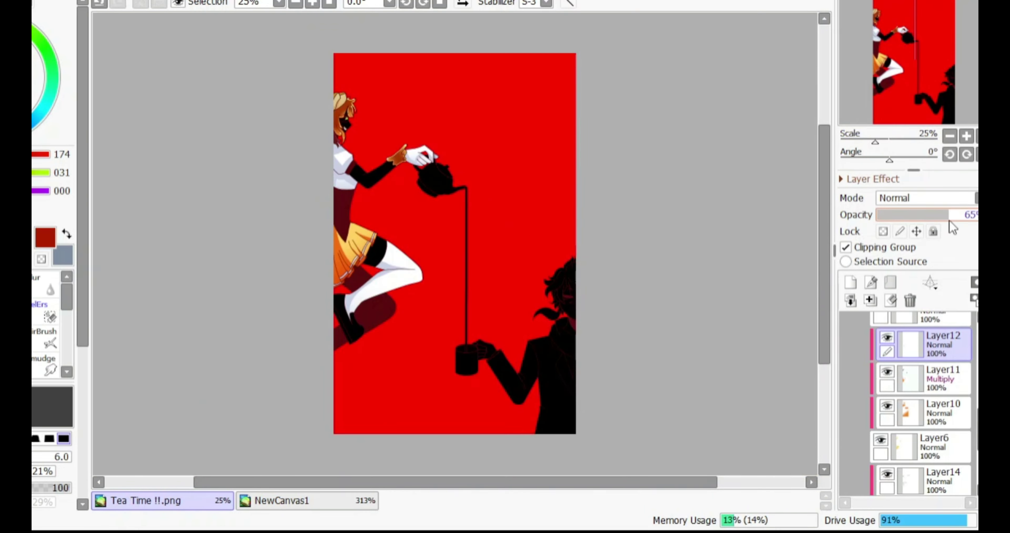
Select the maid's boot using the Layer1 line art and sample a reddish brown (148, 55, 54) from the reference sprite
scroll(510, 235, "up", 3)
scroll(911, 392, "down", 3)
left_click(911, 400)
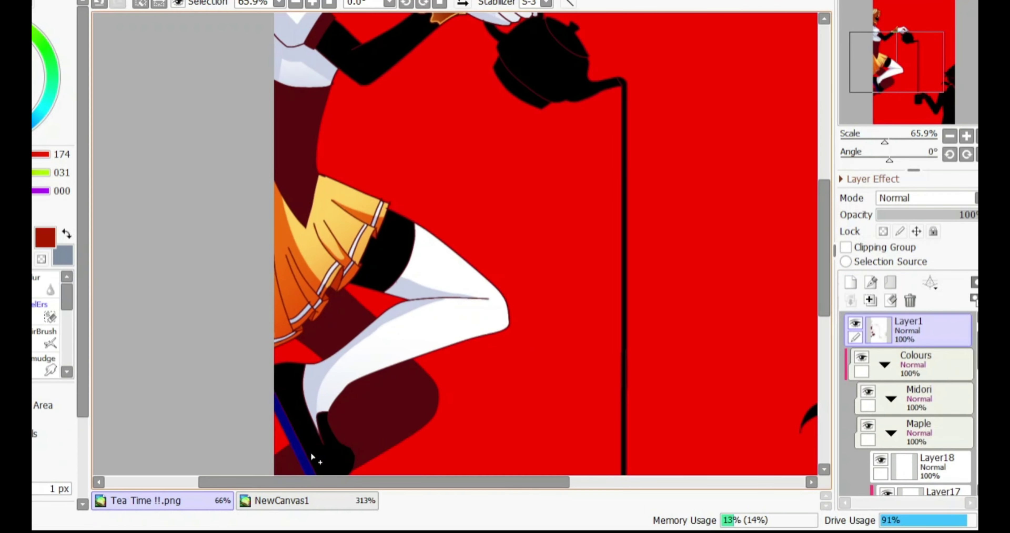
left_click(282, 501)
left_click(149, 500)
left_click_drag(880, 97, 882, 39)
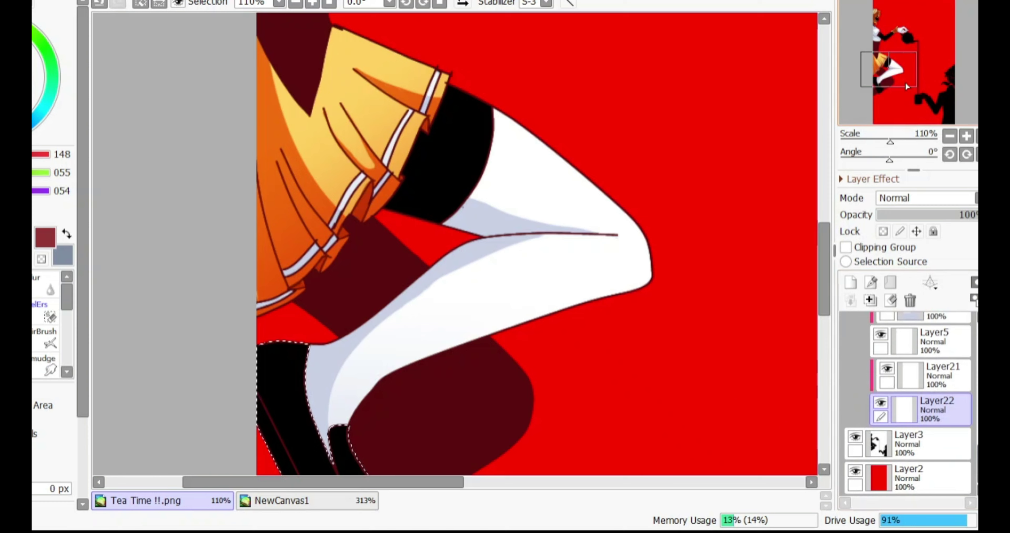
Fill the boot with reddish brown on Layer22 and paint a darker red-brown (122, 35, 32) shadow on the clipping layer Layer21
scroll(921, 392, "up", 5)
left_click(941, 463)
scroll(921, 392, "down", 5)
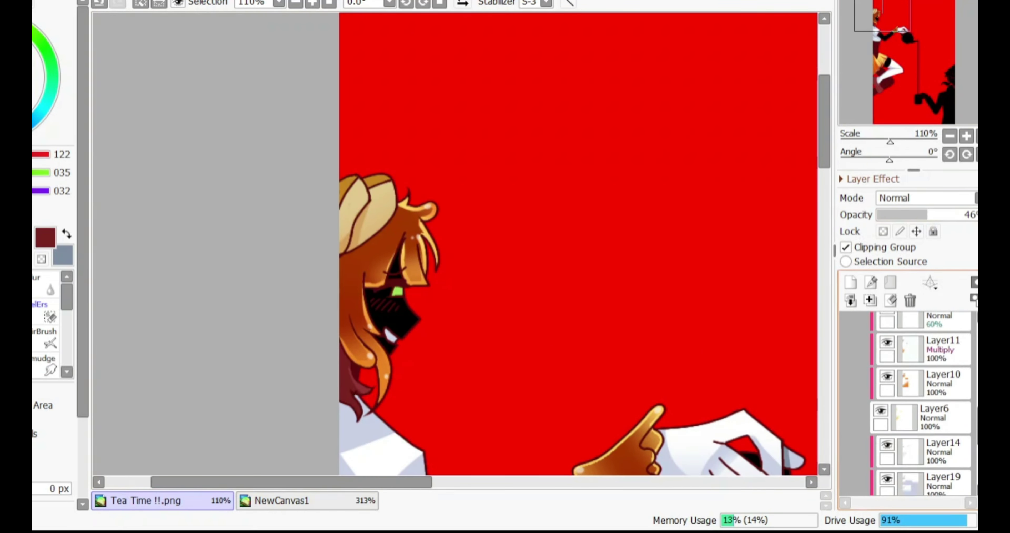
left_click(941, 375)
left_click_drag(882, 15, 879, 78)
key("b")
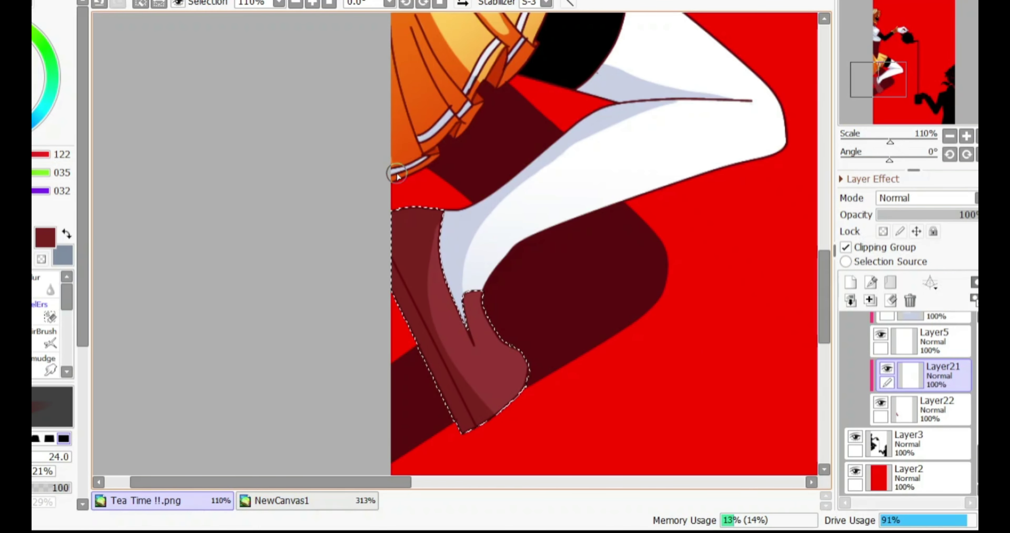
Paint a light tan (225, 164, 126) highlight on the boot's toe on Layer23 and clip the layer to the boot colours
left_click(516, 371)
key("ctrl+shift+n")
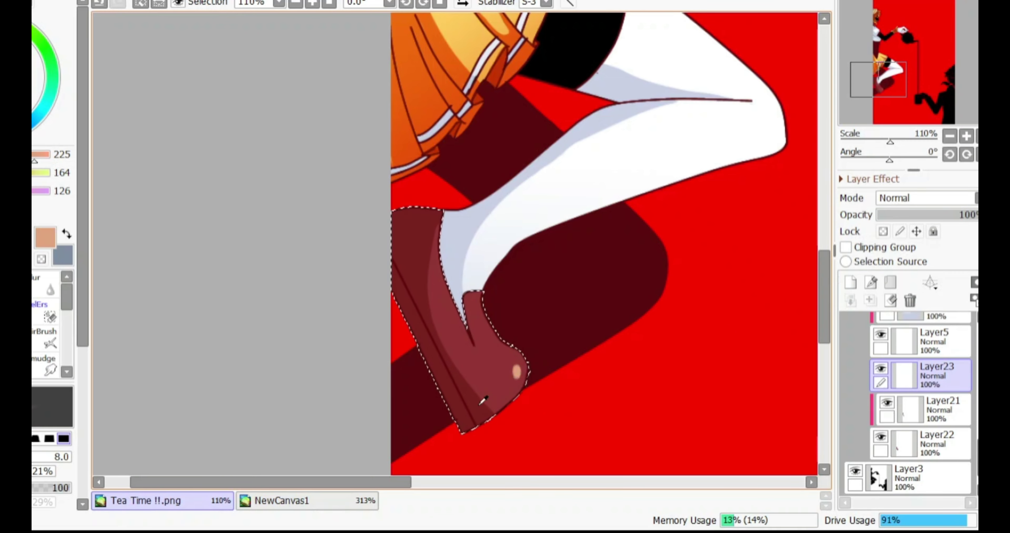
left_click(845, 247)
left_click(941, 410)
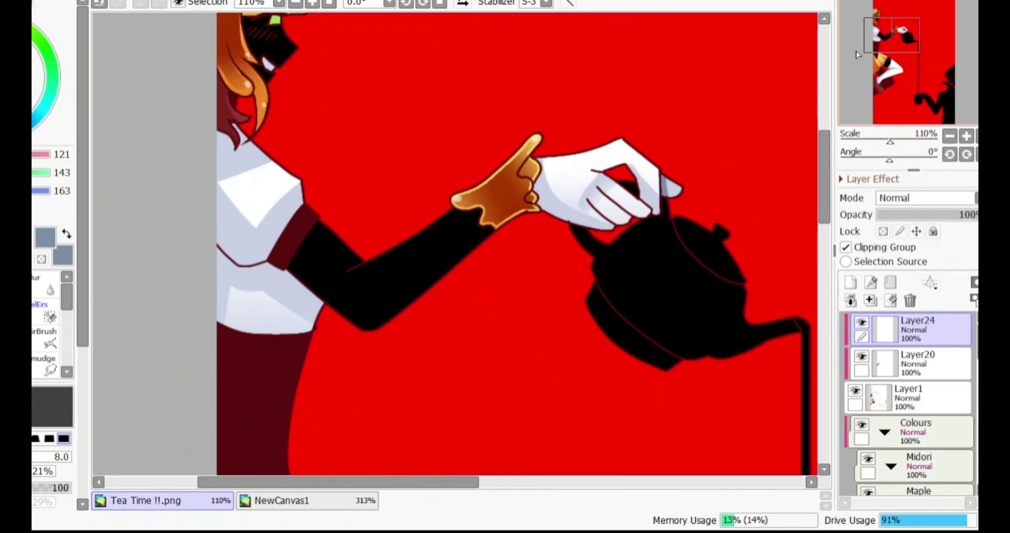
Recolour the glove's finger lines and the blouse seam grey-blue (121, 143, 163) on Layer24, clipped to the line art
left_click_drag(856, 51, 859, 75)
scroll(502, 376, "up", 3)
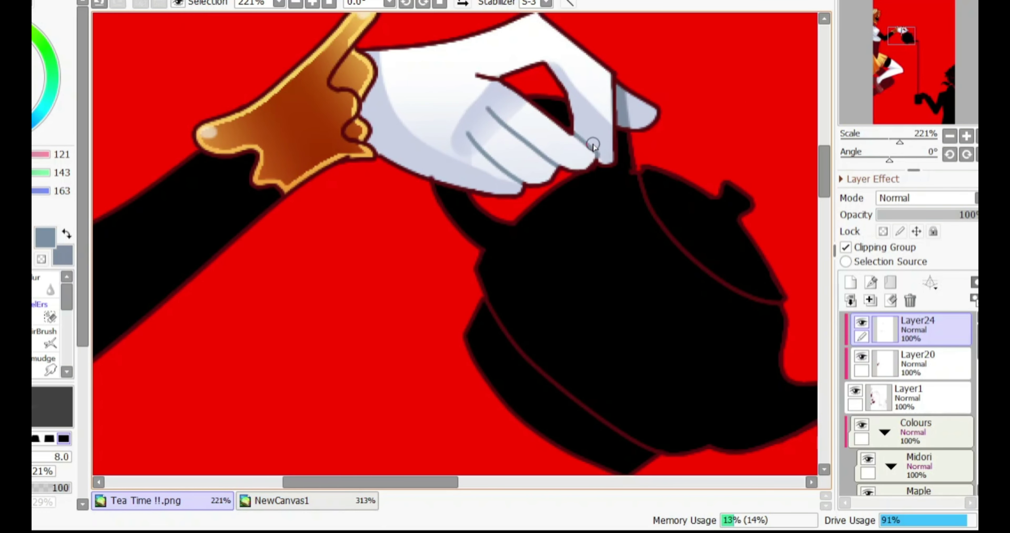
left_click_drag(593, 146, 675, 201)
left_click_drag(233, 169, 385, 345)
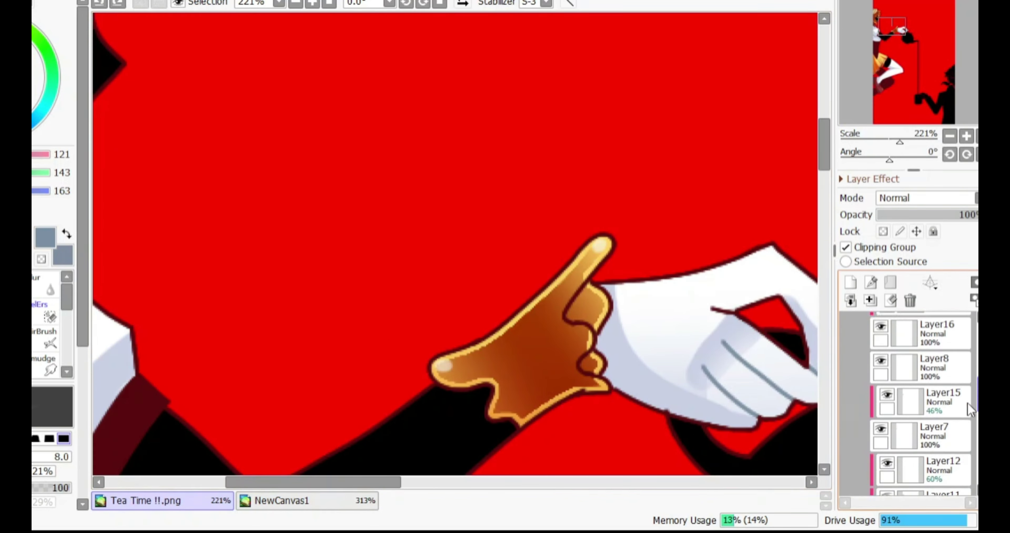
scroll(484, 378, "down", 3)
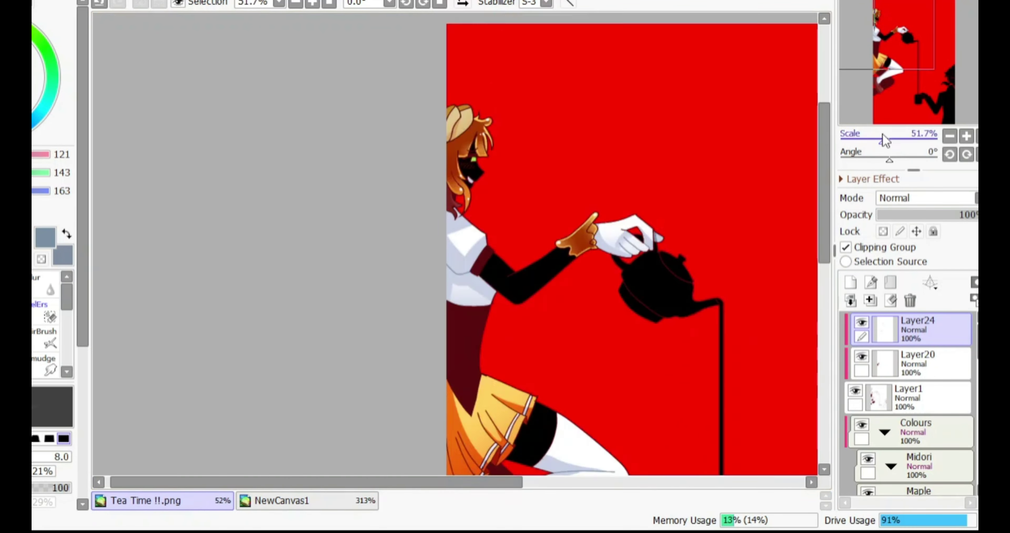
Select the bare skin areas of the arm and face using the Layer1 line art
scroll(484, 379, "up", 2)
key("ctrl+z")
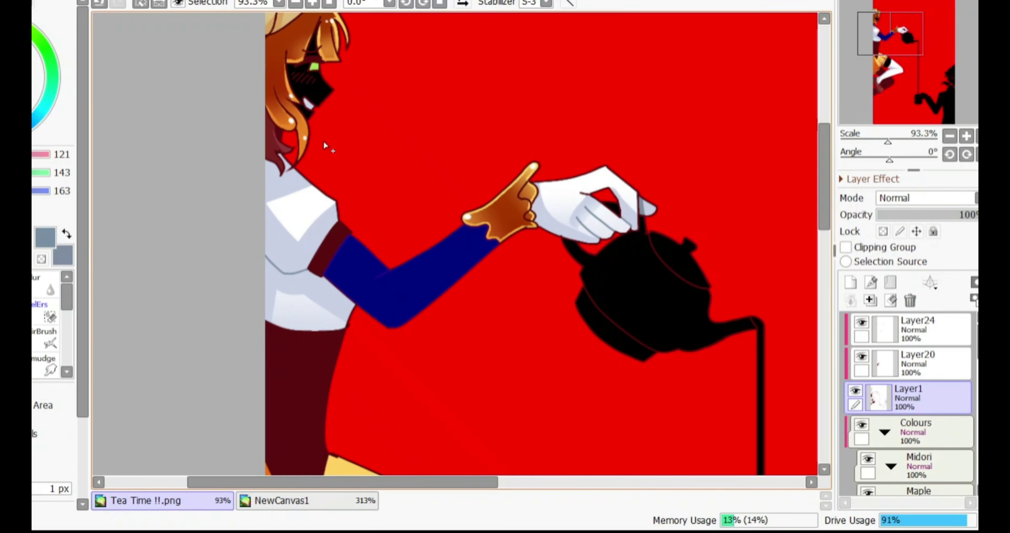
scroll(314, 57, "up", 4)
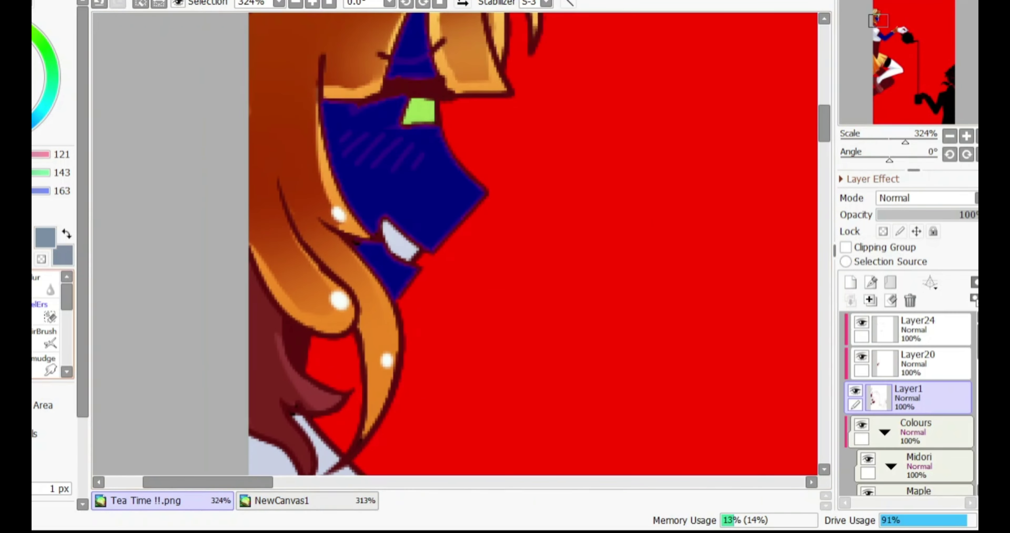
key("ctrl+y")
key("ctrl+y")
key("ctrl+y")
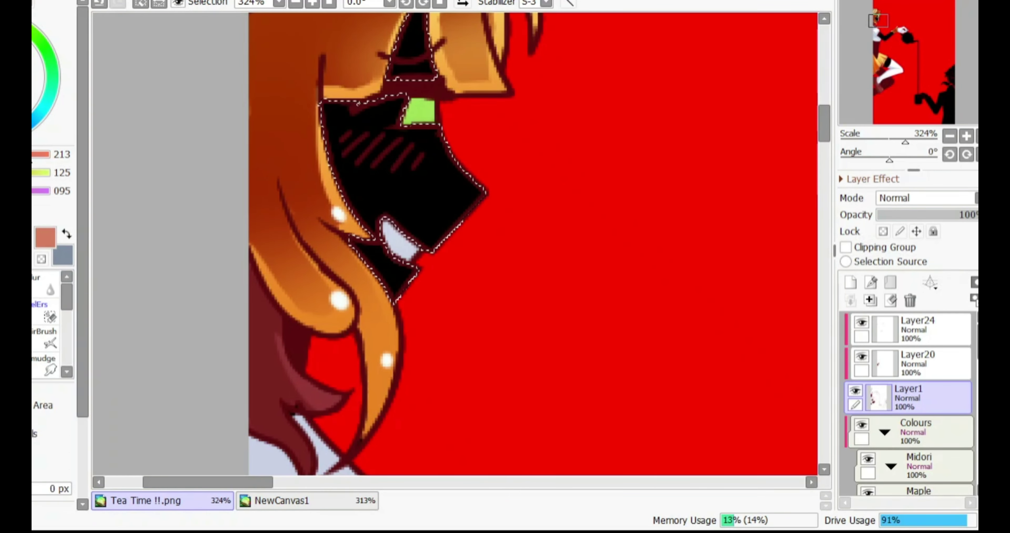
Fill the selected skin with tan on Layer26, paint a reddish (213, 125, 95) cheek blush on multiply layer Layer25, and soften it with Blur
key("ctrl+y")
key("ctrl+y")
key("ctrl+y")
key("ctrl+y")
key("ctrl+y")
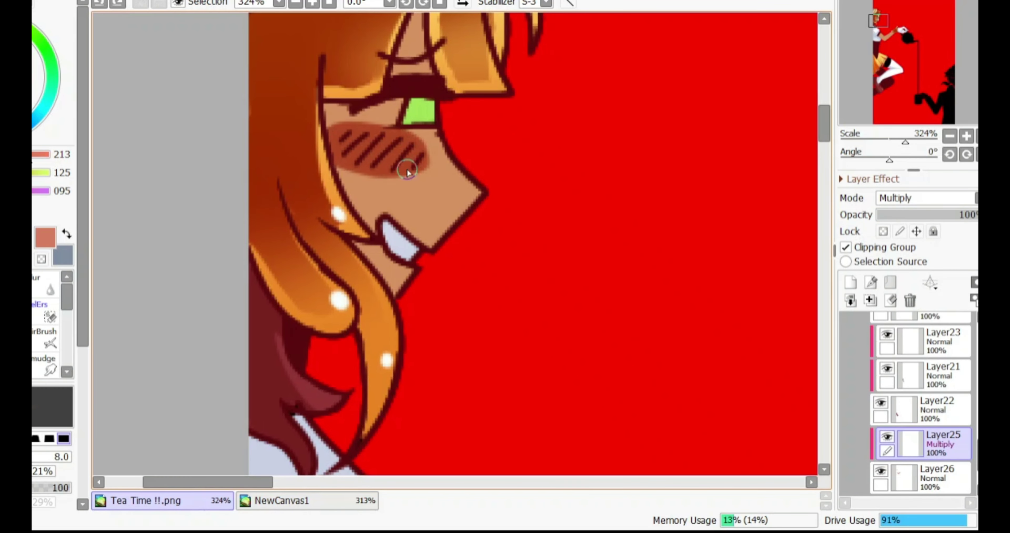
key("a")
left_click_drag(462, 236, 477, 192)
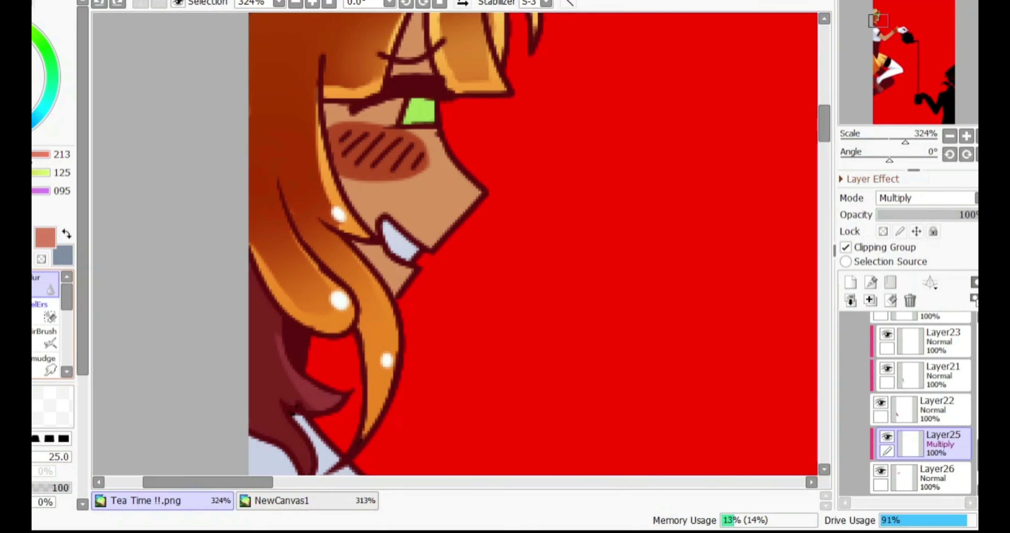
left_click(38, 296)
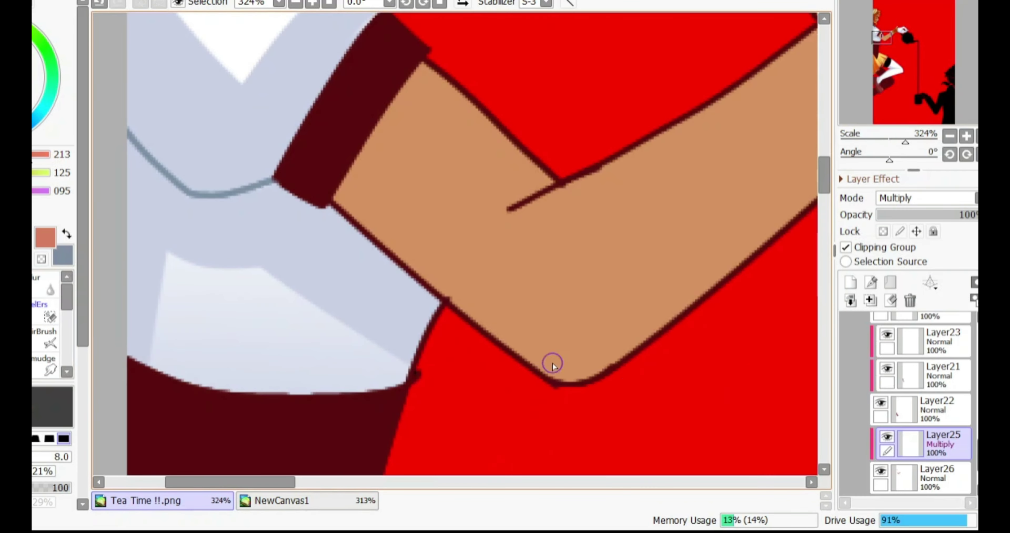
Paint shadows along the forearm's underside, below the cuff and at the elbow crease in (213, 125, 95) on multiply layer Layer27
left_click(38, 296)
left_click_drag(625, 368, 572, 361)
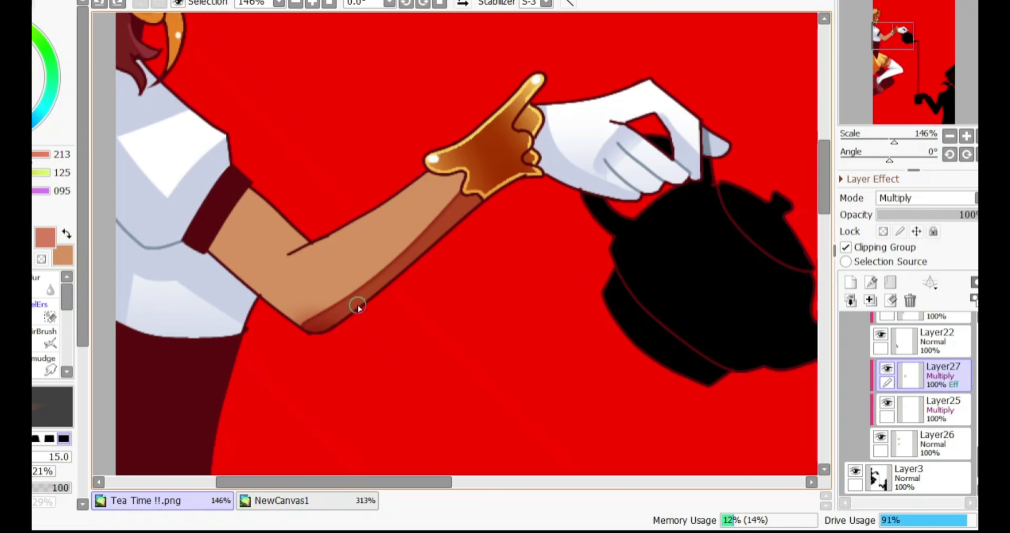
key("e")
left_click_drag(293, 256, 324, 248)
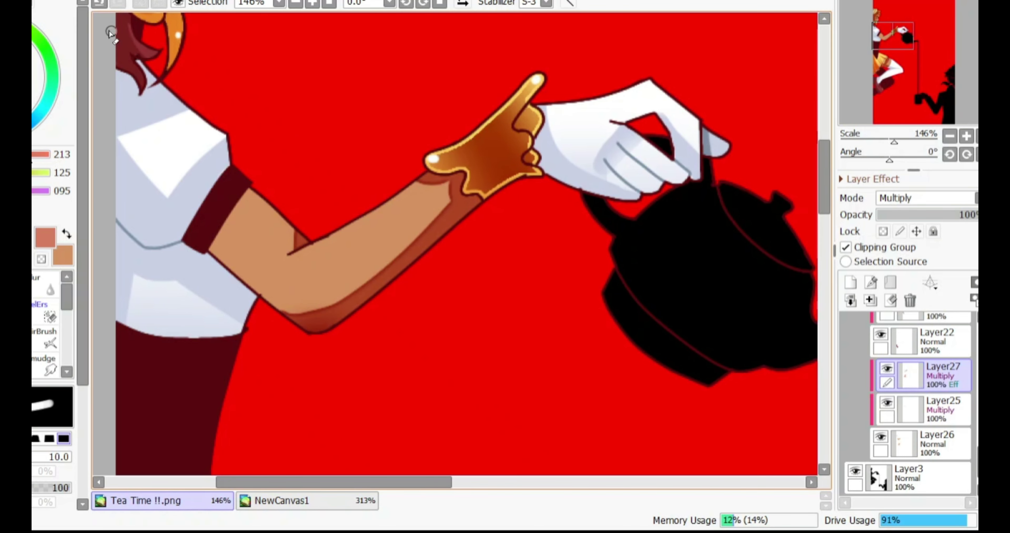
Set the arm shadow's Water Fringe effect on Layer27 to width 3 and intensity 34, and add a layer effect to the boot shadow on Layer21
left_click(841, 179)
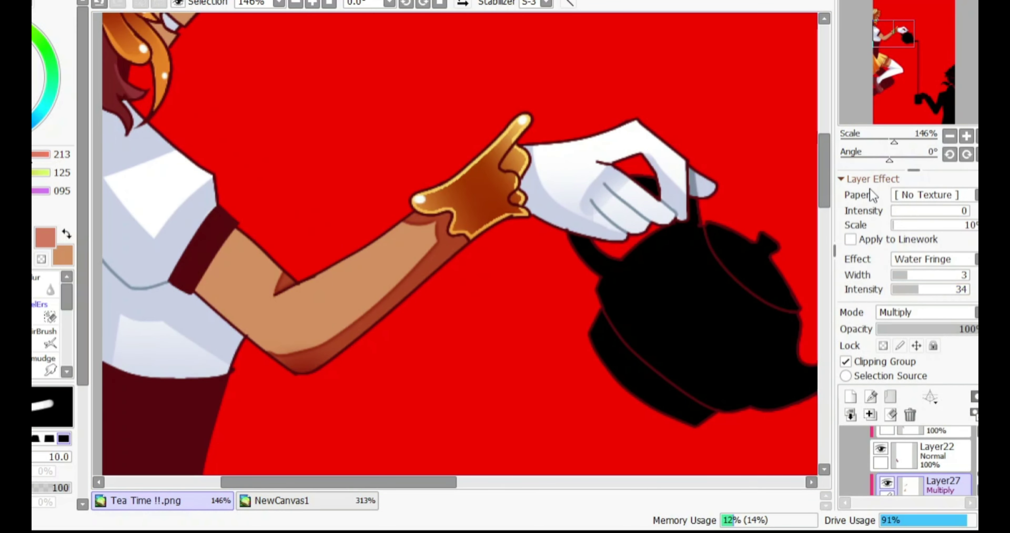
left_click(870, 180)
scroll(875, 477, "up", 3)
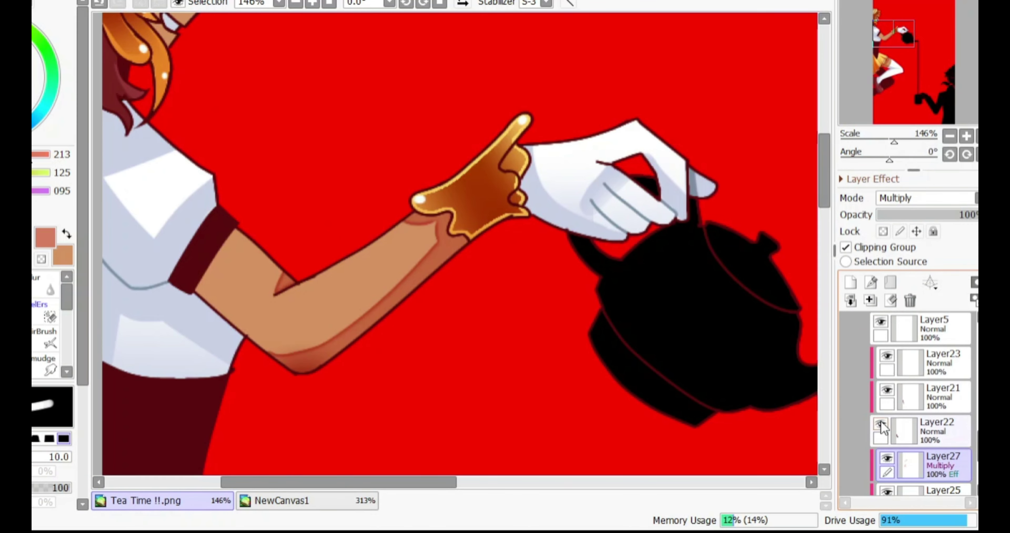
left_click(937, 388)
left_click(841, 179)
left_click(842, 179)
Apply Water Fringe to Layer14 with width 4 and intensity 29, and to Layer11 with width 4 and intensity 42
left_click(937, 329)
left_click(842, 178)
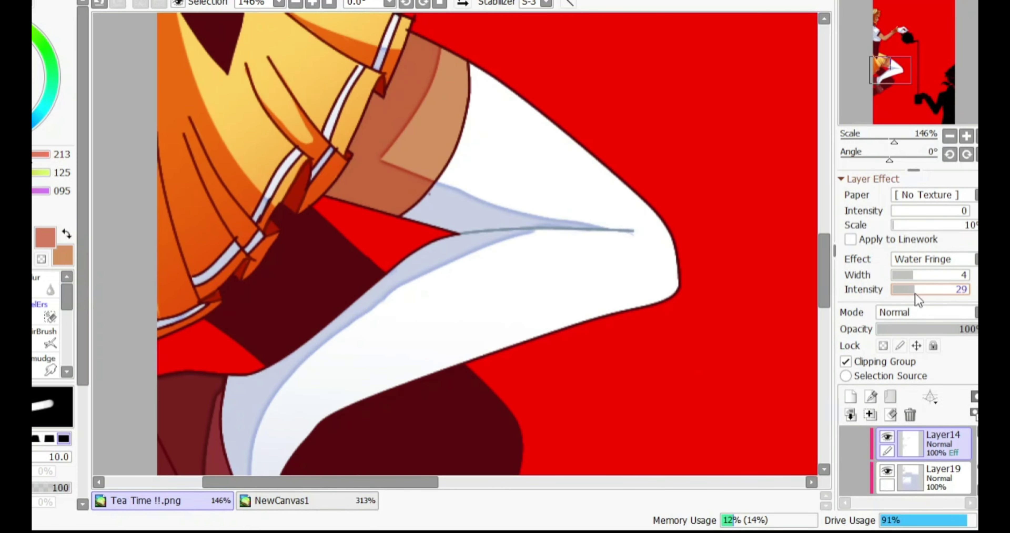
left_click(841, 179)
left_click(937, 325)
left_click(841, 178)
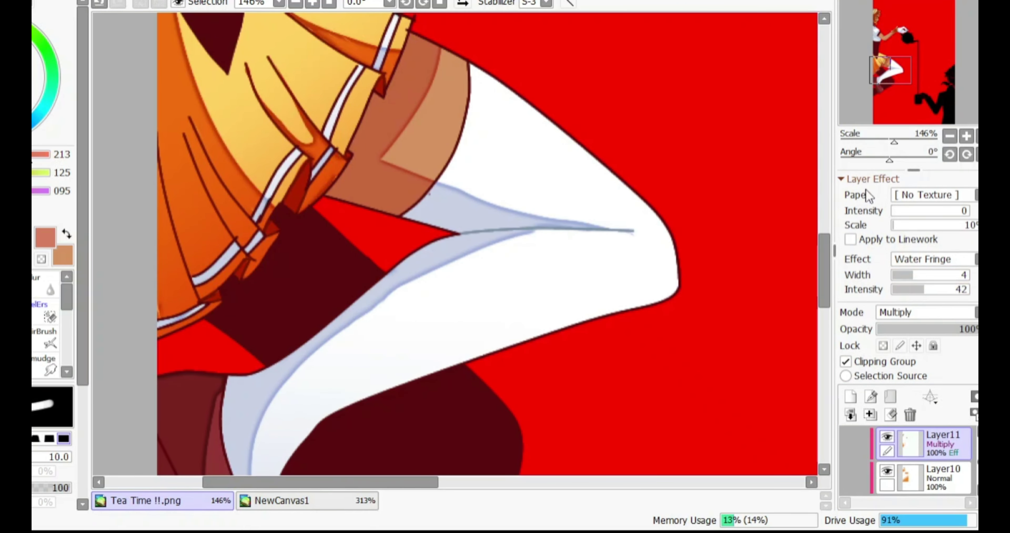
left_click(841, 179)
Add a layer effect to the 46% opacity clipping layer Layer15
scroll(921, 392, "up", 3)
left_click(937, 362)
left_click(841, 178)
left_click(842, 179)
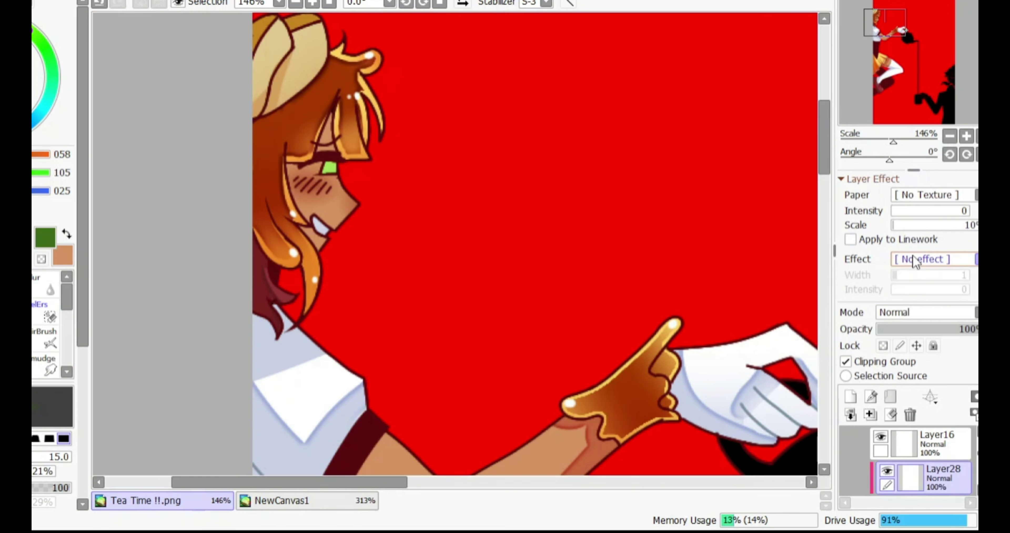
Shade the upper part of the iris dark green (58, 105, 25) on clipping layer Layer28 and give that layer an effect
left_click(841, 179)
scroll(339, 110, "up", 5)
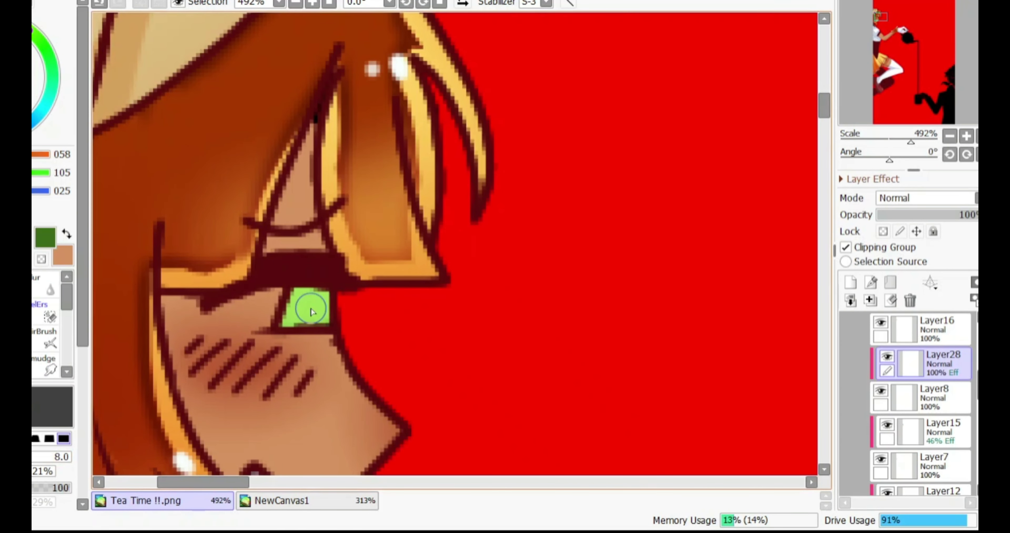
left_click(841, 178)
left_click(842, 179)
Recolour the line art around the iris dark green on new clipping layer Layer29 and erase the green that spills onto the blush lines
scroll(921, 392, "down", 3)
left_click(933, 392)
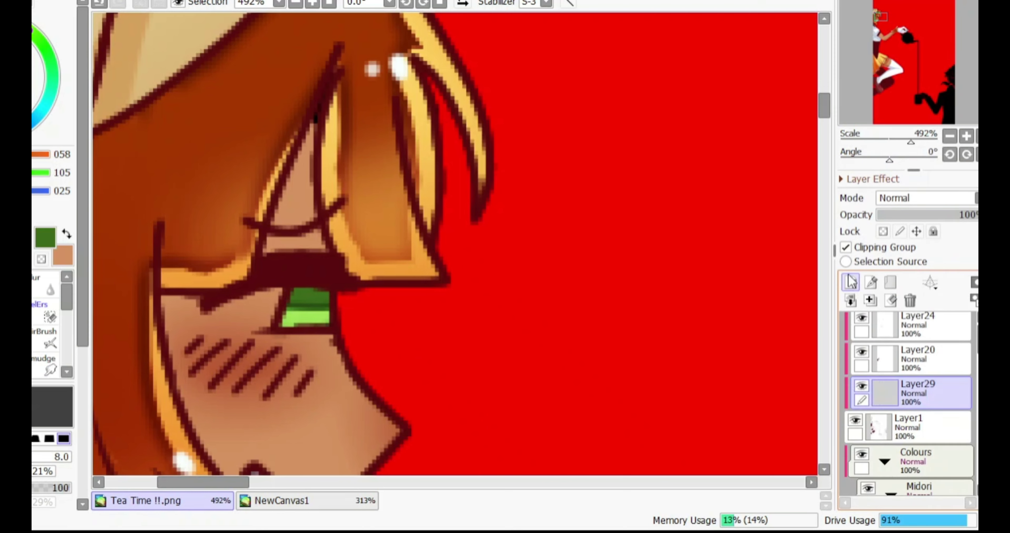
left_click_drag(277, 329, 310, 333)
left_click(252, 355, "alt")
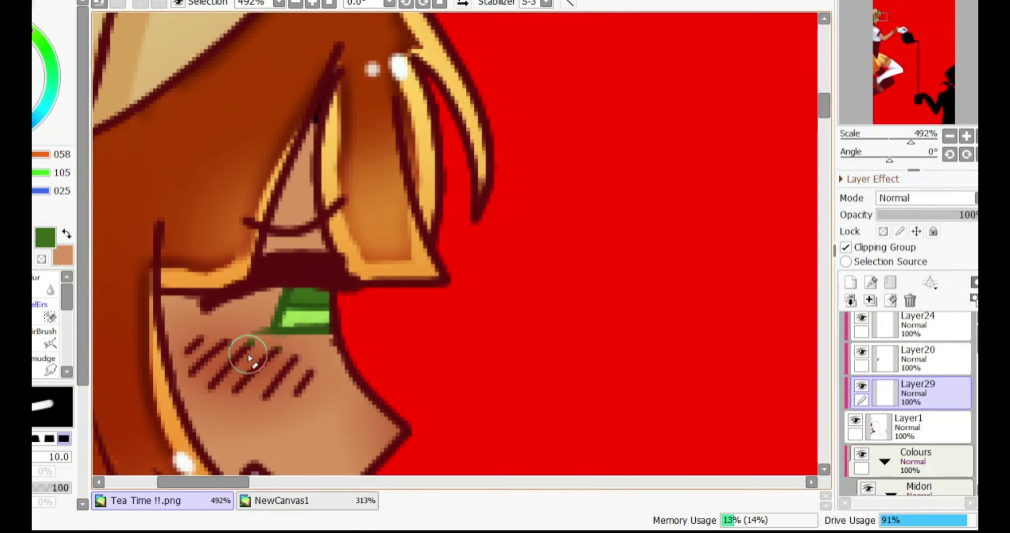
Recolour the cheek blush lines and the elbow crease line reddish brown (156, 54, 33) on new clipping layer Layer30
key("ctrl+shift+n")
key("ctrl+z")
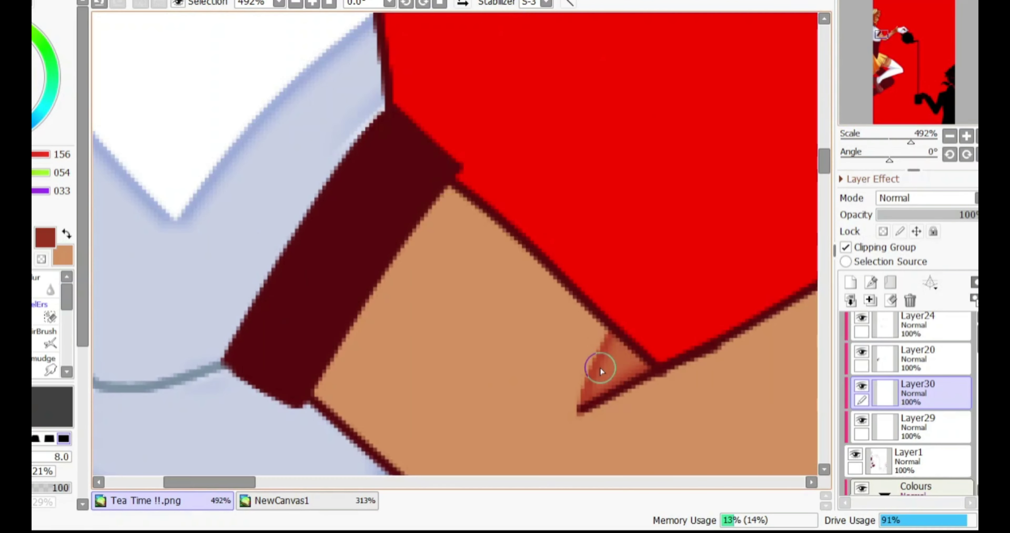
left_click_drag(597, 367, 579, 409)
scroll(240, 91, "down", 5)
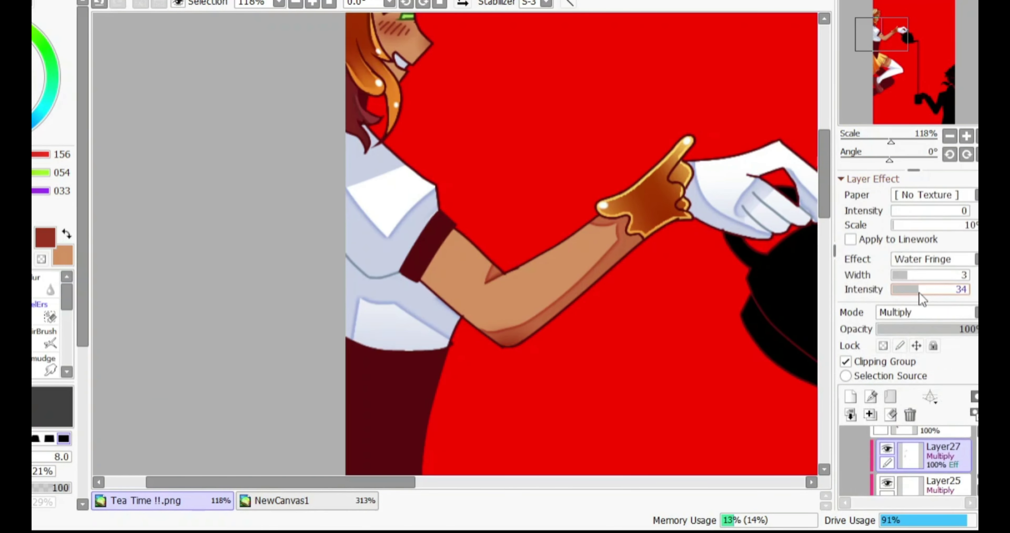
Clear the shading from the teeth so they are pure white, and make Layer5 the active layer
left_click(862, 179)
scroll(941, 392, "down", 2)
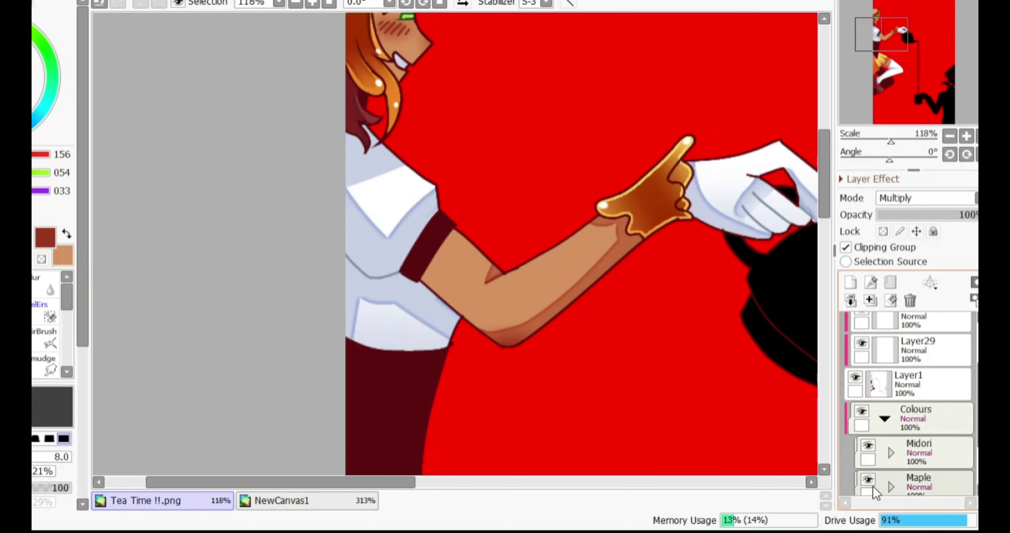
scroll(627, 274, "up", 3)
scroll(969, 442, "down", 3)
left_click(966, 412)
left_click(967, 444)
Fill the white of the eye with white (255, 255, 255) and add a bluish shadow beneath the upper eyelid
scroll(692, 153, "up", 4)
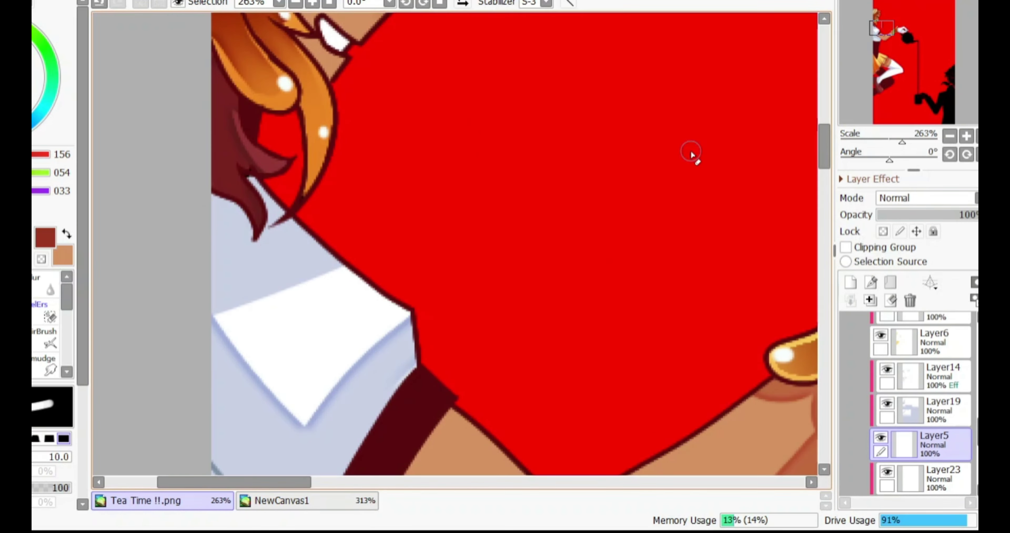
left_click(941, 409)
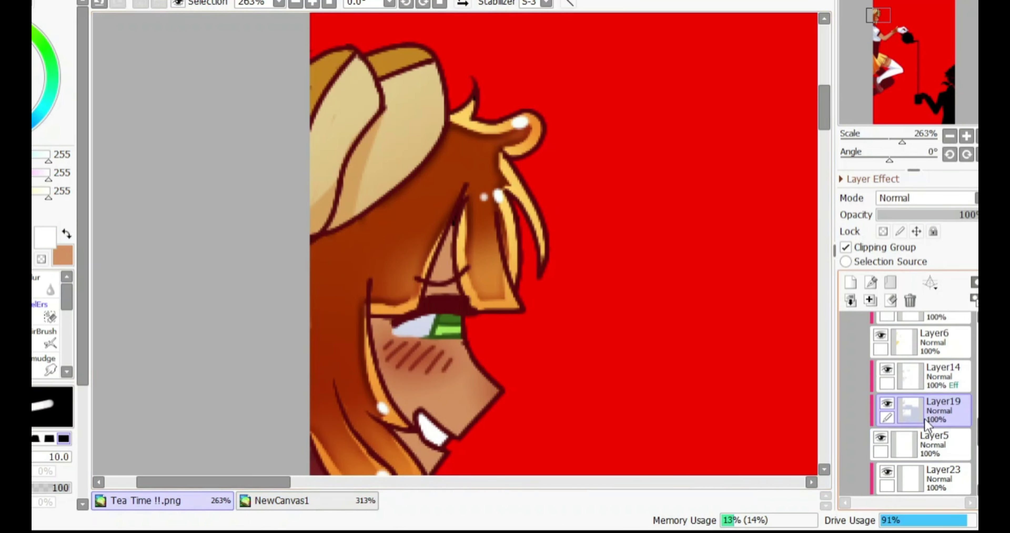
left_click(941, 375)
scroll(723, 132, "up", 2)
left_click_drag(907, 142, 889, 155)
scroll(106, 343, "up", 4)
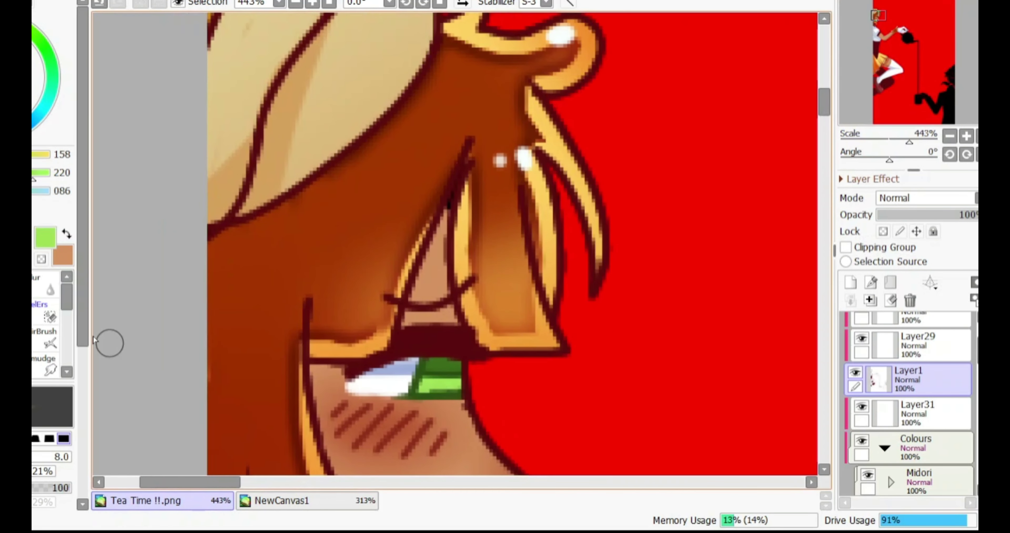
Paint a pale green (233, 255, 157) highlight in the iris on Layer31 and delete the iris shadow layer Layer28
left_click(933, 414)
scroll(780, 465, "down", 4)
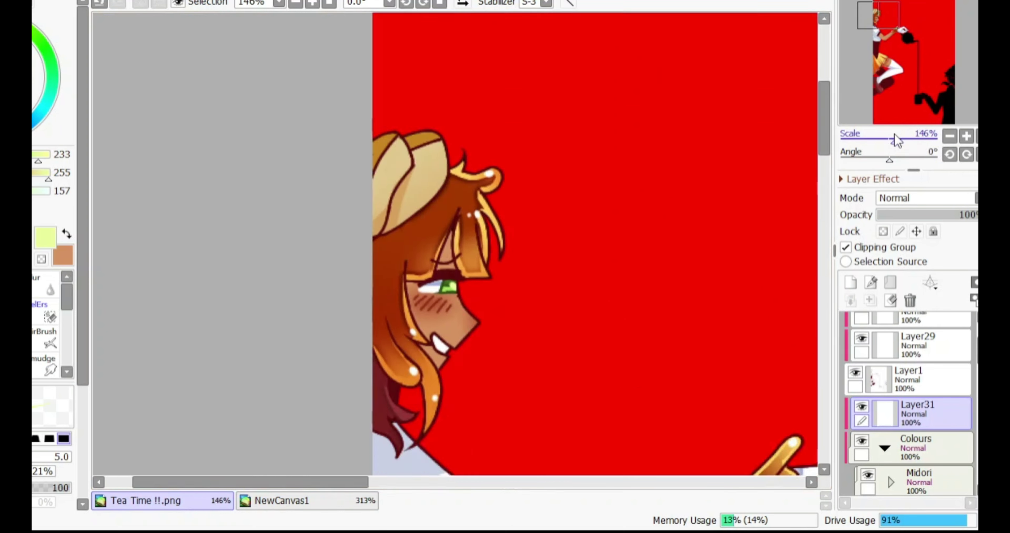
scroll(875, 428, "down", 3)
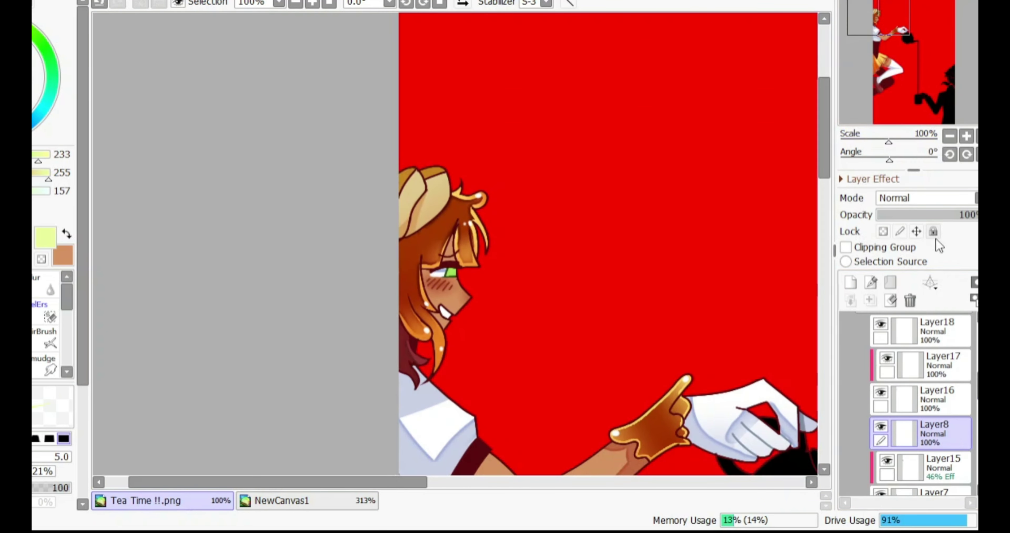
Recolour the inner hair lines dark red (136, 5, 0) on Layer32, clipped to the line art
left_click_drag(905, 135, 913, 137)
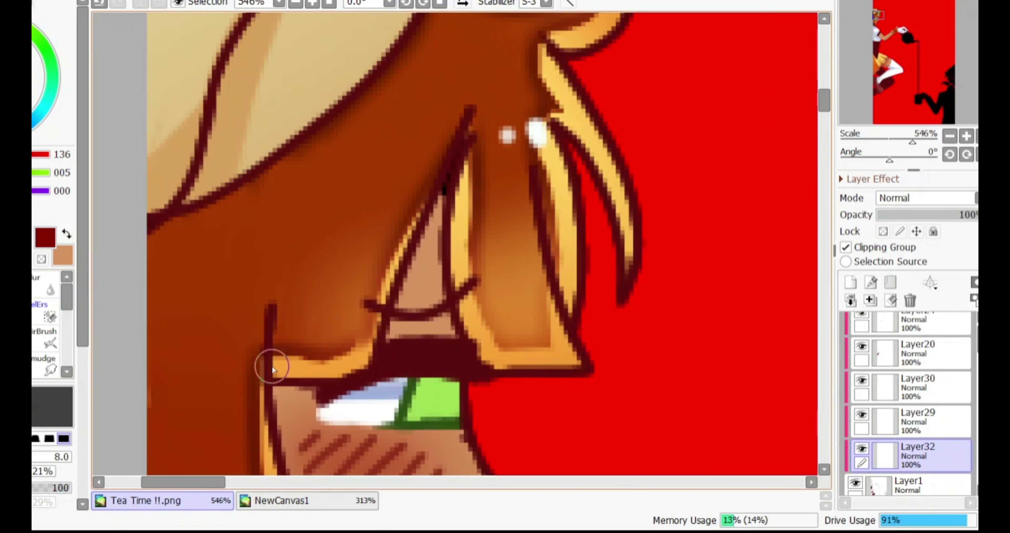
scroll(456, 244, "down", 3)
scroll(906, 392, "down", 5)
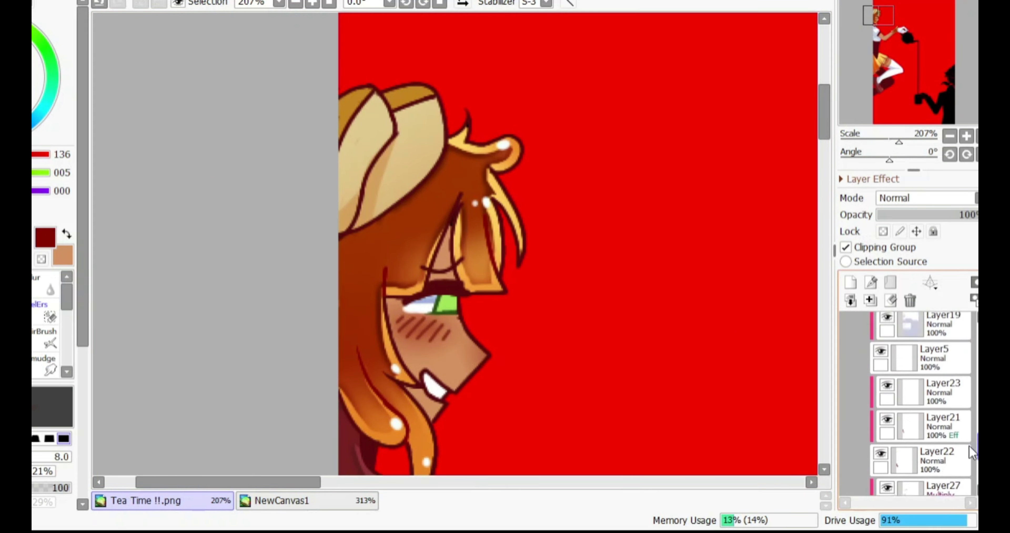
Lighten the dark shading of the maid's orange hair and make Layer32 active again
left_click(941, 346)
left_click(873, 179)
left_click(873, 179)
scroll(910, 392, "up", 3)
scroll(909, 392, "down", 3)
left_click(913, 328)
Compare the illustration with the pixel-art reference sprite in NewCanvas1, then return to Tea Time !!.png
left_click(281, 501)
left_click(157, 500)
left_click(270, 502)
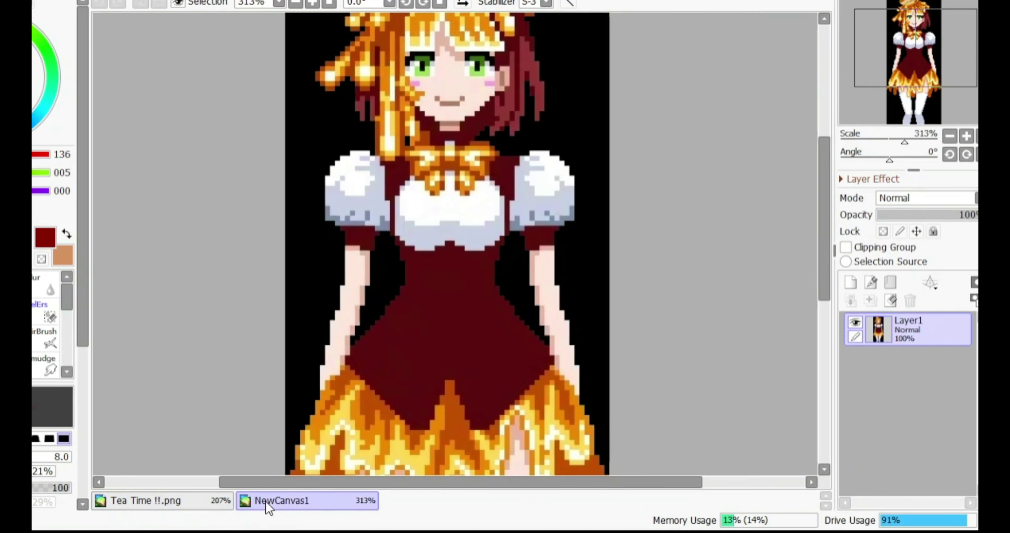
left_click(157, 500)
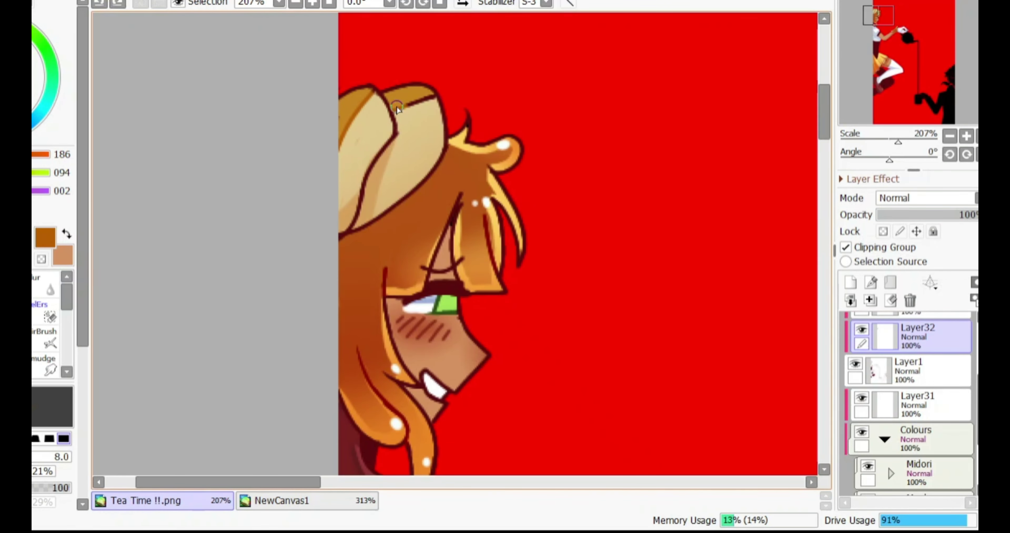
Recolour the inner fold lines of the headdress light brown (179, 121, 79) on new Layer33 and clip it to the line art
left_click(851, 280)
left_click(360, 205, "alt")
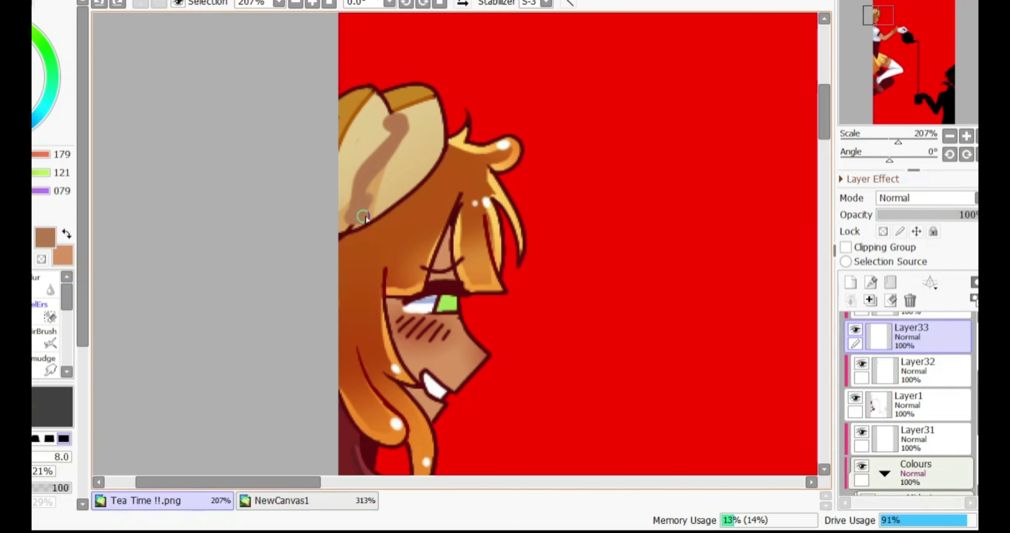
left_click(878, 248)
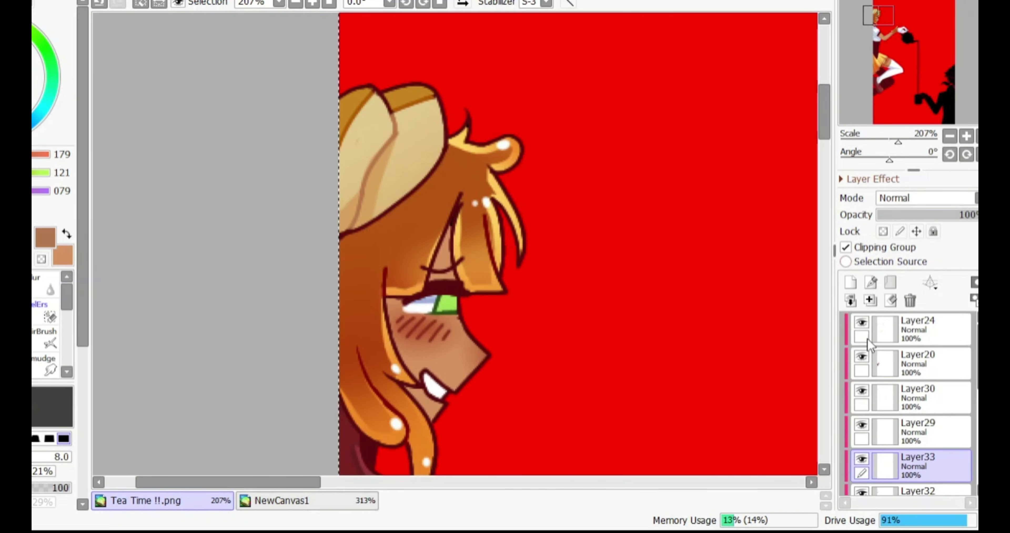
Fill the teapot white with a light green lid and base in the Tea group, and shade its body blue-grey (199, 207, 229) on clipped Layer36
left_click_drag(889, 140, 901, 141)
scroll(904, 425, "down", 1)
left_click(904, 425)
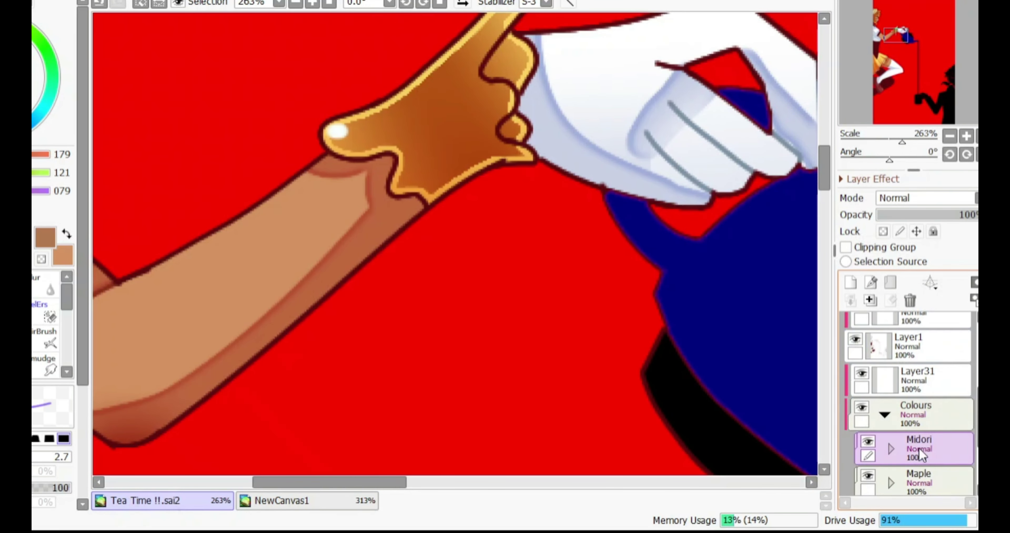
scroll(920, 448, "down", 2)
left_click(933, 472)
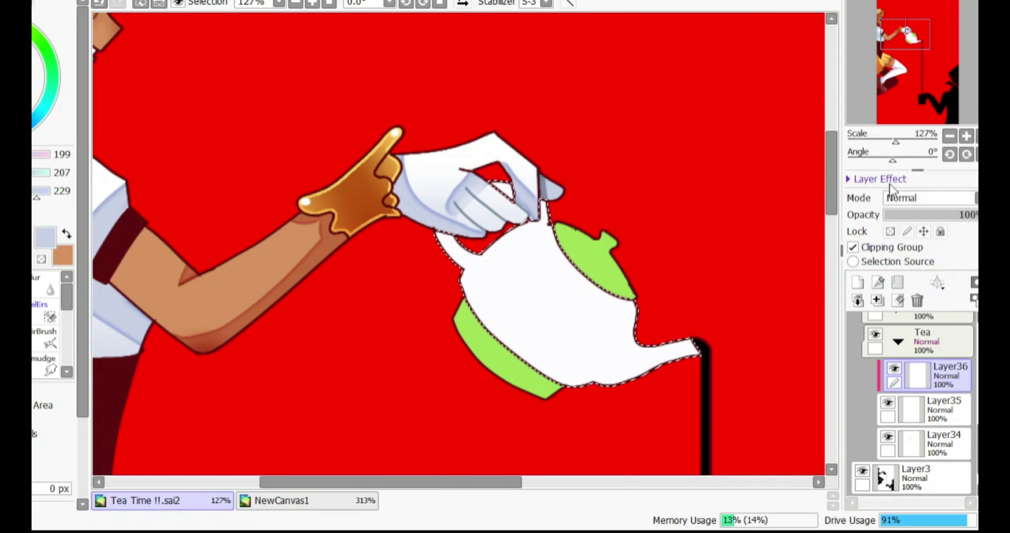
left_click(878, 179)
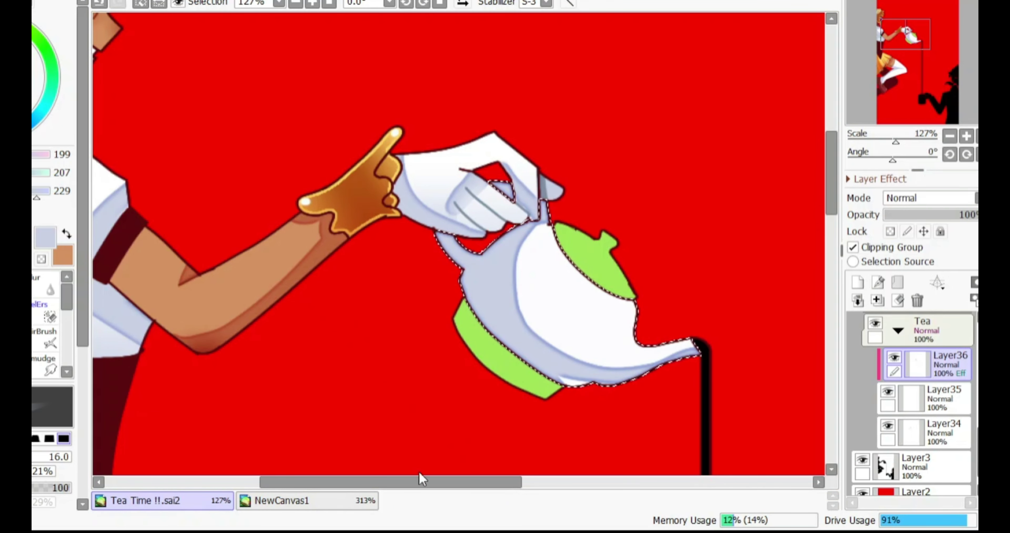
Softly shade the teapot's white body on new clipped Layer37 and choose dark green (56, 103, 7) after checking the reference sprite
left_click(857, 282)
left_click(868, 247)
left_click(884, 22)
scroll(904, 114, "up", 4)
right_click(155, 164)
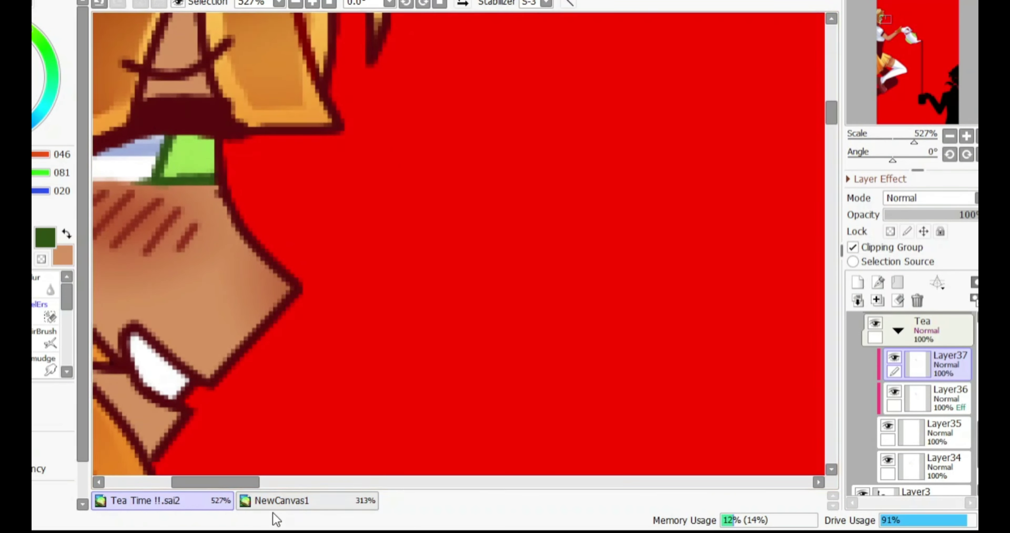
left_click(282, 500)
left_click(145, 500)
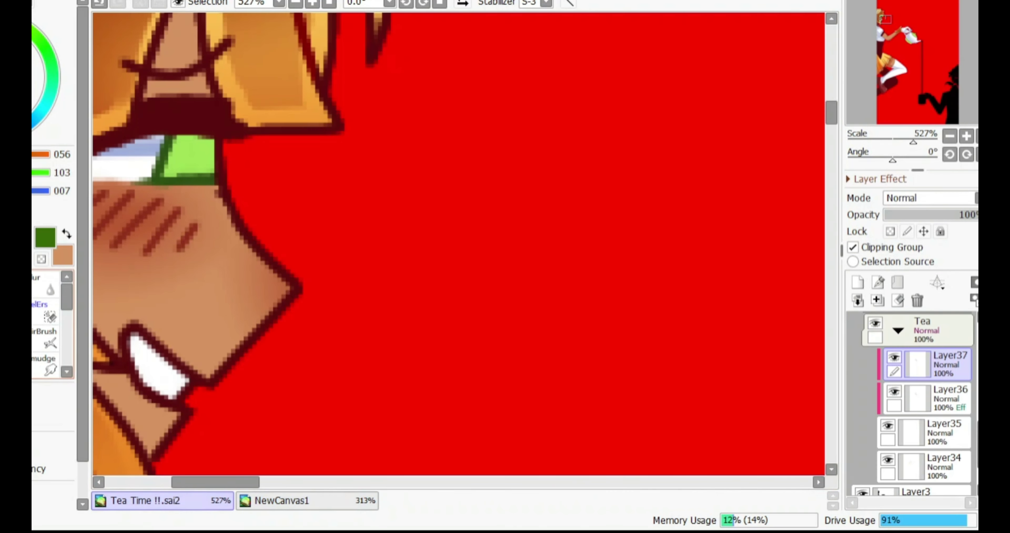
Shade the teapot's green base and lid dark green on new Layer38, clipped to the green base colour layer
scroll(909, 392, "down", 1)
left_click(906, 59)
left_click_drag(914, 142, 901, 138)
left_click(922, 34)
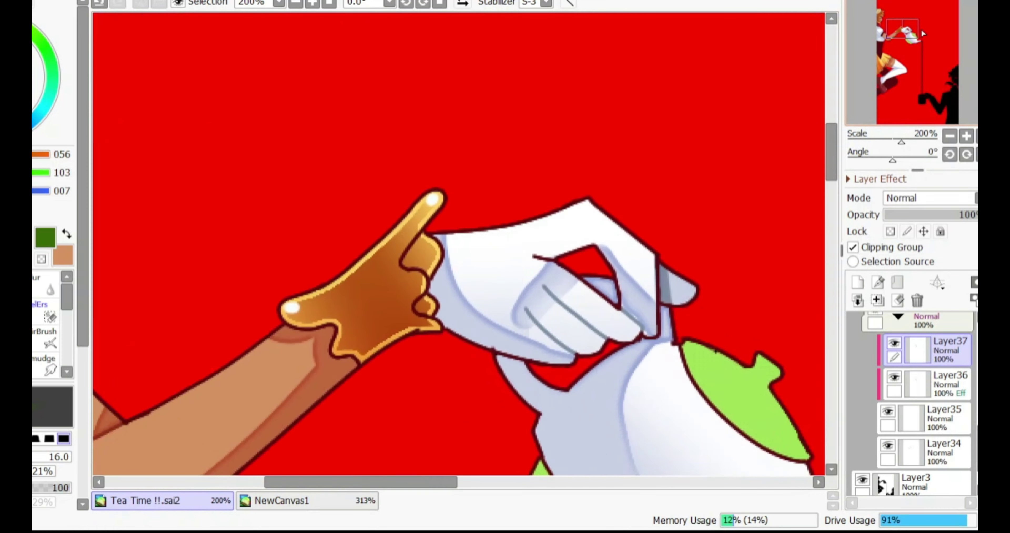
left_click_drag(922, 34, 914, 40)
left_click(858, 282)
left_click_drag(431, 314, 516, 436)
left_click_drag(514, 91, 620, 227)
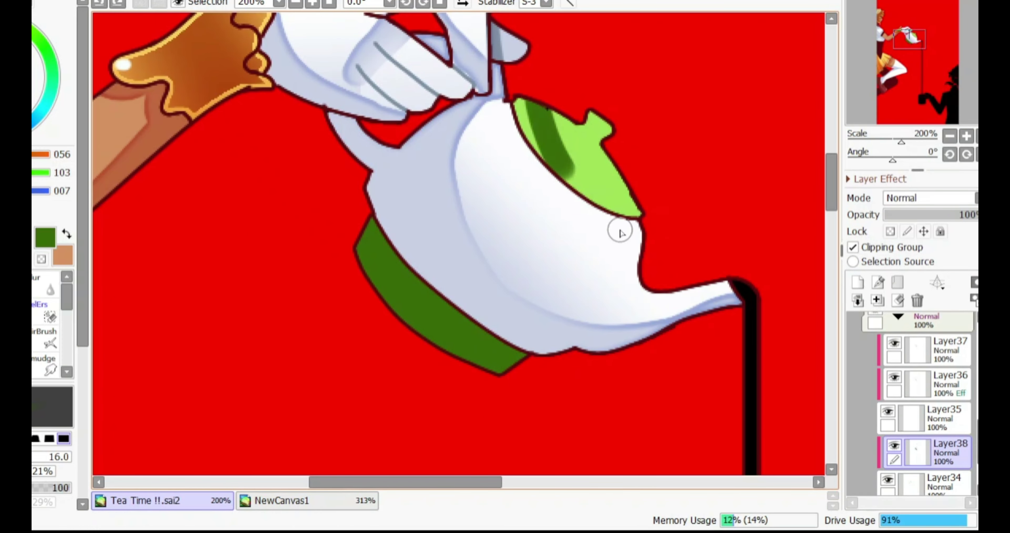
Reduce the brush size to 8 and finish the dark green shading along the teapot's lid and knob
key("bracketleft")
key("bracketleft")
key("bracketleft")
key("bracketleft")
key("bracketleft")
left_click_drag(588, 118, 593, 132)
Give the teapot's green shading a Water Fringe effect with width 4 and lighten its colour
left_click(848, 178)
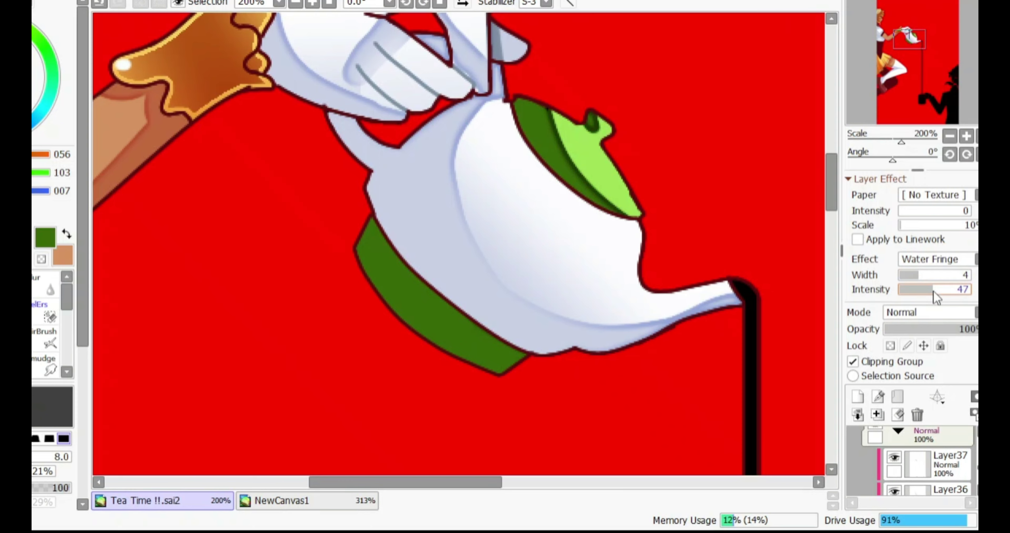
left_click(863, 179)
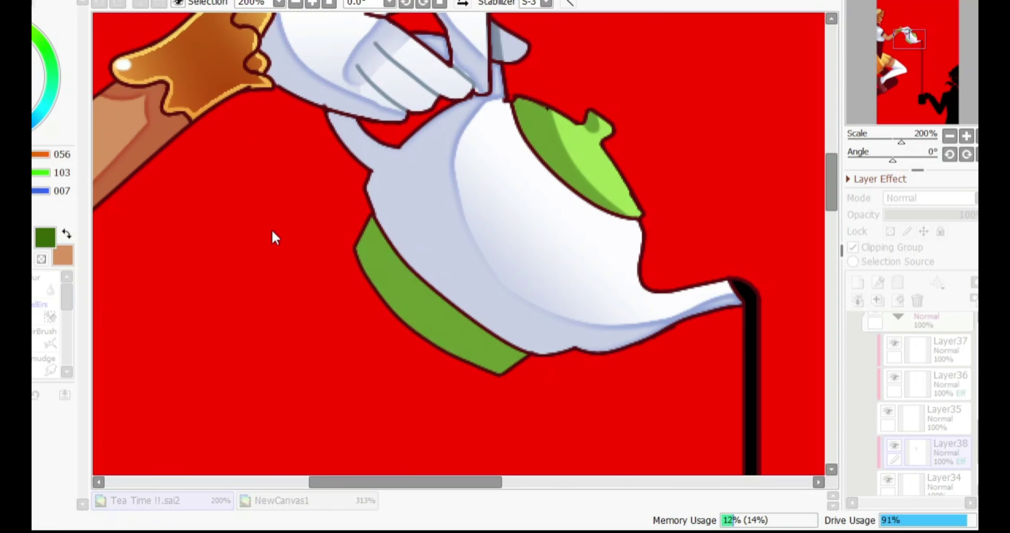
left_click_drag(901, 141, 891, 141)
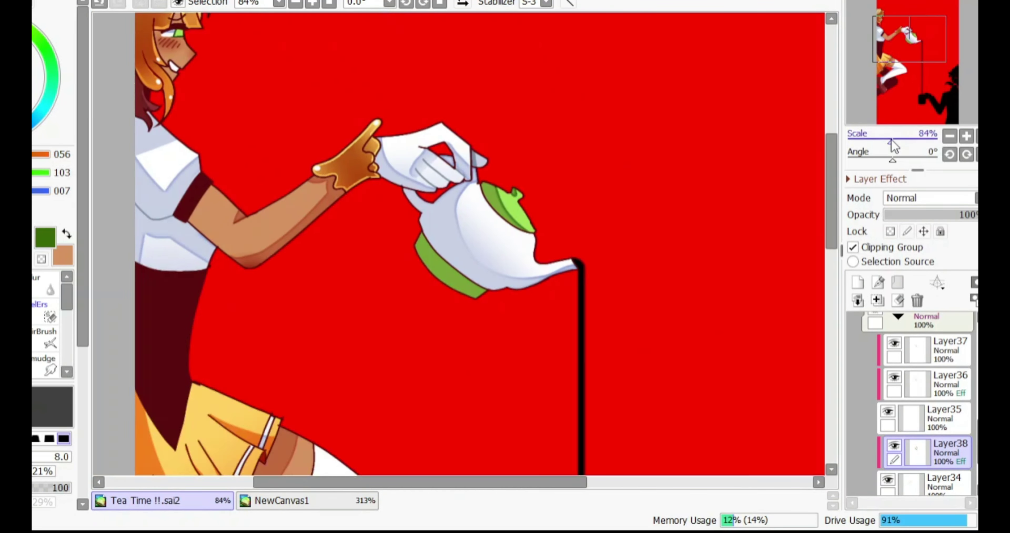
Select the hair of the character holding the cup and fill it light green (159, 222, 87) on new Layer39 in the Midori group
left_click(911, 110)
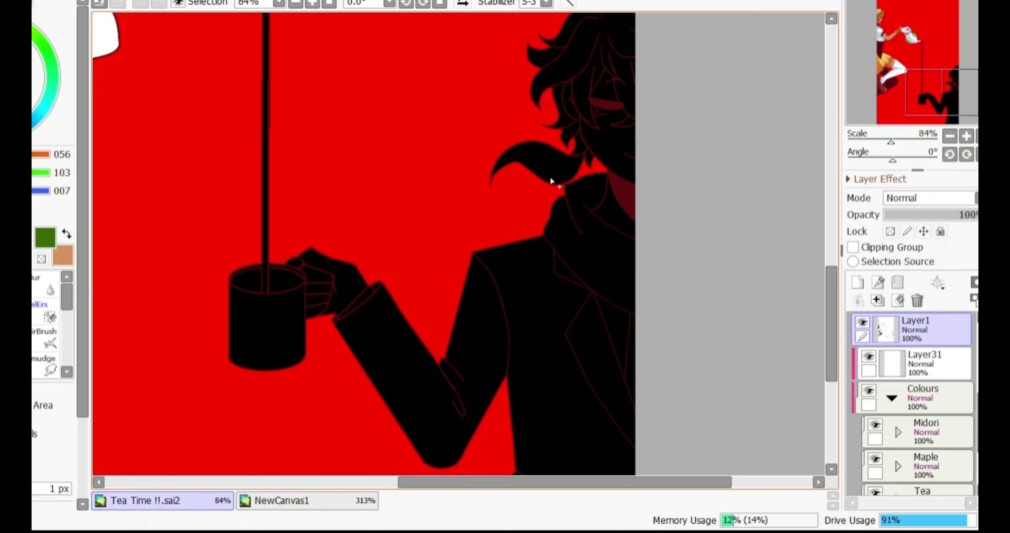
scroll(550, 181, "up", 5)
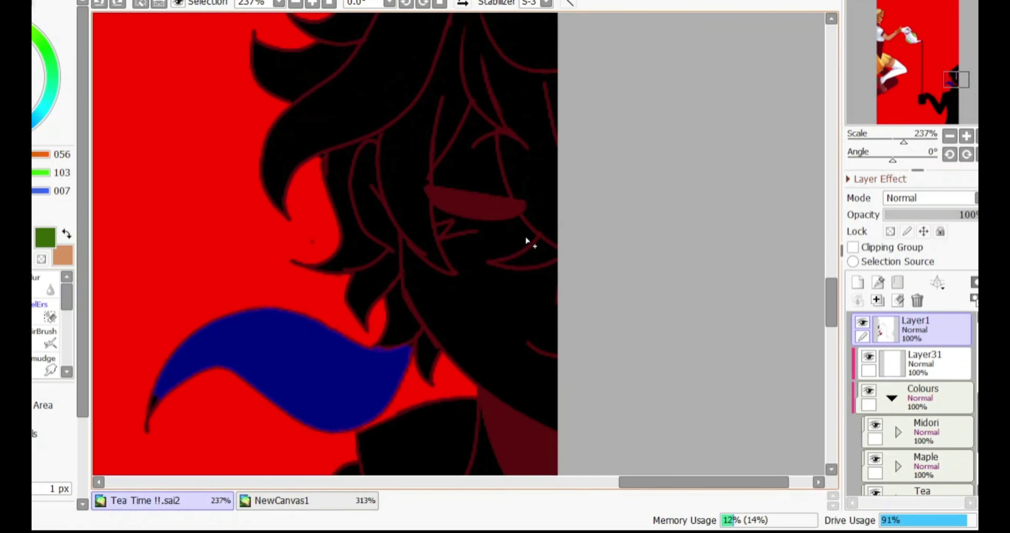
left_click(428, 262)
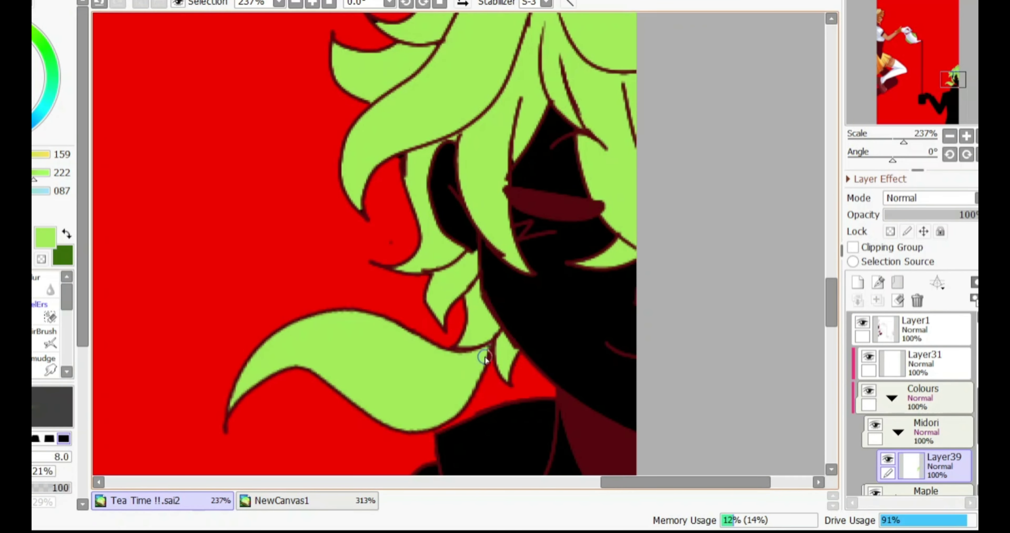
scroll(423, 113, "up", 1)
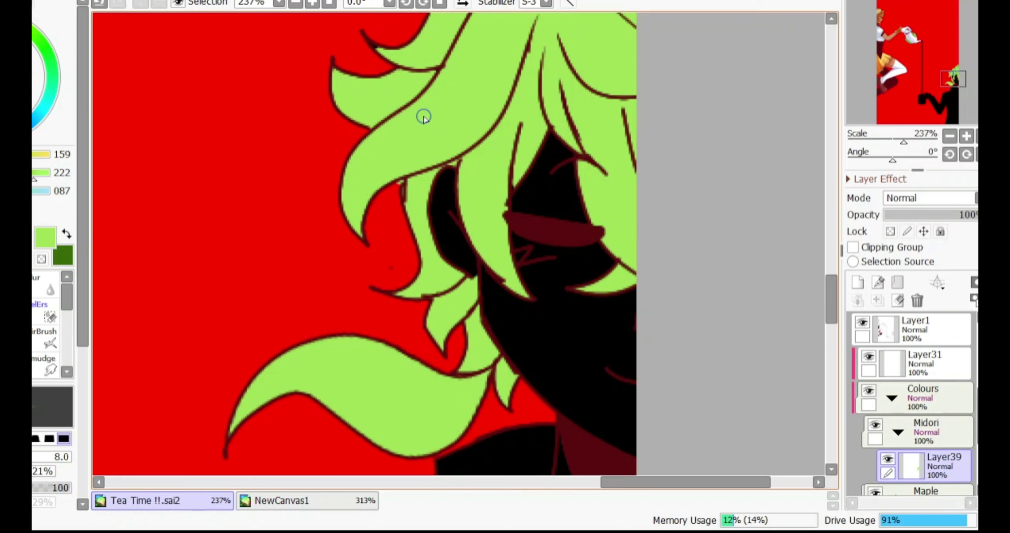
Shade the ponytail and the hair strands around the ear darker green (121, 163, 55) on new clipped Layer40
left_click(857, 282)
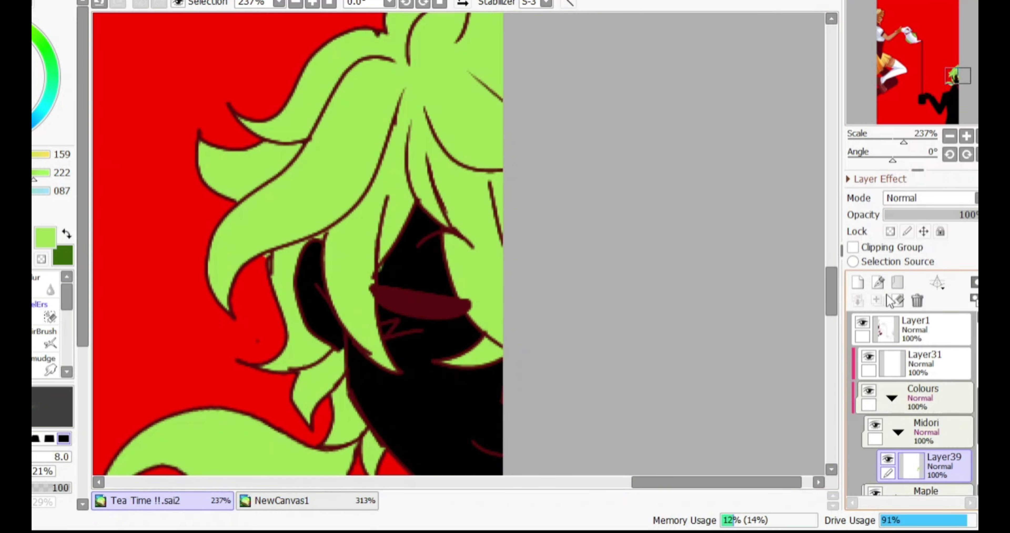
left_click(852, 247)
key("x")
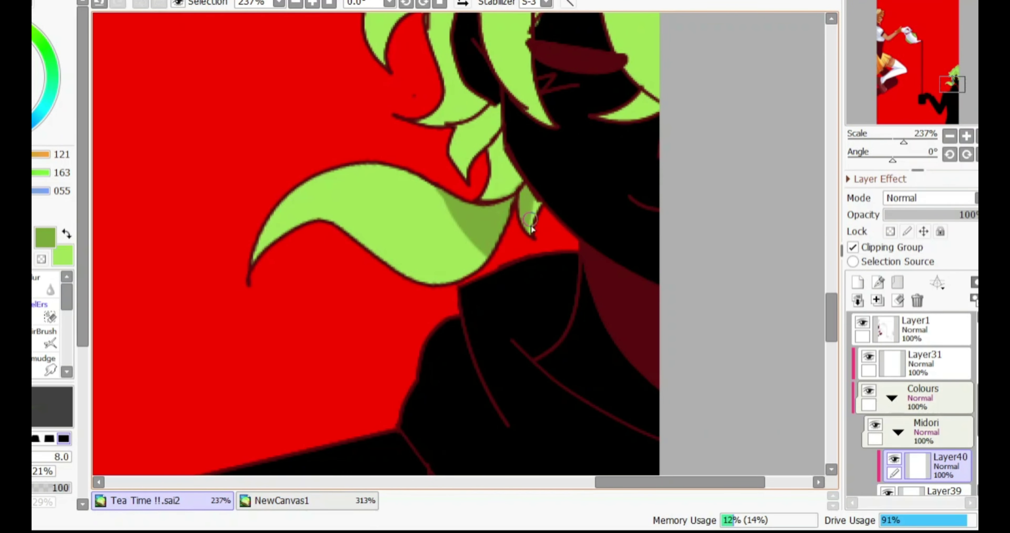
key("ctrl+z")
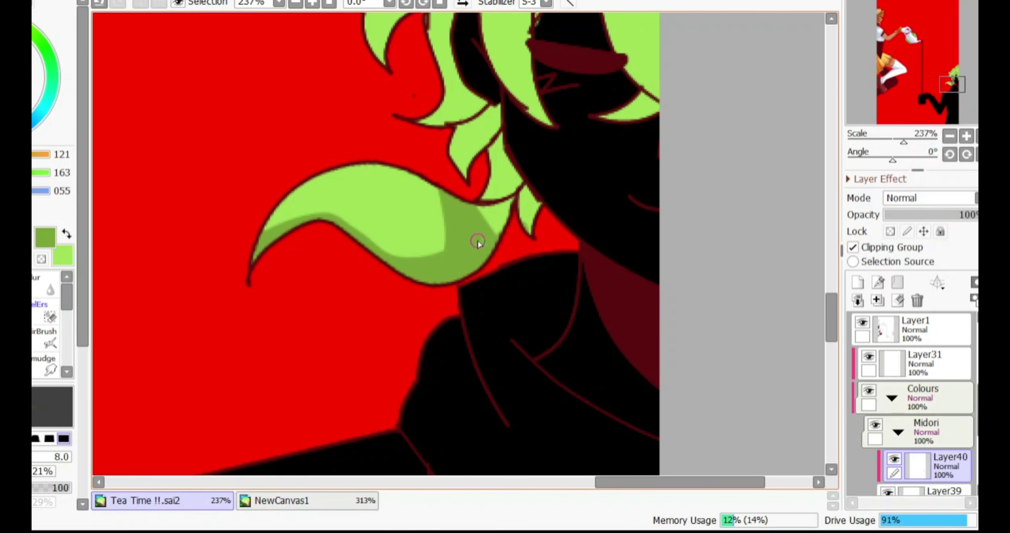
left_click(853, 247)
scroll(466, 235, "up", 4)
key("ctrl+z")
scroll(467, 322, "up", 3)
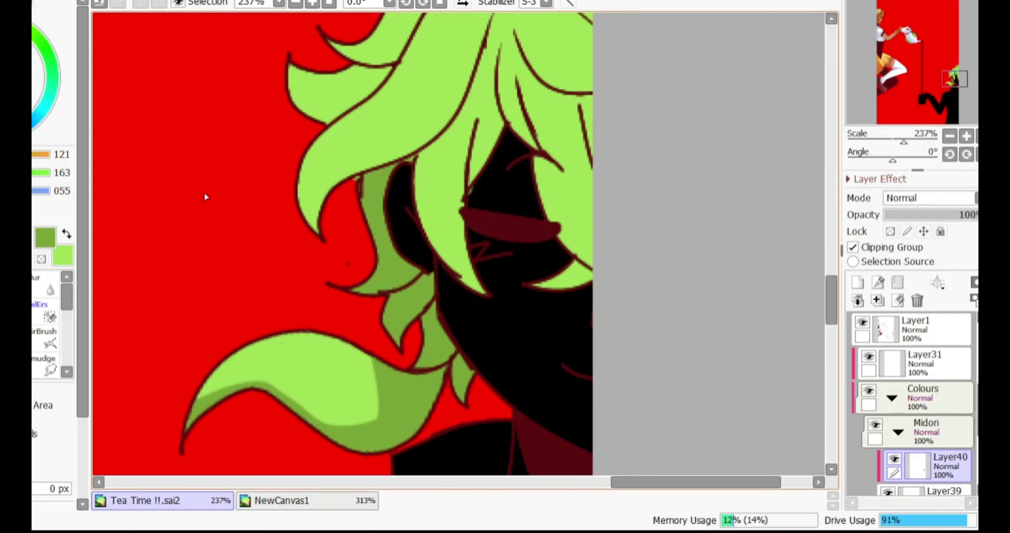
Shade the front strands and fringe around the face with the darker green, erasing the excess
key("b")
mouse_move(486, 61)
left_mouse_down()
mouse_move(458, 156)
mouse_move(439, 178)
left_mouse_up()
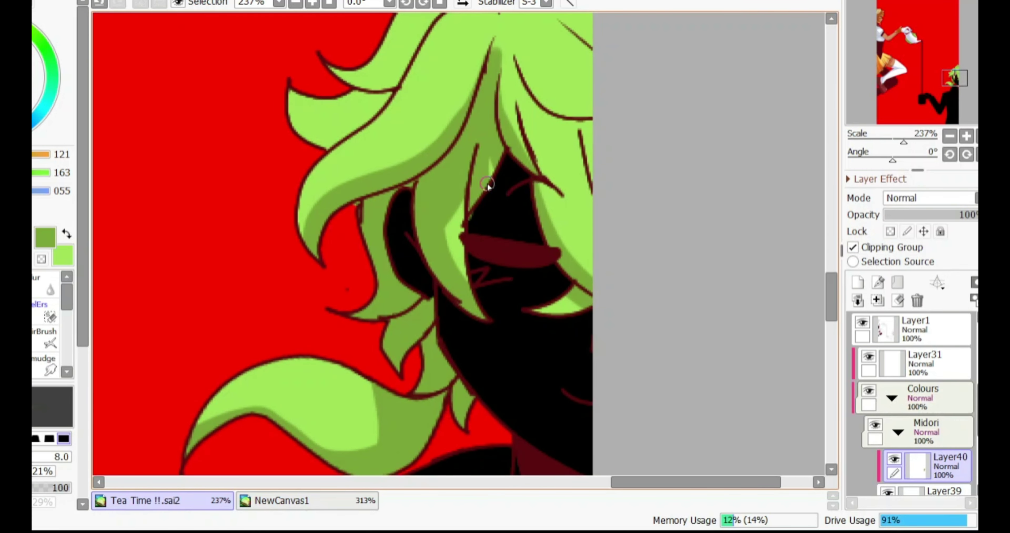
key("e")
scroll(519, 164, "up", 3)
key("b")
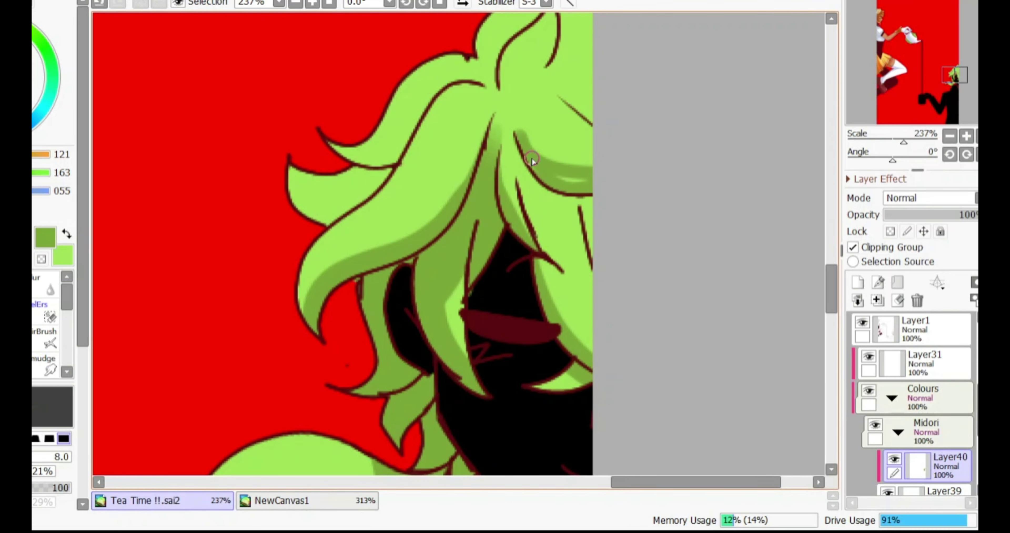
Shade the side locks, crown tufts and parting of the green hair with the same darker green
scroll(524, 131, "up", 2)
scroll(523, 132, "left", 3)
key("b")
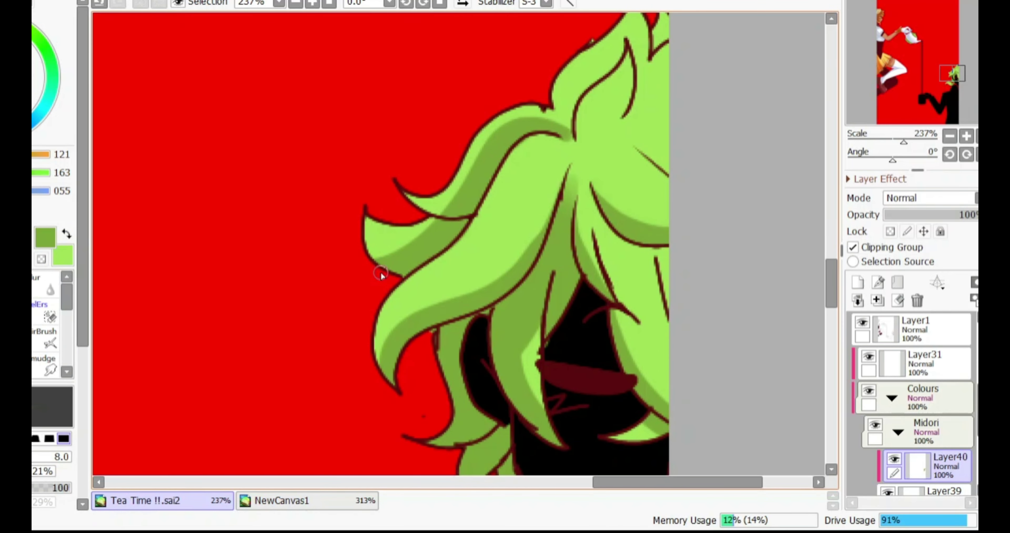
scroll(605, 77, "up", 2)
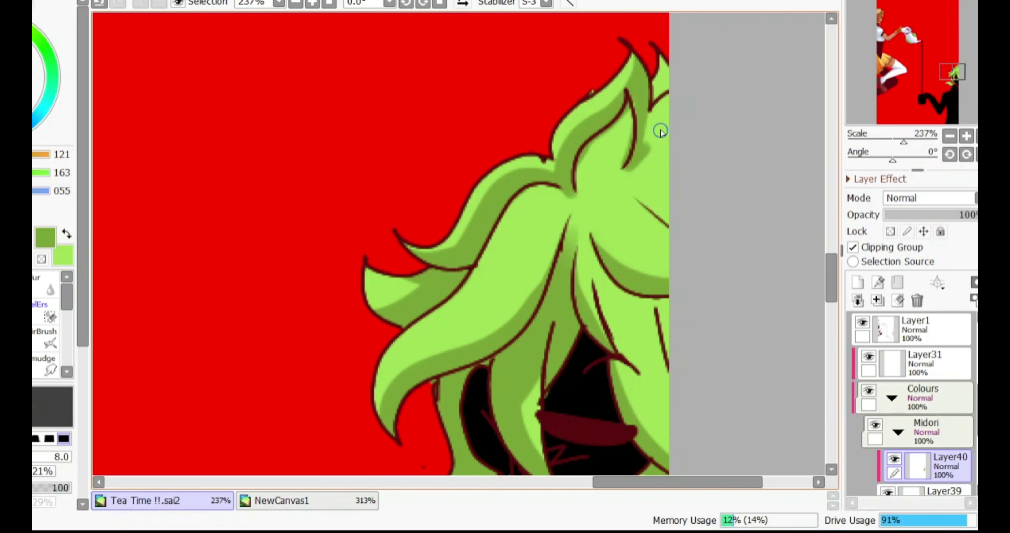
left_click_drag(635, 122, 613, 172)
key("e")
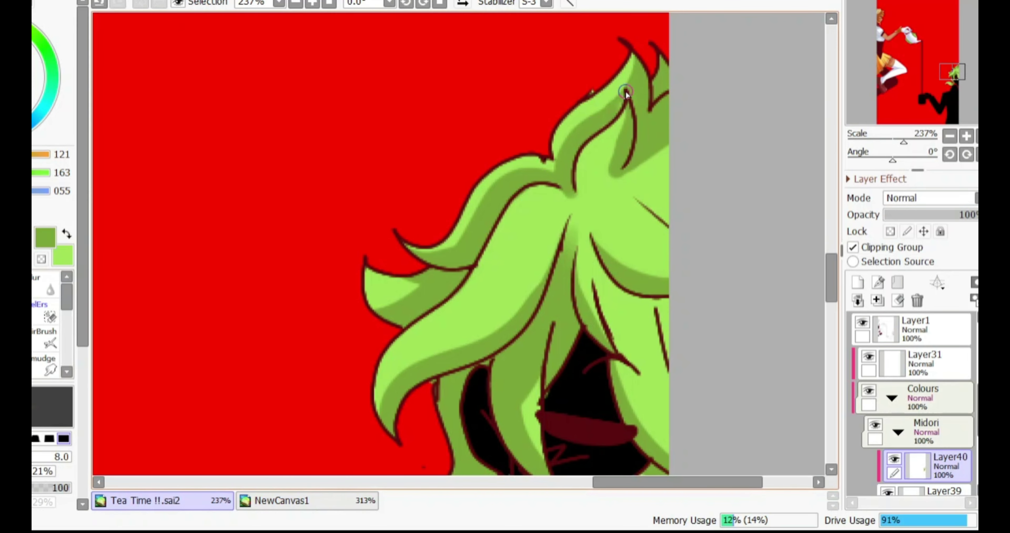
key("b")
scroll(698, 218, "down", 2)
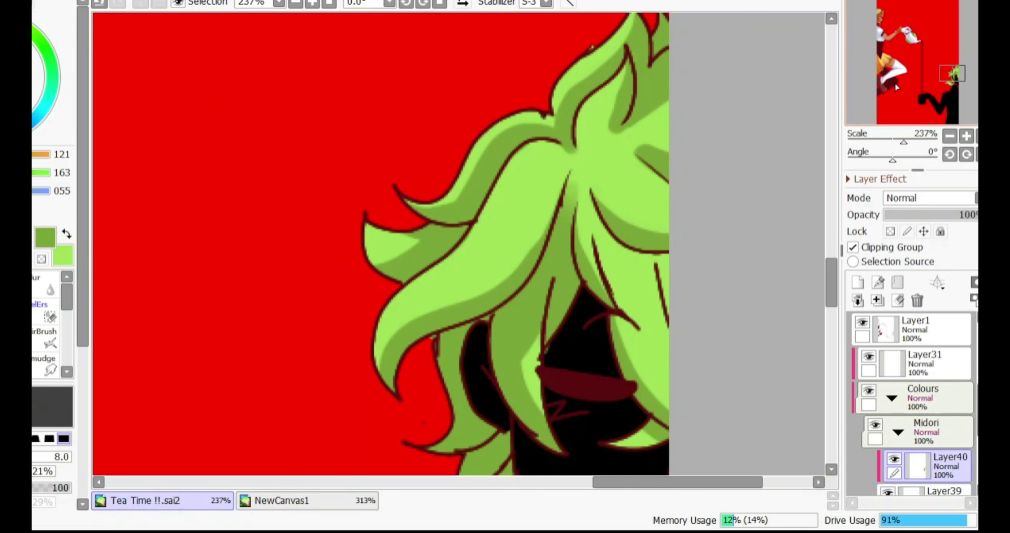
Brighten the crown of the green hair with a soft glow on new clipped Layer41 in Overlay mode
left_click(858, 282)
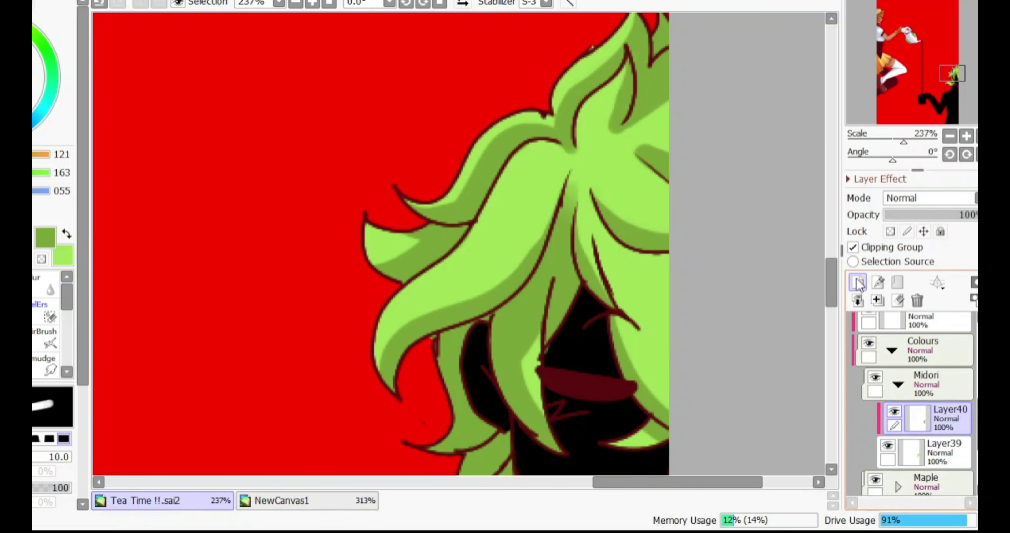
scroll(913, 197, "down", 3)
mouse_move(481, 61)
left_mouse_down()
mouse_move(588, 102)
mouse_move(607, 78)
left_mouse_up()
key("ctrl+z")
Recolour the inner lines of the green hair dark green (64, 102, 23) on new Layer42, clipped to the line art
scroll(381, 250, "down", 3)
key("ctrl+z")
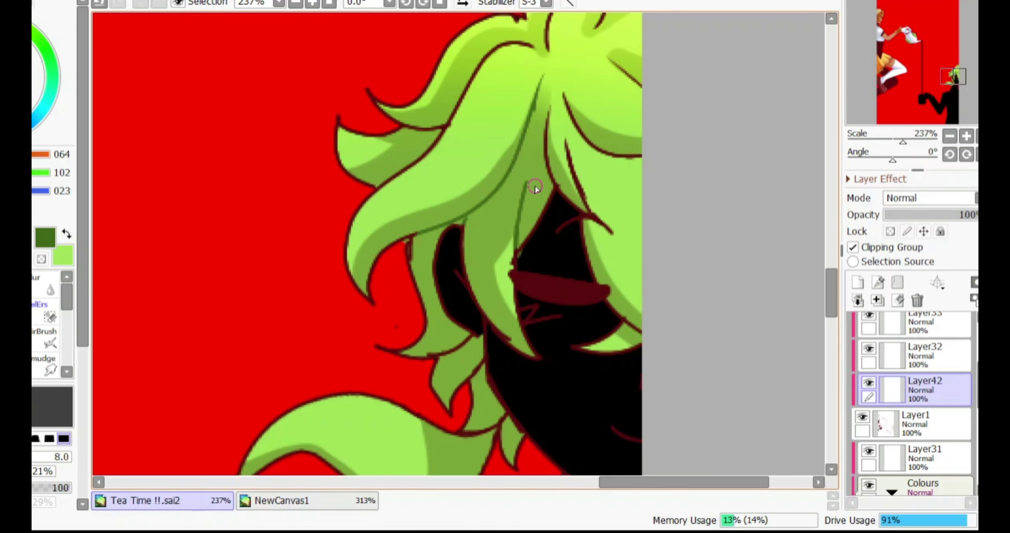
scroll(412, 189, "up", 2)
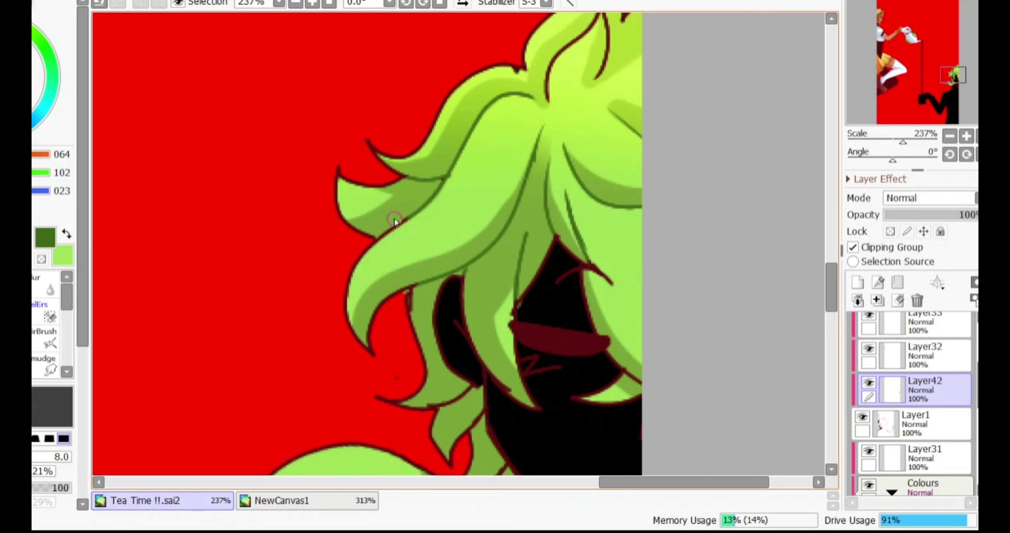
scroll(550, 156, "up", 2)
scroll(584, 207, "down", 10)
scroll(584, 208, "left", 5)
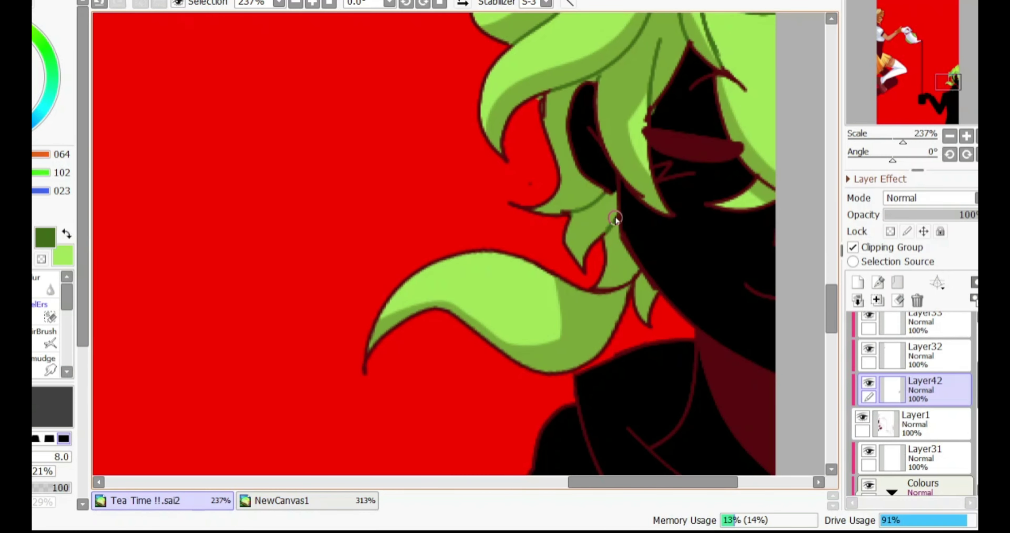
scroll(646, 261, "up", 5)
scroll(646, 261, "right", 3)
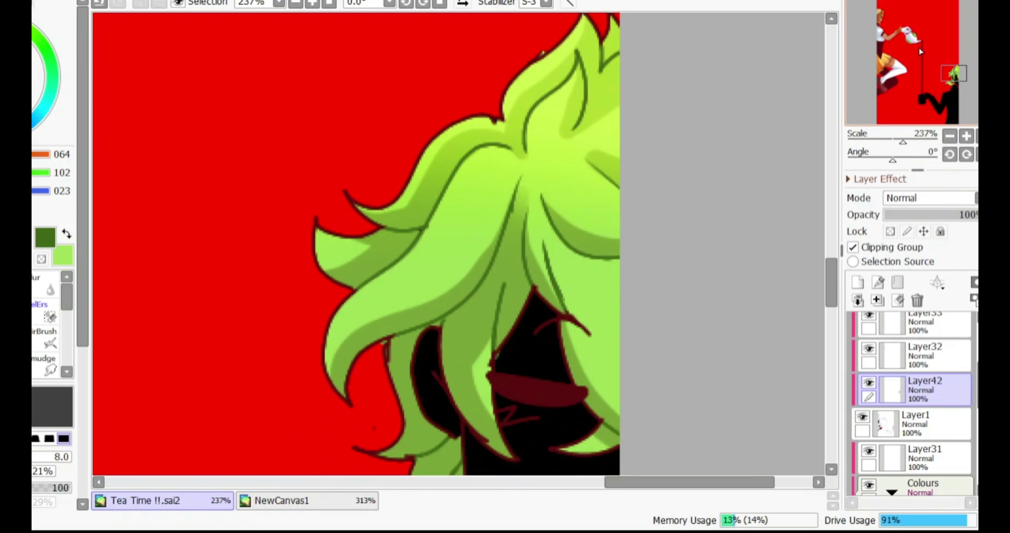
Try to tint the recoloured hair lines with extra gradient layers, one in Screen mode at 41% opacity, and undo the attempt
left_click(949, 374)
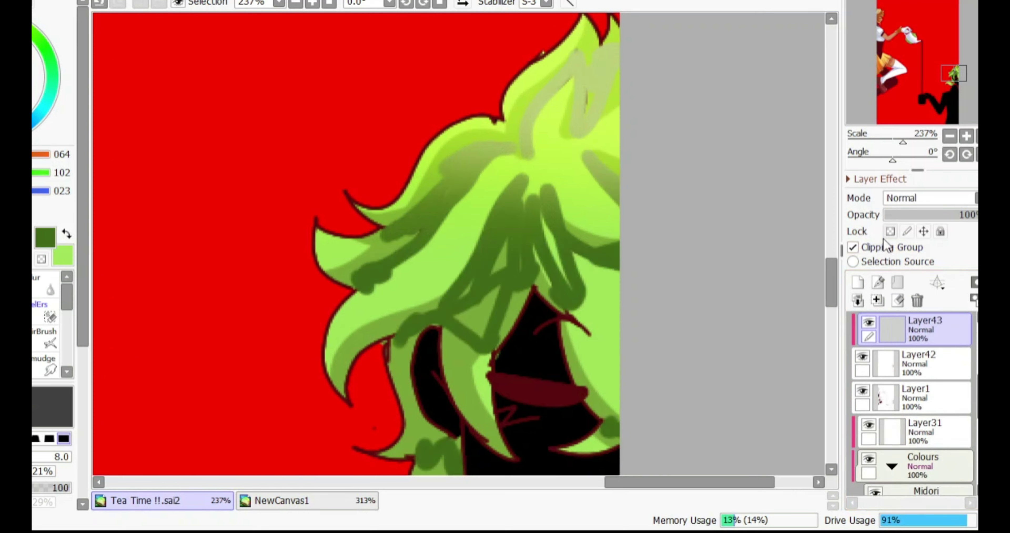
scroll(924, 189, "down", 5)
scroll(924, 189, "up", 5)
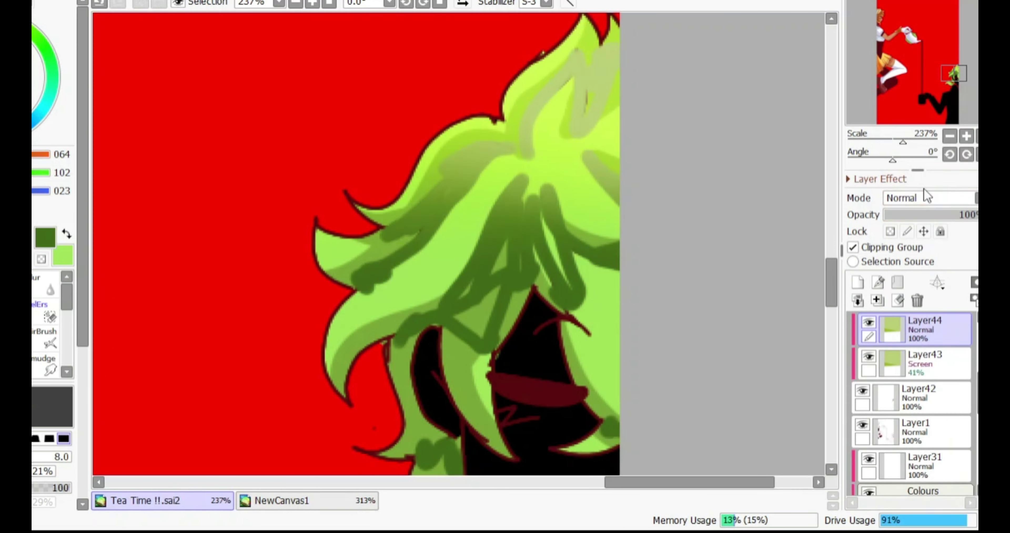
key("ctrl+z")
key("ctrl+z")
key("ctrl+z")
key("ctrl+z")
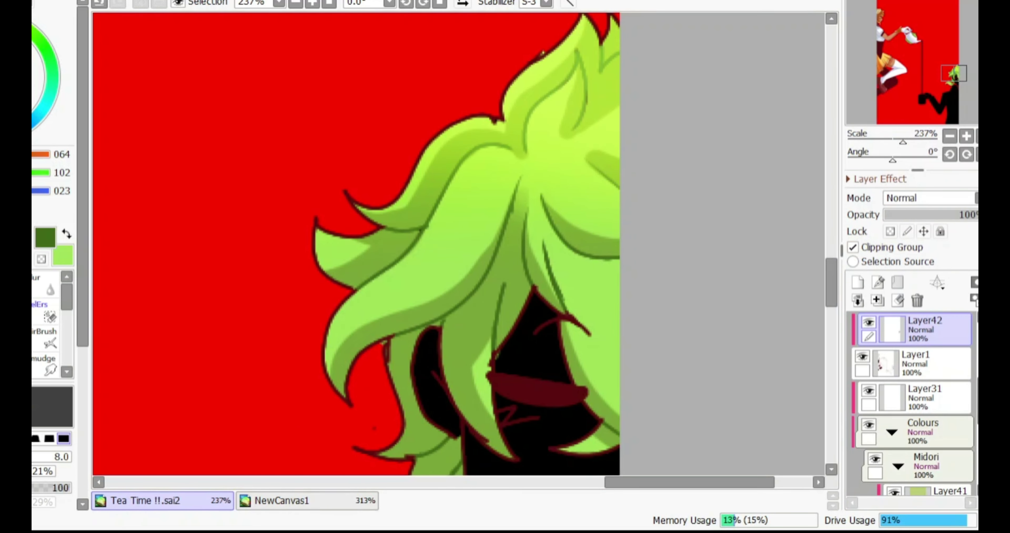
key("ctrl+z")
key("ctrl+z")
key("ctrl+z")
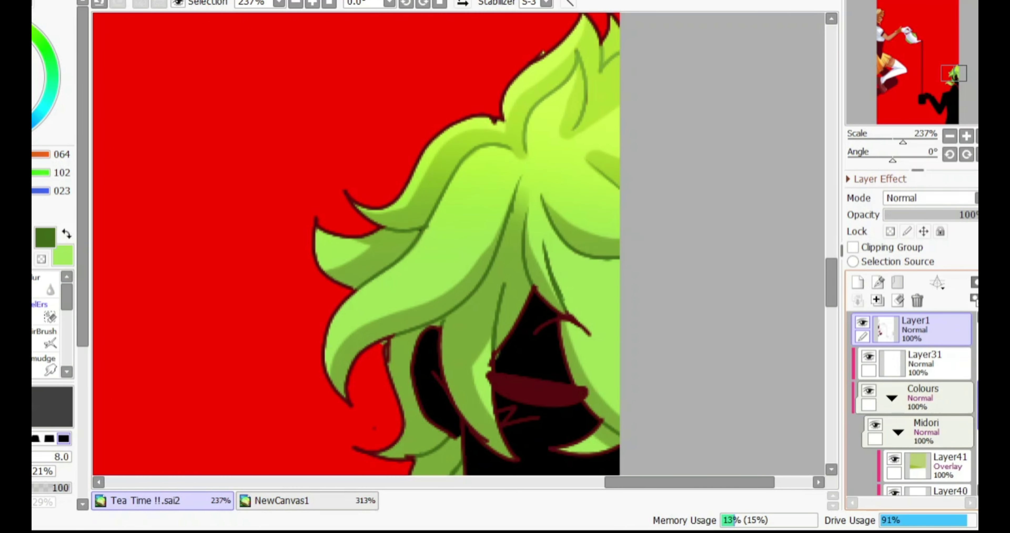
key("ctrl+y")
key("ctrl+z")
Select the face, ear and neck of the green-haired character and fill the skin peach (252, 213, 175) on new Layer42 in the Midori group
left_click(617, 309)
left_click_drag(617, 309, 607, 132)
key("ctrl+z")
key("ctrl+z")
key("ctrl+z")
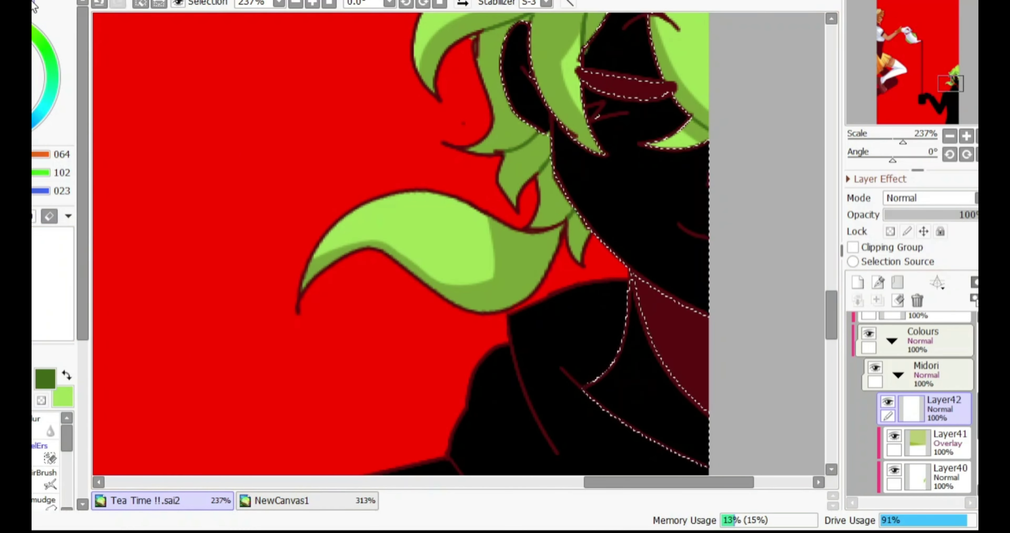
key("ctrl+y")
key("ctrl+y")
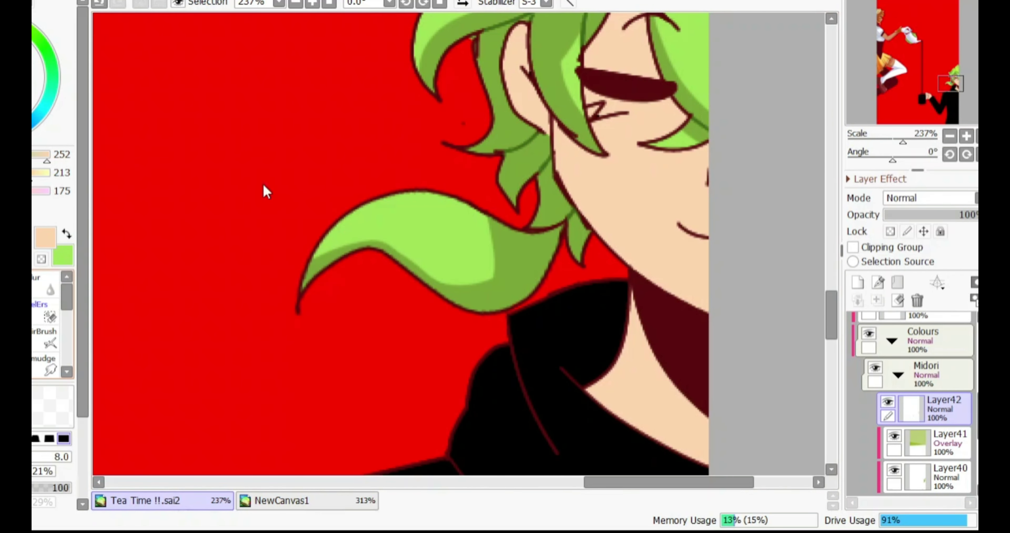
Airbrush a soft pink blush (247, 181, 155) onto the hand and face on new Layer43, clipped to the skin in Multiply mode
key("ctrl+y")
key("ctrl+y")
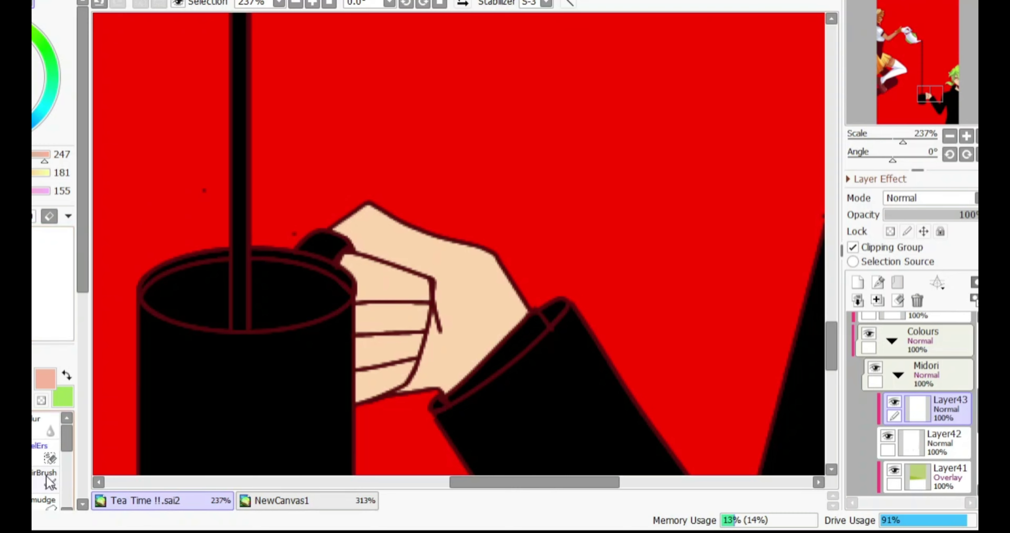
left_click(47, 483)
left_click_drag(451, 180, 406, 293)
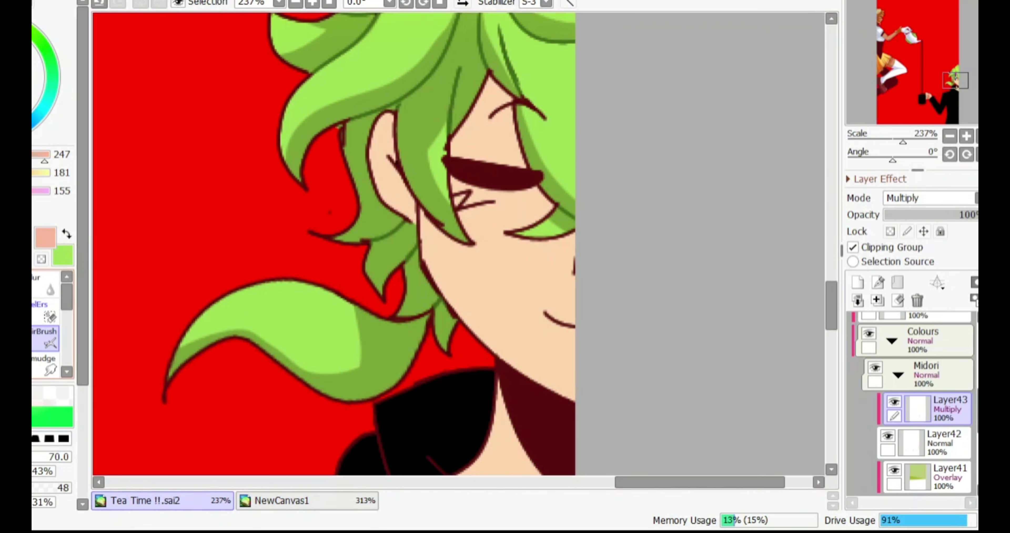
key("b")
left_click_drag(387, 118, 375, 158)
left_click_drag(461, 222, 494, 204)
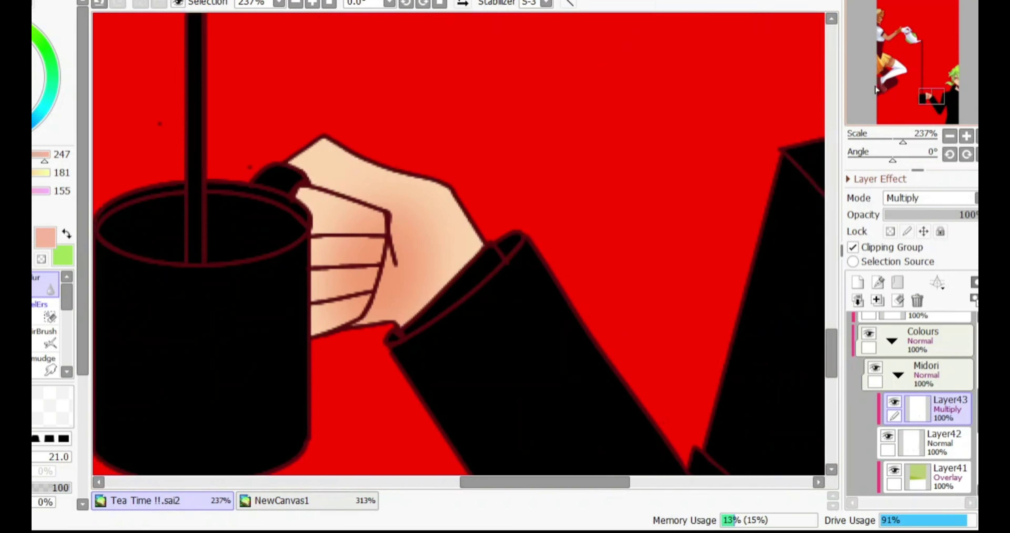
Erase the blush from the back of the hand, keeping the tint on the fingers
key("e")
mouse_move(455, 241)
left_mouse_down()
mouse_move(456, 191)
mouse_move(405, 172)
left_mouse_up()
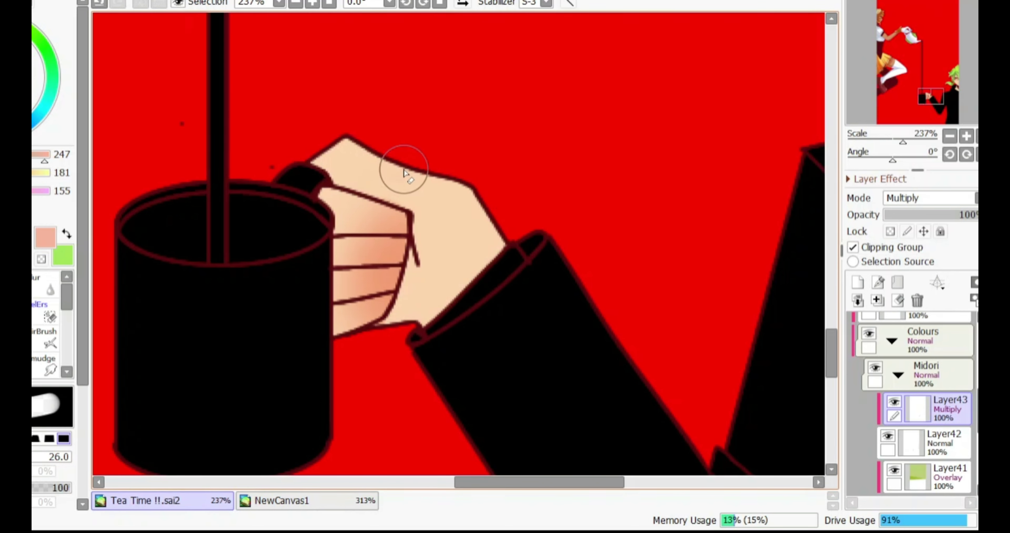
scroll(400, 172, "left", 1)
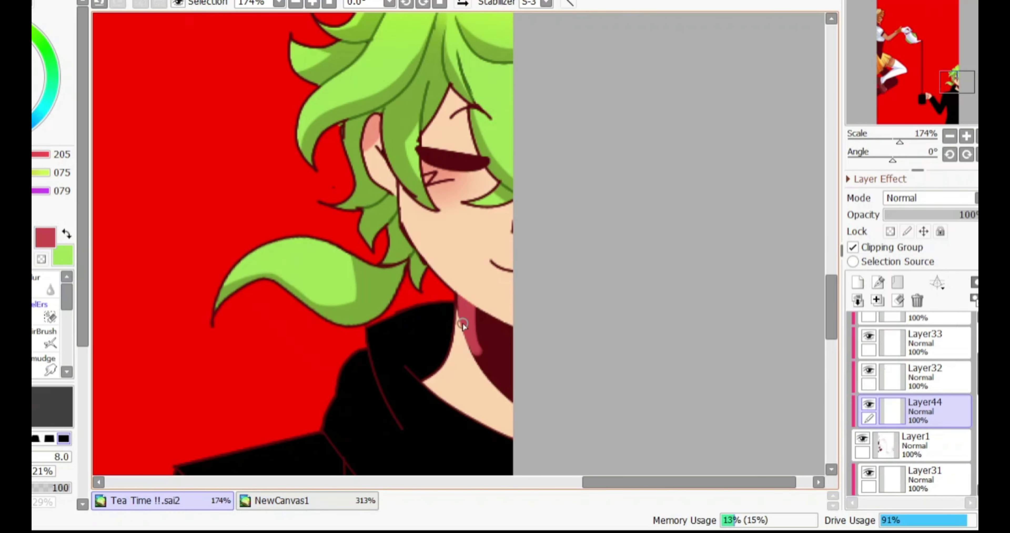
Recolour the neck shadow, smile and inner face lines red (205, 75, 79) on Layer44, clipped to the line art
left_click_drag(463, 325, 482, 337)
scroll(460, 252, "up", 3)
key("bracketleft")
key("bracketleft")
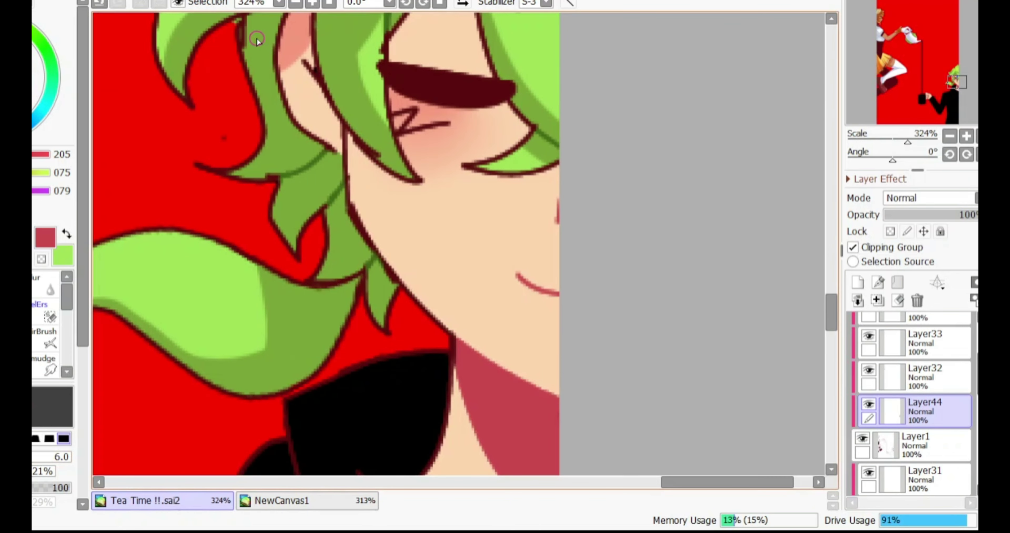
scroll(188, 184, "up", 5)
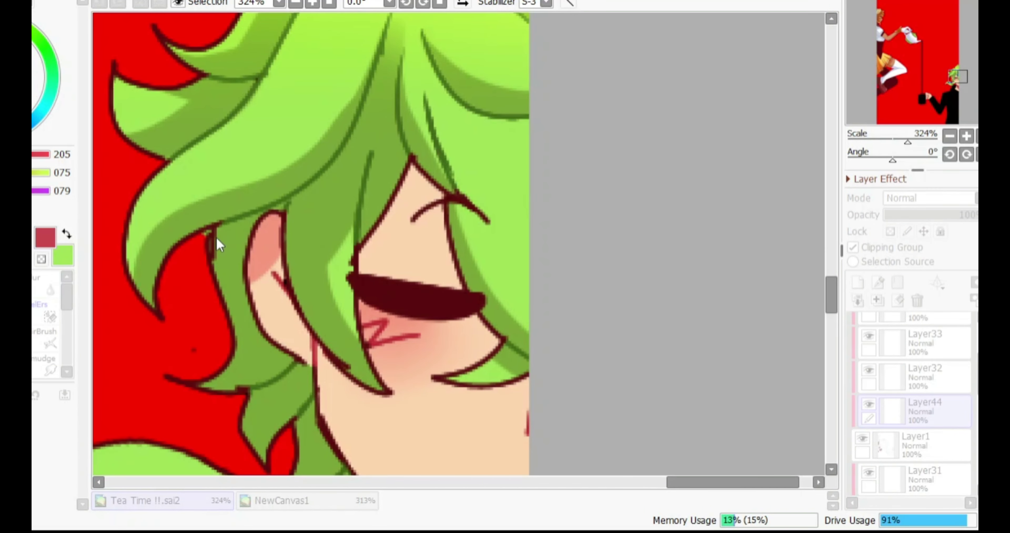
Redraw the eyebrow on the Layer1 line art as a short dark red arch ending at the fringe
mouse_move(505, 197)
left_mouse_down()
mouse_move(459, 243)
mouse_move(414, 215)
left_mouse_up()
mouse_move(477, 237)
left_mouse_down()
mouse_move(418, 247)
mouse_move(461, 225)
left_mouse_up()
key("n")
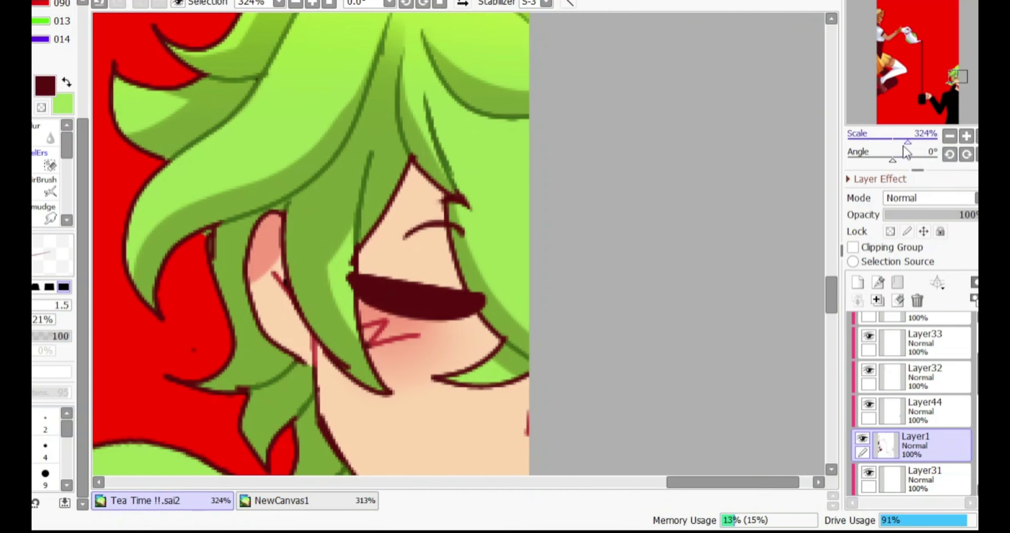
left_click_drag(908, 141, 915, 141)
left_click_drag(366, 240, 437, 224)
left_click_drag(364, 241, 441, 225)
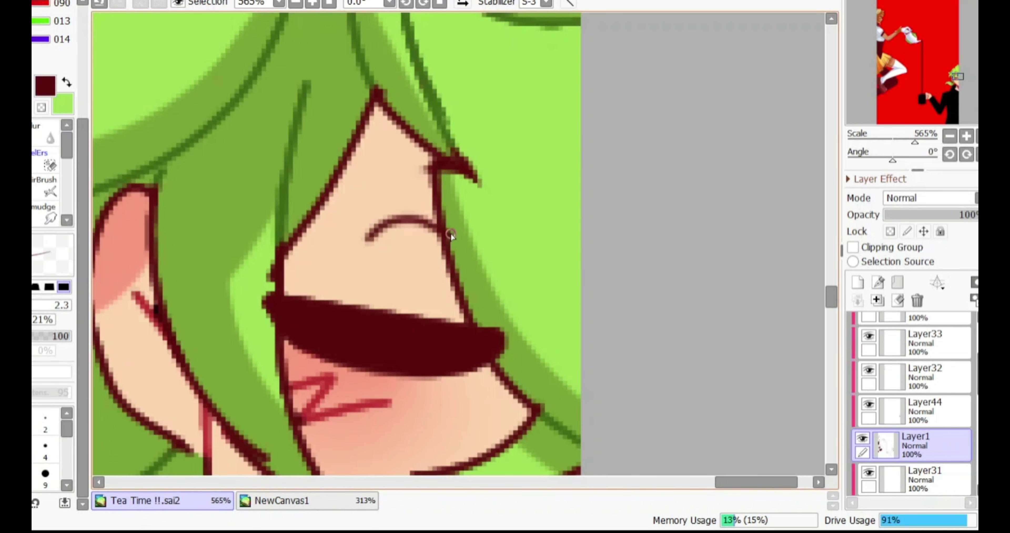
scroll(383, 207, "down", 6)
scroll(967, 450, "down", 5)
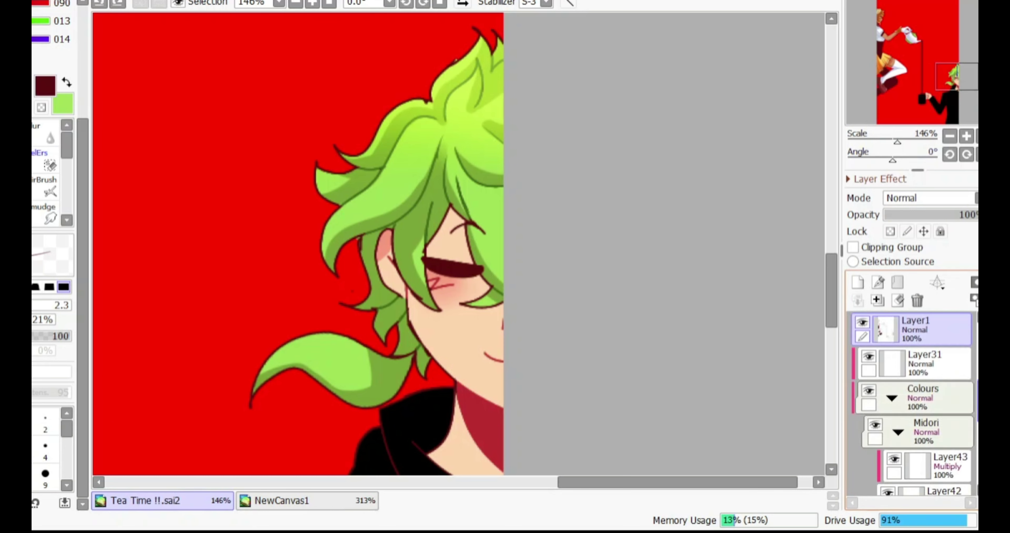
Recolour the black base silhouette purple (90, 13, 156) with new Layer45, clipped to Layer3
scroll(967, 450, "down", 3)
left_click(858, 281)
left_click(852, 247)
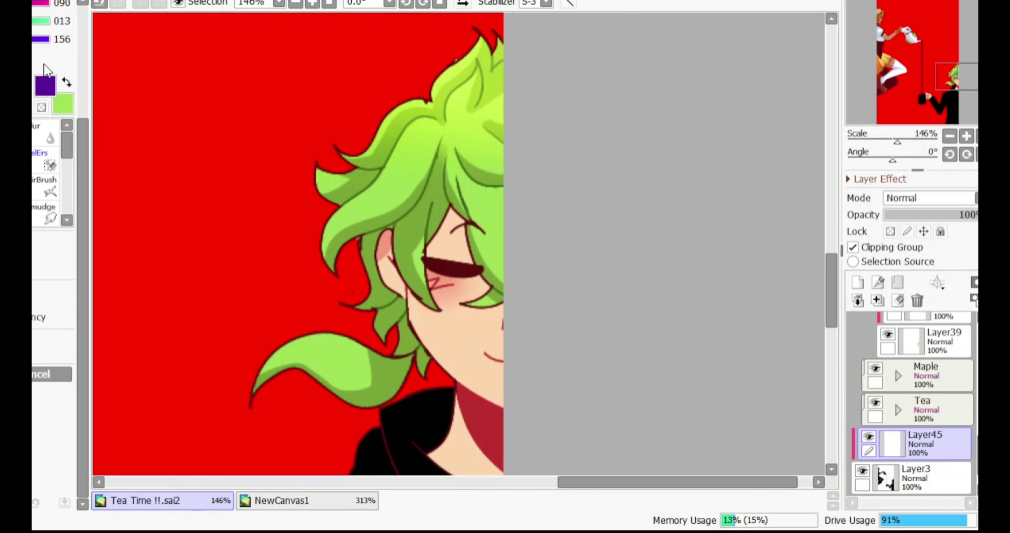
left_click(802, 90)
scroll(801, 90, "down", 5)
scroll(931, 394, "up", 10)
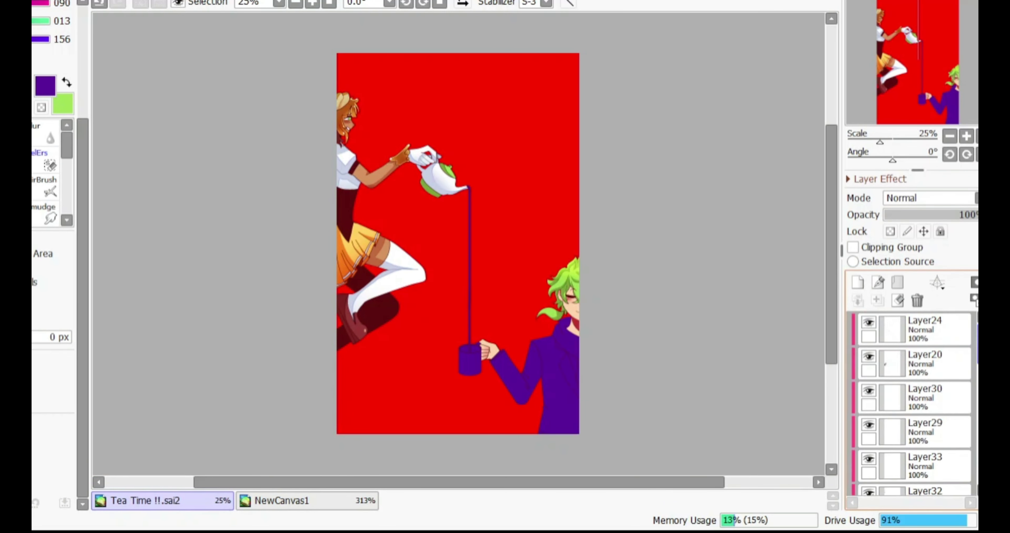
Select the jacket and fill it dark purple (54, 39, 67) on new Layer45 in the Midori group
scroll(525, 341, "up", 3)
scroll(597, 372, "down", 3)
scroll(909, 404, "down", 3)
left_click(943, 431)
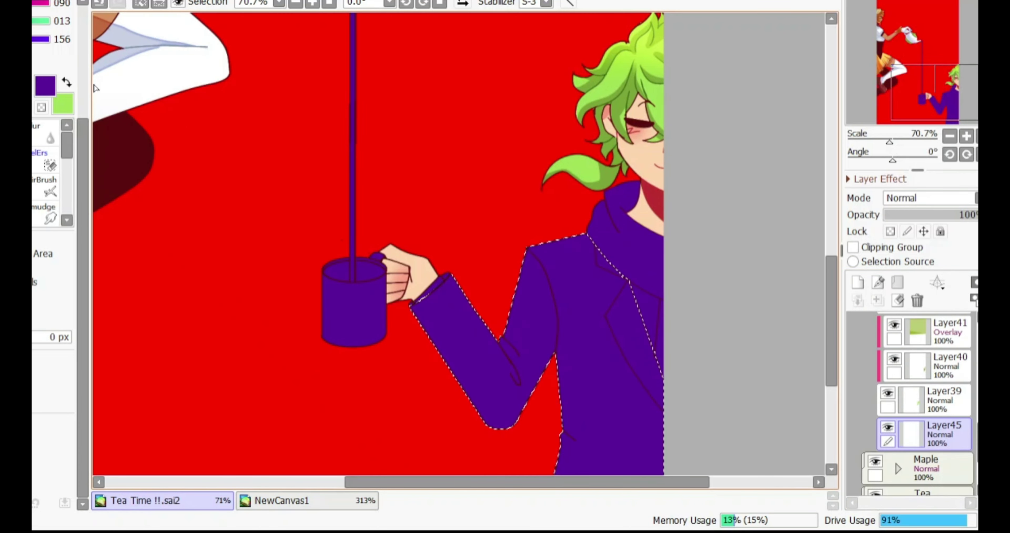
key("ctrl+d")
key("ctrl+u")
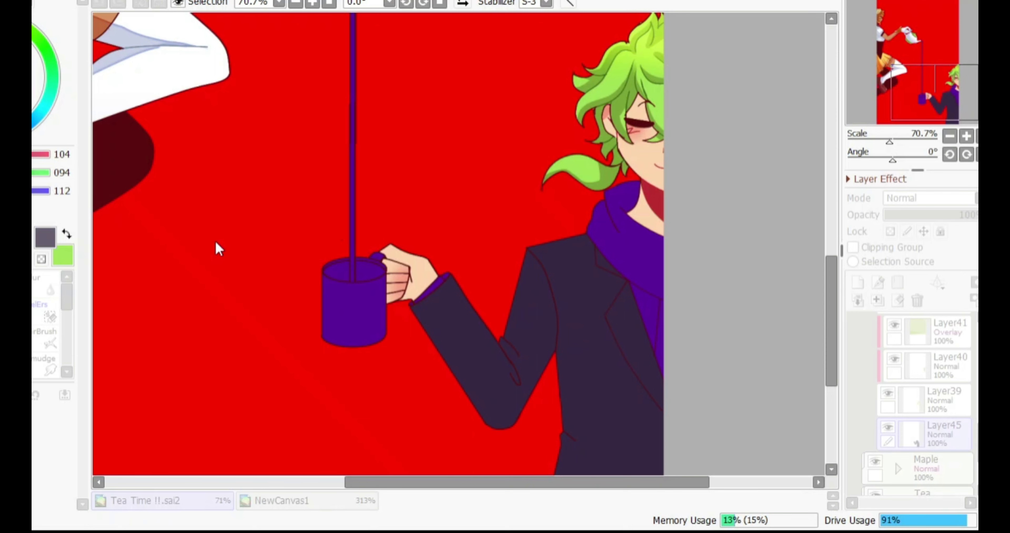
Set Layer46, clipped to the jacket, to Multiply and start shading the sleeve cuff with grey-purple (104, 94, 112)
scroll(527, 371, "up", 3)
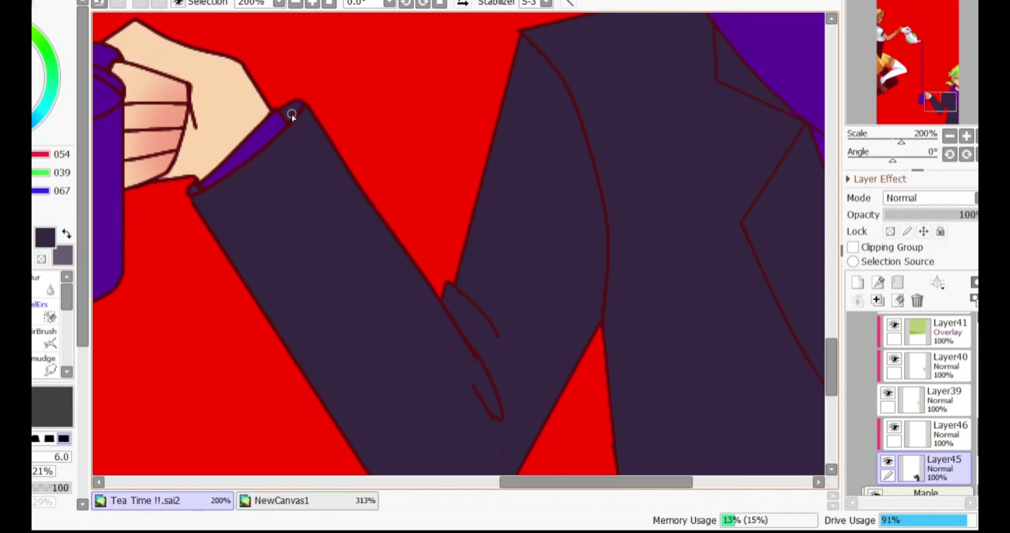
left_click(945, 433)
left_click(943, 199)
left_click(897, 300)
key("x")
left_click_drag(491, 415, 429, 274)
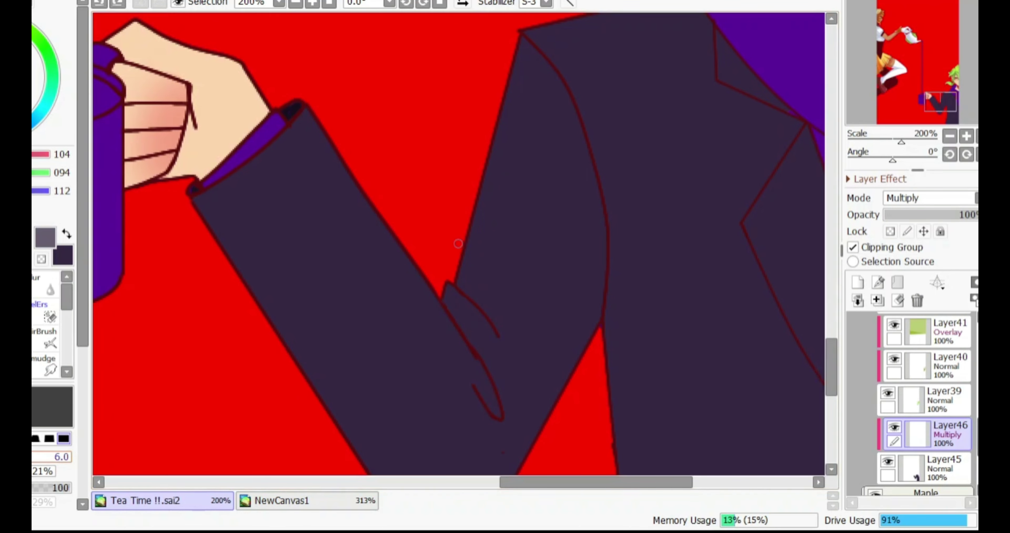
Paint a dark shadow along the underside of the forearm and around the elbow, undoing strokes that miss
key("]")
key("]")
key("]")
scroll(423, 280, "down", 2)
mouse_move(220, 106)
left_mouse_down()
mouse_move(349, 303)
mouse_move(494, 464)
left_mouse_up()
key("ctrl+z")
left_click_drag(365, 361, 472, 454)
mouse_move(392, 372)
left_mouse_down()
mouse_move(220, 94)
mouse_move(492, 456)
left_mouse_up()
key("ctrl+z")
left_click_drag(290, 228, 486, 442)
left_click_drag(377, 404, 477, 466)
Smooth the elbow shadow's edge and extend the shadow up the underside of the upper arm to the sleeve seam
key("]")
key("]")
key("]")
key("e")
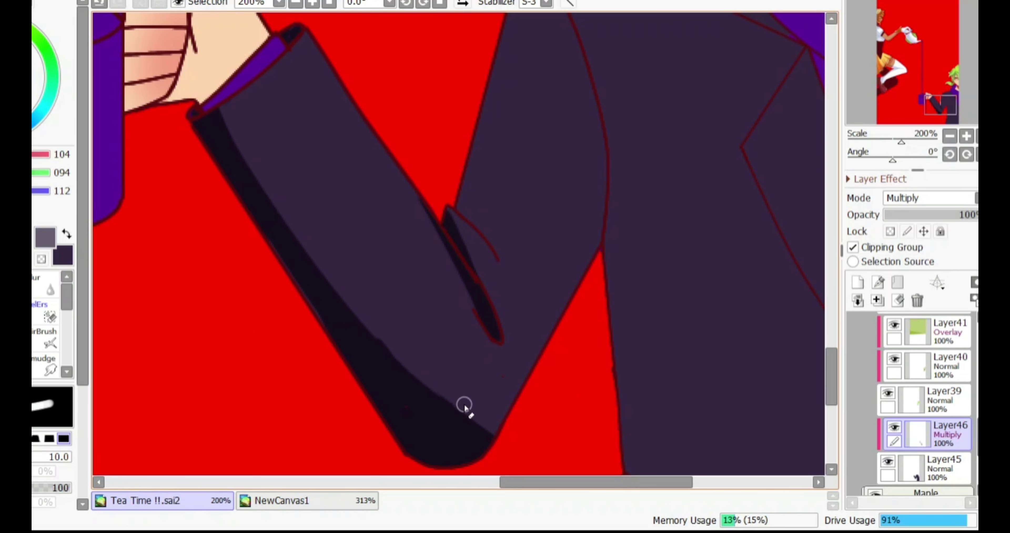
left_click_drag(406, 376, 505, 405)
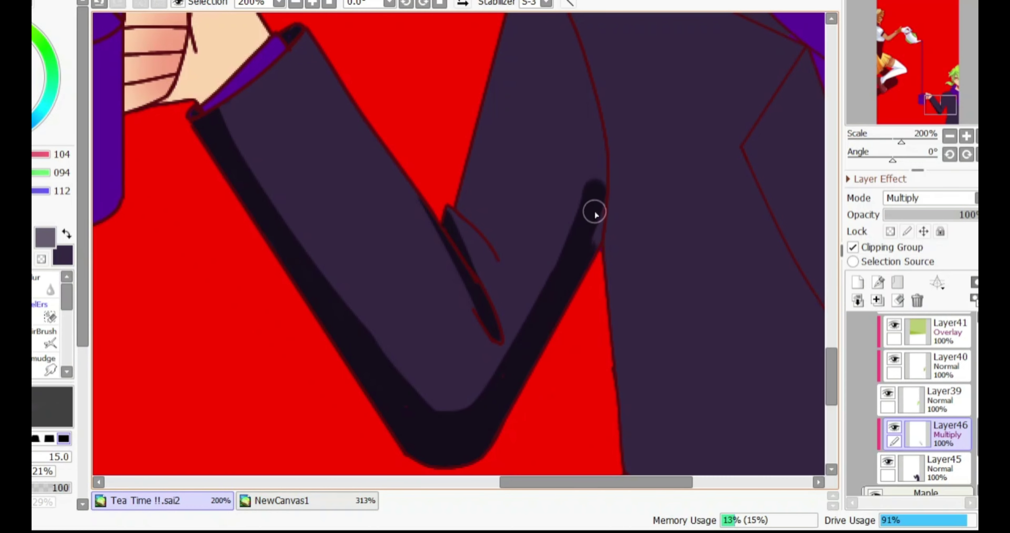
left_click_drag(594, 212, 558, 294)
key("e")
mouse_move(608, 192)
left_mouse_down()
mouse_move(604, 90)
mouse_move(615, 180)
left_mouse_up()
key("b")
Paint tapered shadows along the jacket's lapel edge and collar notch, trimming them with the eraser
left_click_drag(765, 241, 542, 223)
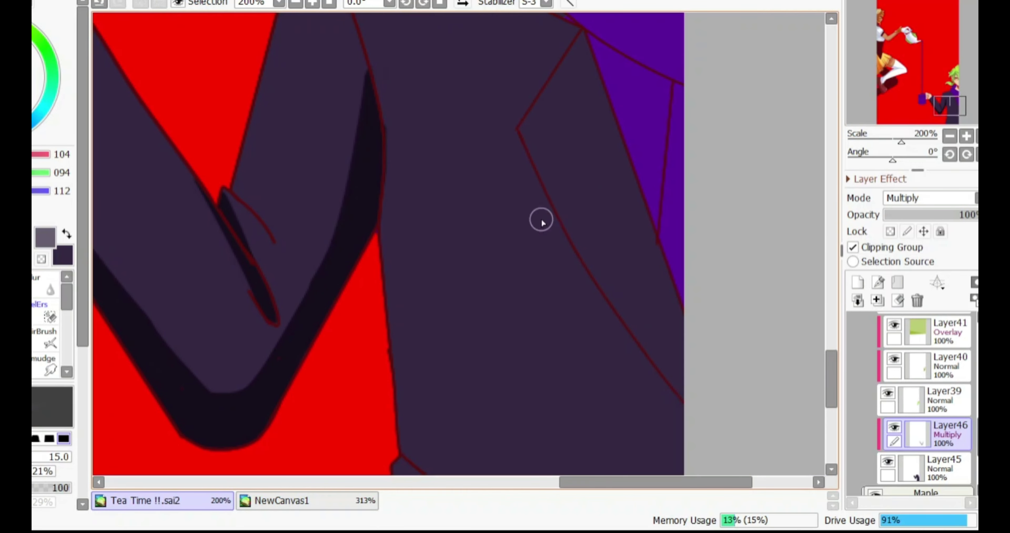
left_click_drag(510, 129, 712, 412)
key("e")
left_click_drag(555, 146, 683, 421)
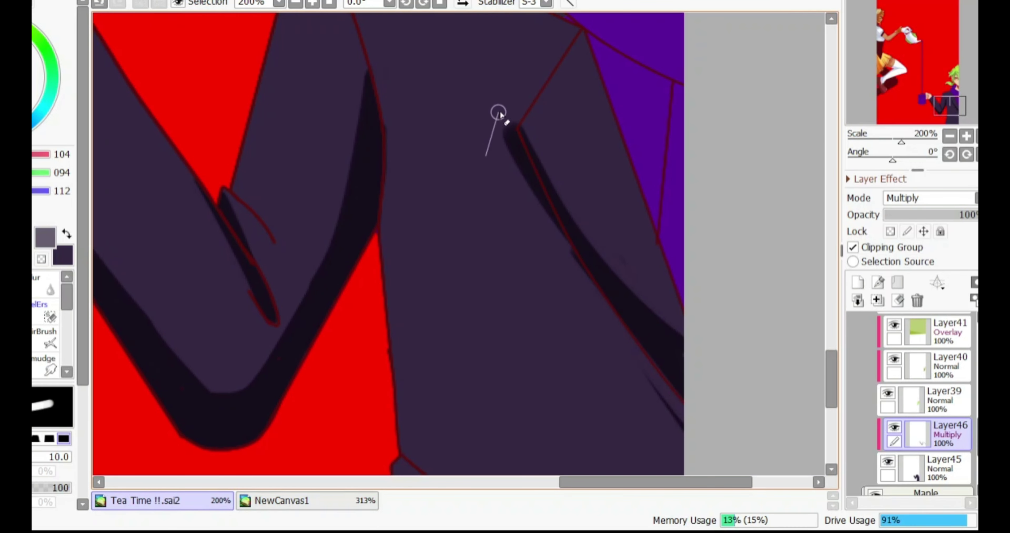
key("b")
scroll(570, 296, "up", 6)
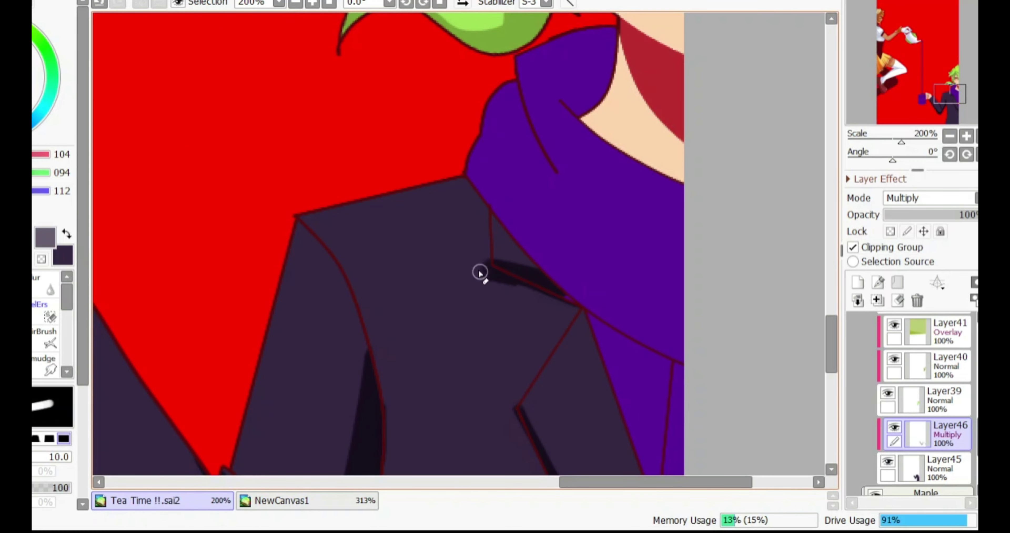
scroll(538, 295, "down", 5)
Darken the bottom of the jacket with a vertical gradient and shade the fold at the waist
key("ctrl+minus")
key("ctrl+minus")
key("ctrl+minus")
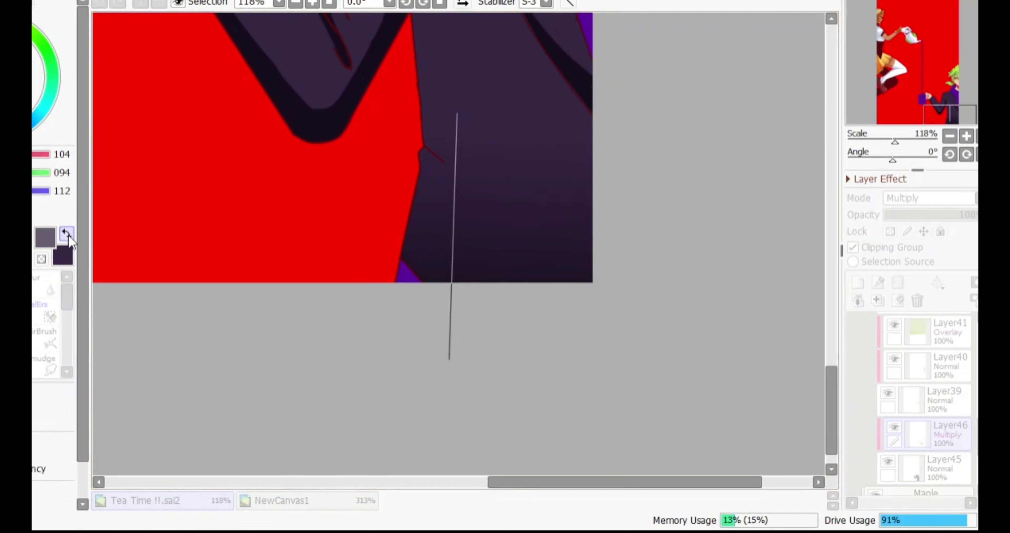
scroll(435, 232, "up", 2)
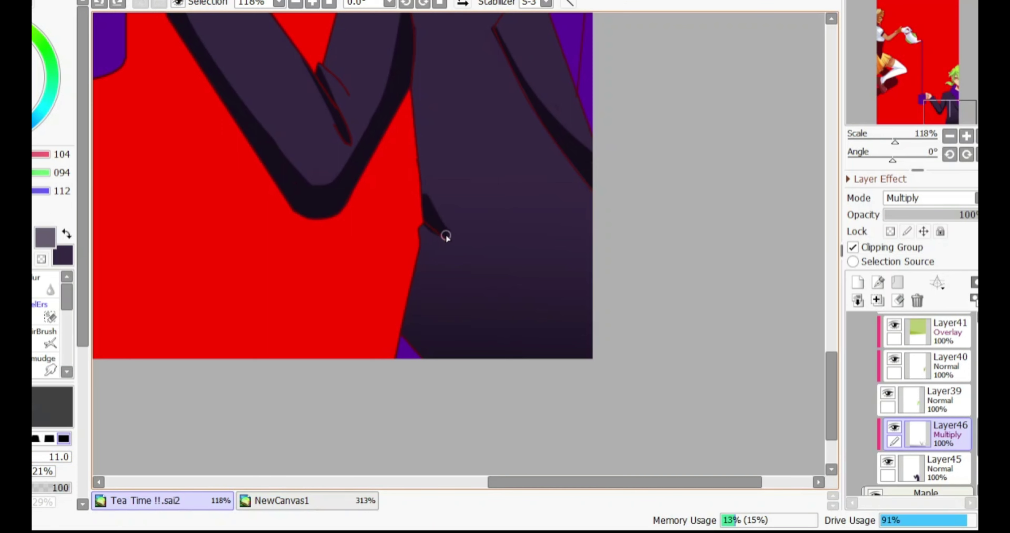
Fill the purple gap at the jacket's lower edge with near-black (22, 14, 29) on new Layer47 beneath Layer45
key("ctrl+shift+n")
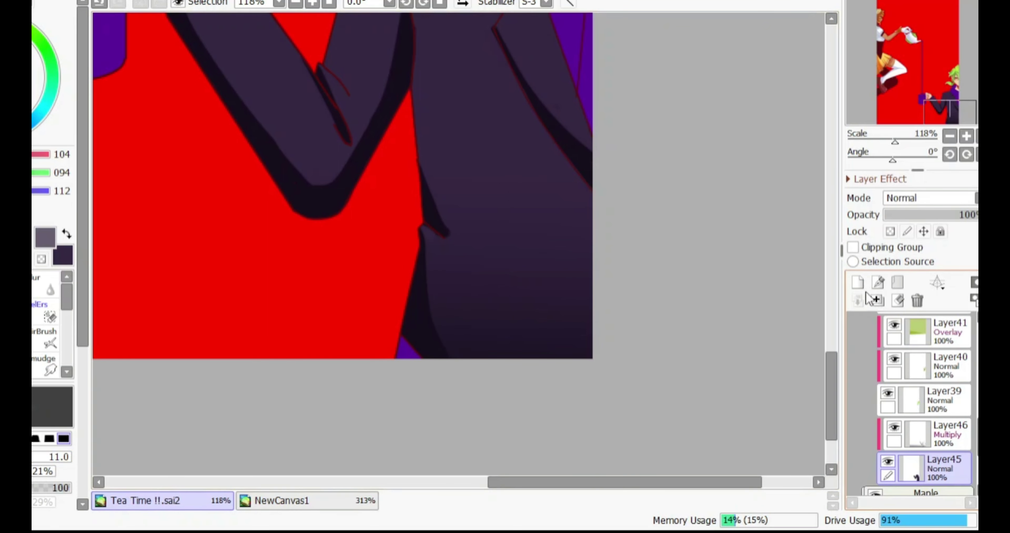
left_click(424, 344, "alt")
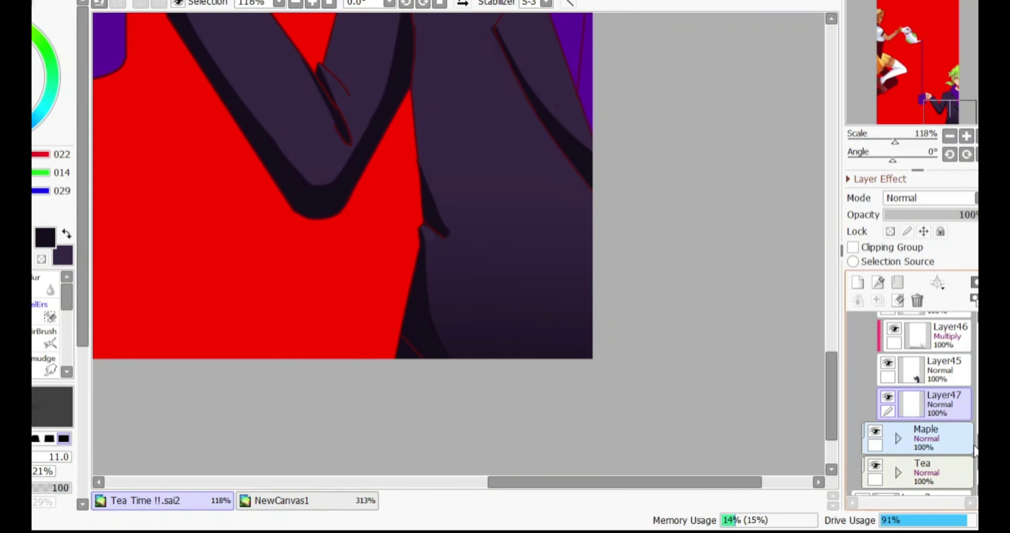
Lighten the colours with a near-black Layer48 in Screen mode above the Midori group, and hide that layer
left_click(857, 282)
left_click_drag(896, 71, 890, 58)
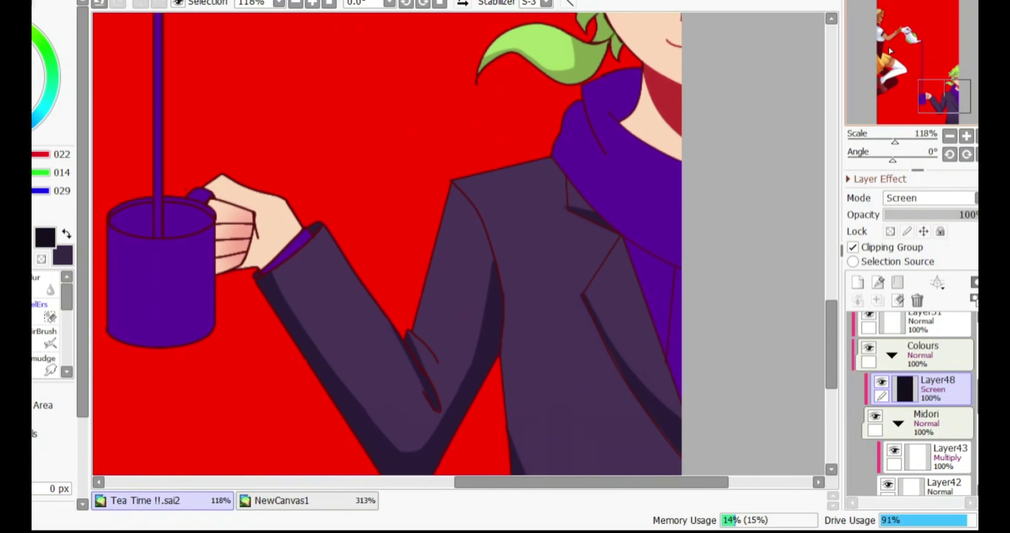
key("ctrl+shift+n")
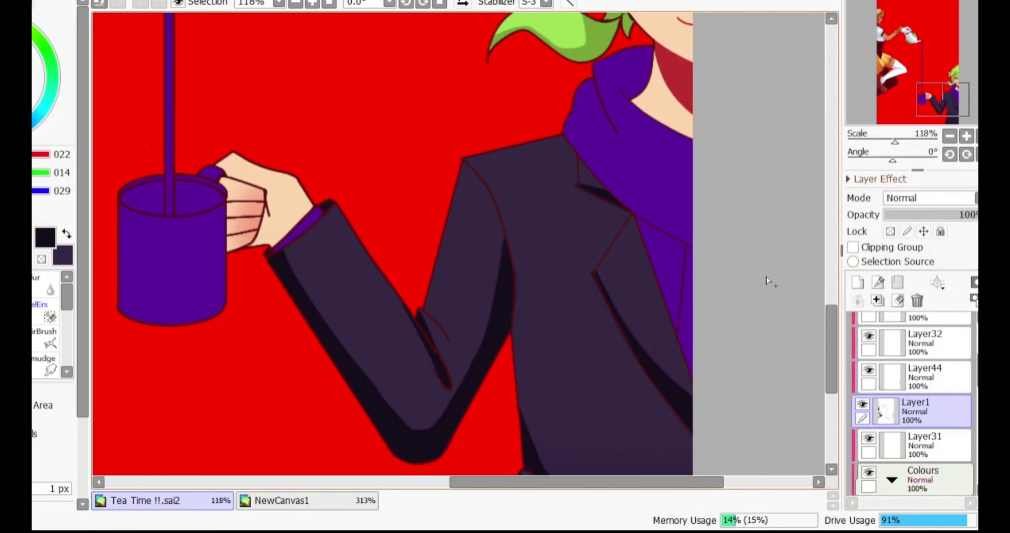
Select the mug, its handle and the shirt parts from the line art and fill them white on new Layer49
scroll(410, 140, "up", 3)
left_click(299, 90)
scroll(885, 89, "up", 2)
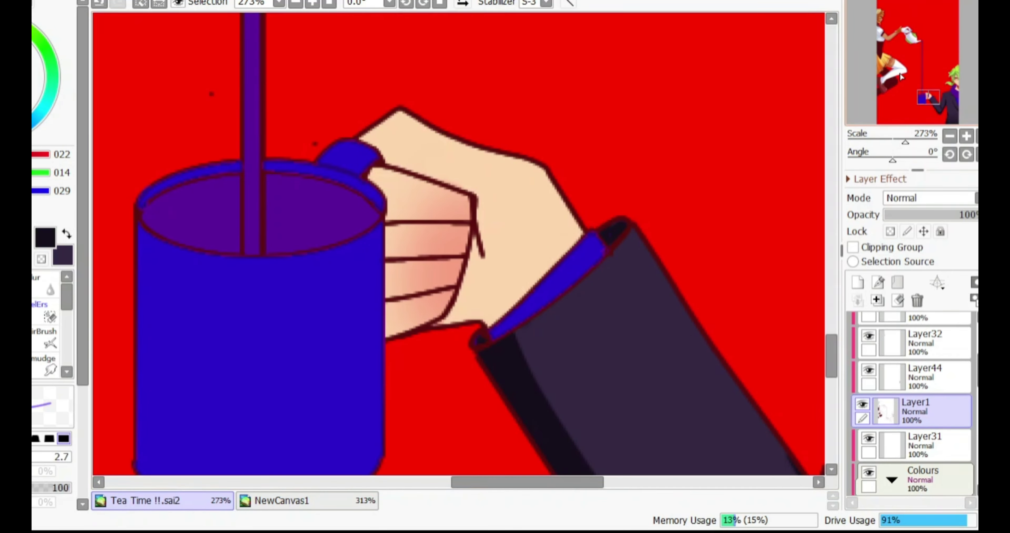
left_click(952, 101)
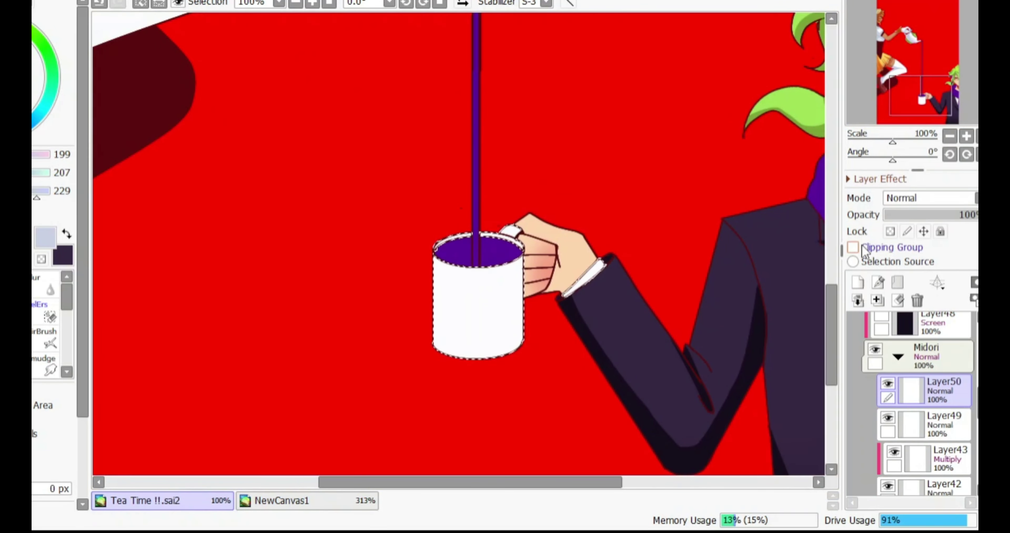
Shade the mug's rim and handle pale blue (199, 207, 229) on clipped Layer50 and give it a Water Fringe effect
left_click(864, 251)
key("ctrl+plus")
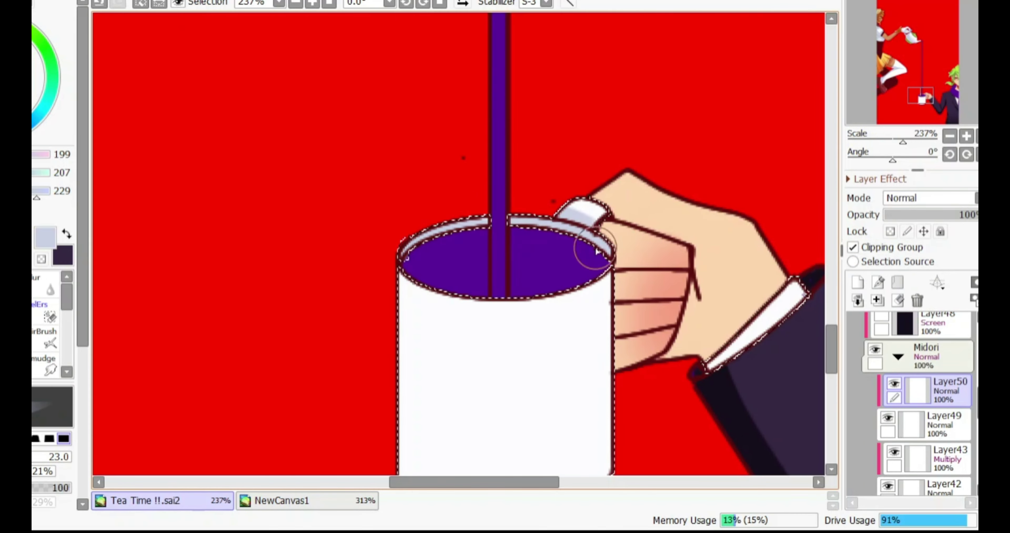
left_click(878, 179)
left_click(933, 259)
left_click(933, 289)
Add a soft pale blue gradient to the mug and paint a curved shadow around its sides and bottom
key("ctrl+minus")
key("ctrl+minus")
key("ctrl+minus")
key("ctrl+minus")
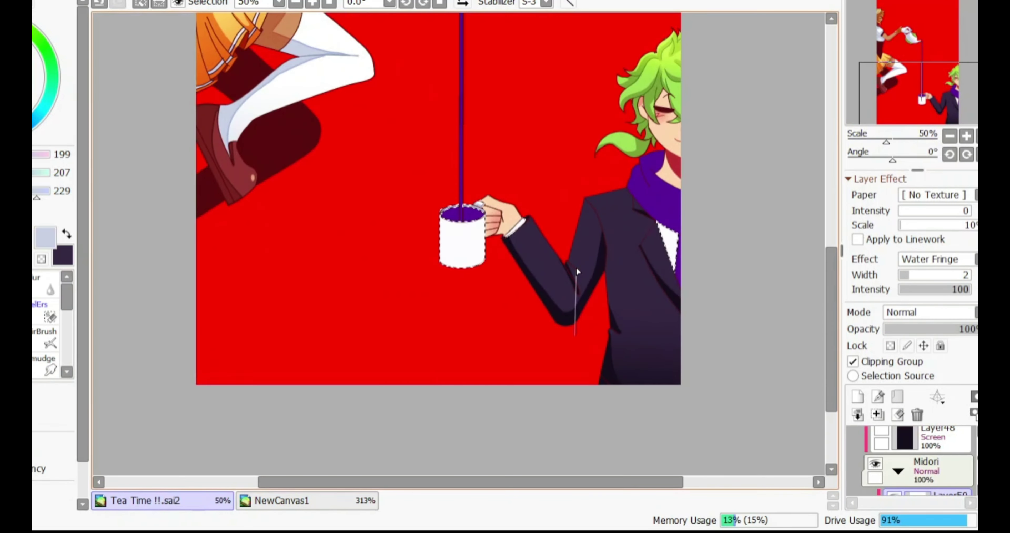
key("ctrl+plus")
key("ctrl+plus")
key("ctrl+plus")
mouse_move(404, 243)
left_mouse_down()
mouse_move(525, 338)
mouse_move(498, 312)
left_mouse_up()
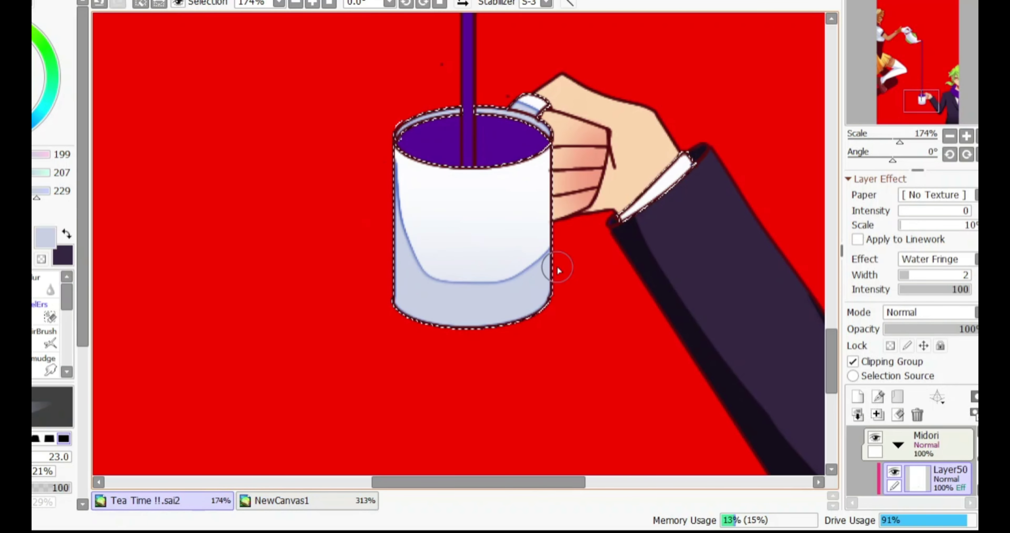
left_click_drag(412, 289, 476, 311)
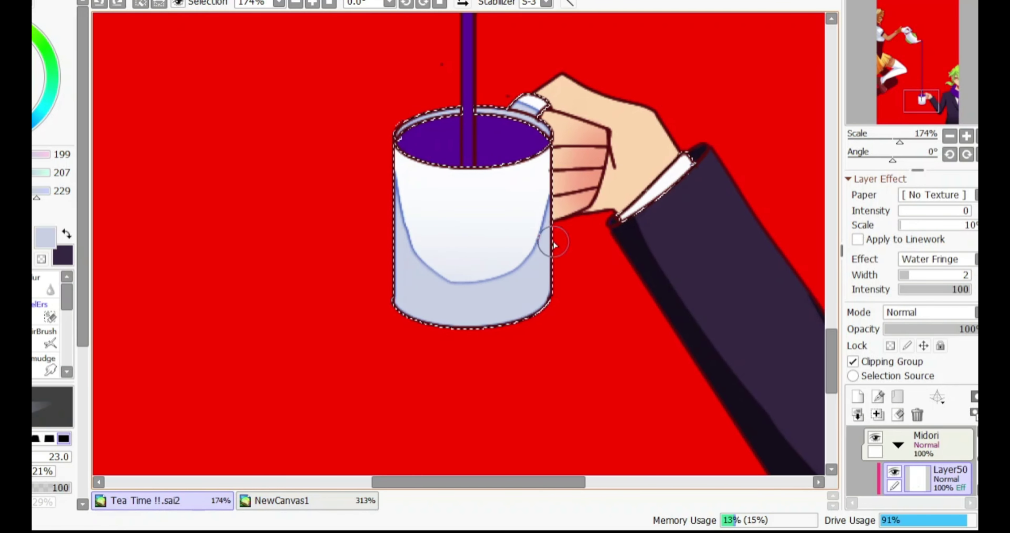
key("ctrl+y")
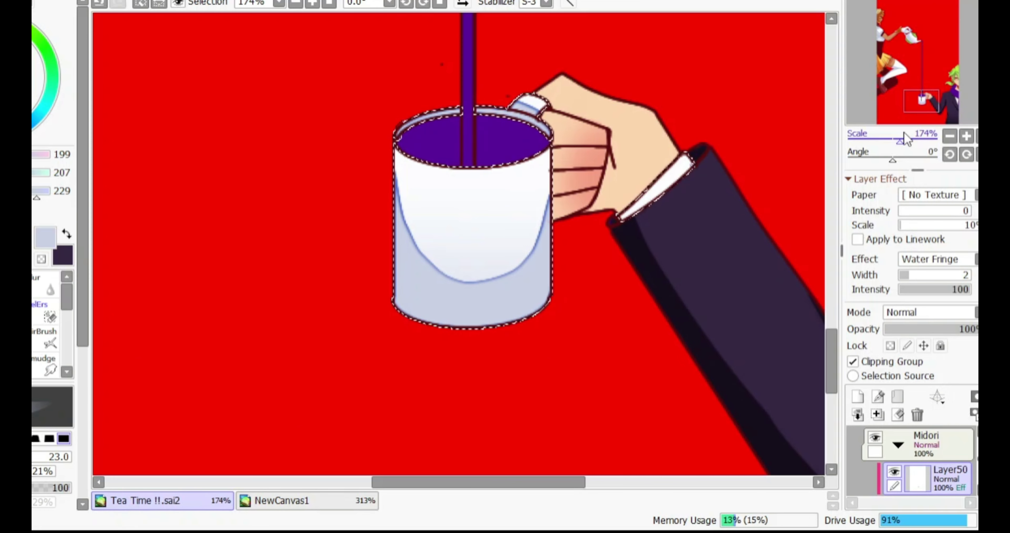
Clear the selection and lower the Water Fringe intensity of Layer50 to 35
left_click_drag(903, 138, 898, 140)
key("ctrl+d")
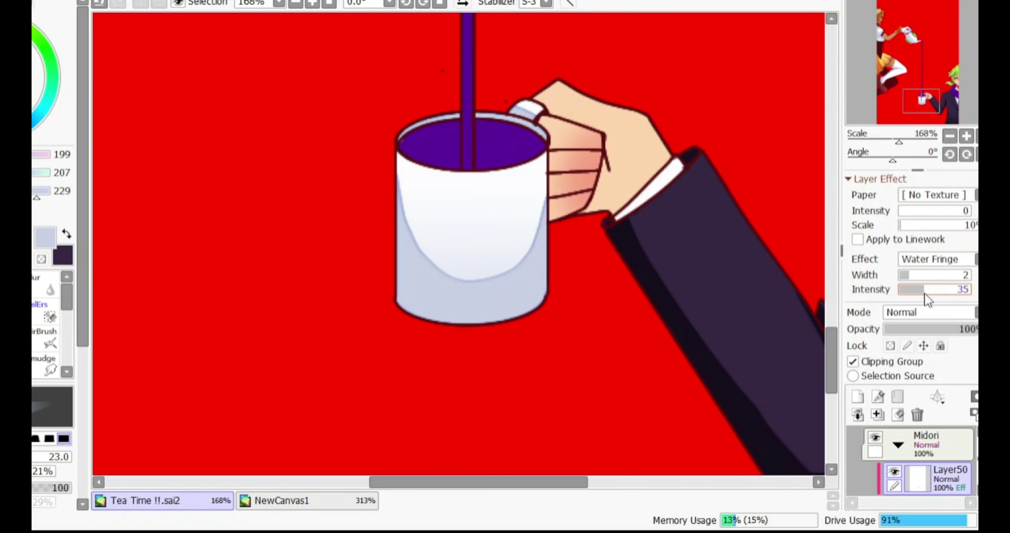
Select the scarf from the line art on Layer1 and fill it magenta on new Layer51
left_click(857, 179)
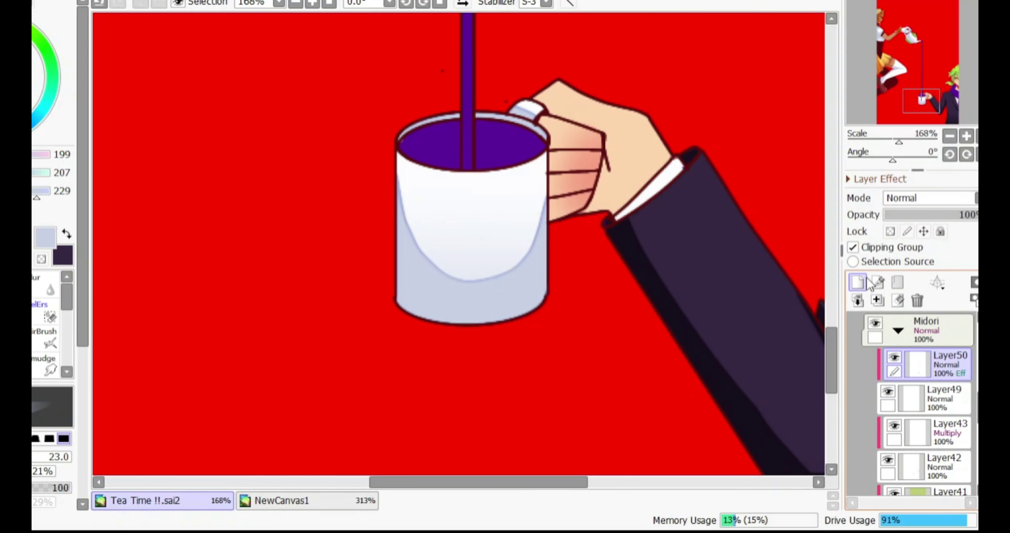
scroll(909, 403, "down", 5)
scroll(910, 404, "up", 6)
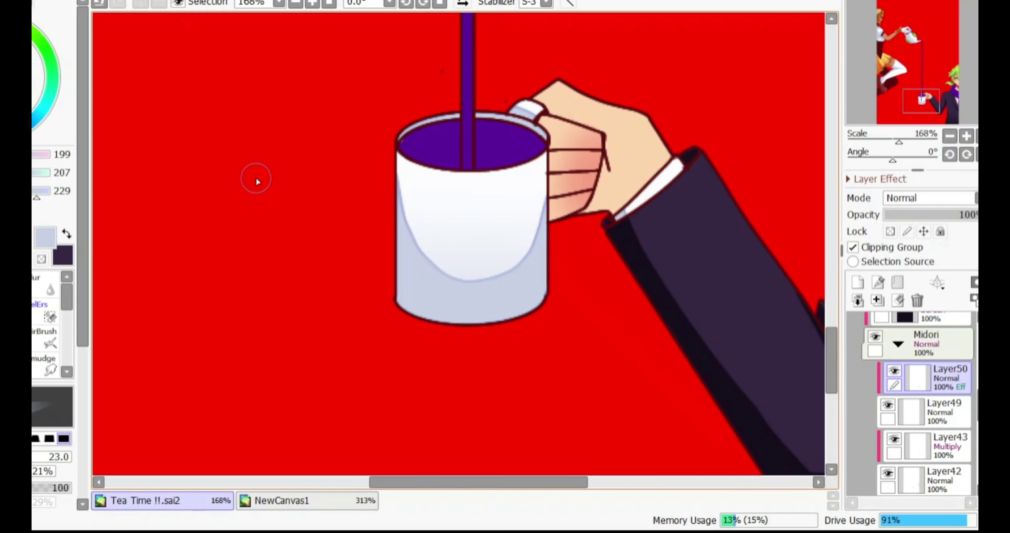
scroll(294, 144, "down", 2)
scroll(392, 176, "right", 5)
left_click(509, 203, "ctrl")
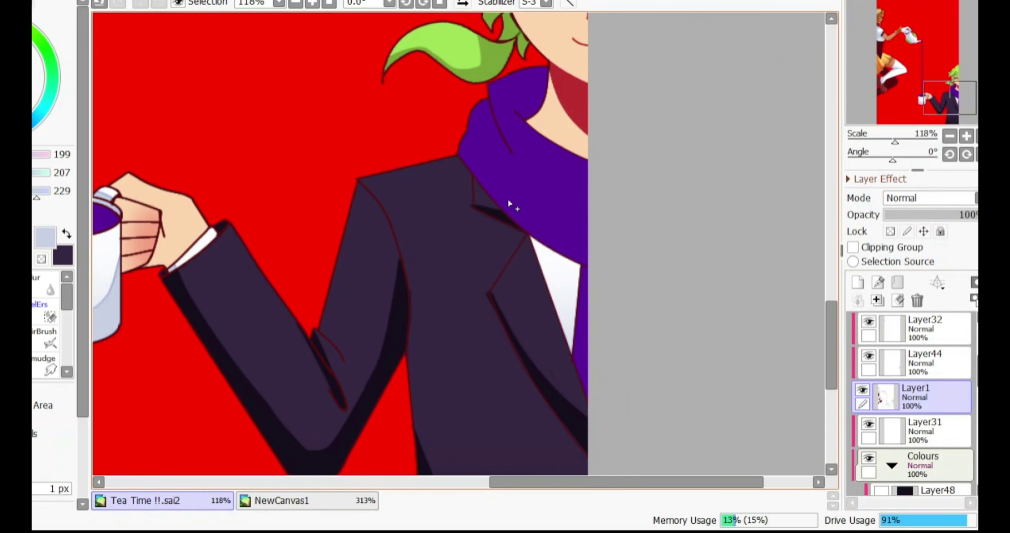
left_click(509, 204)
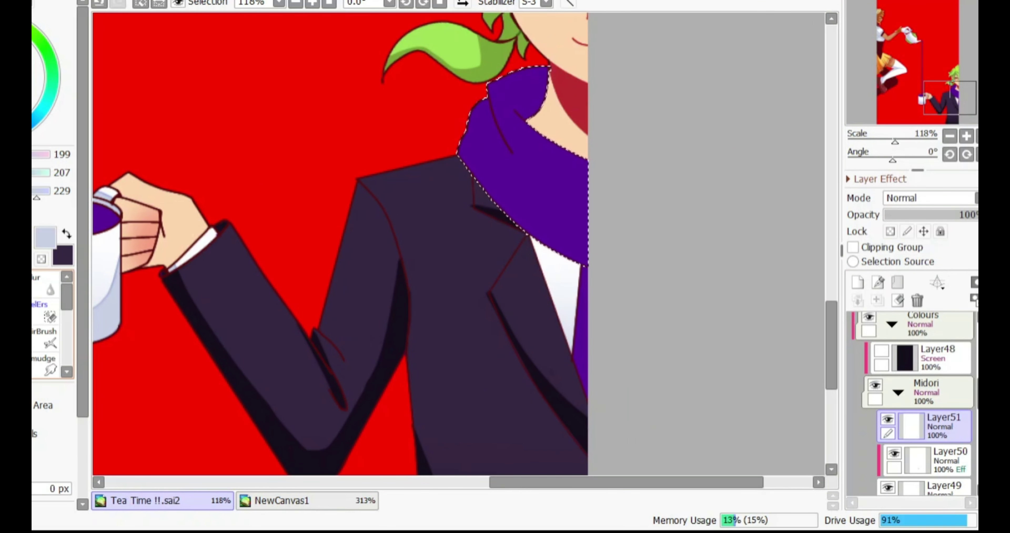
key("ctrl+f")
Shade the scarf's folds and lower edge dark crimson (174, 0, 57) on new Layer52 clipped to the scarf fill
left_click(854, 247)
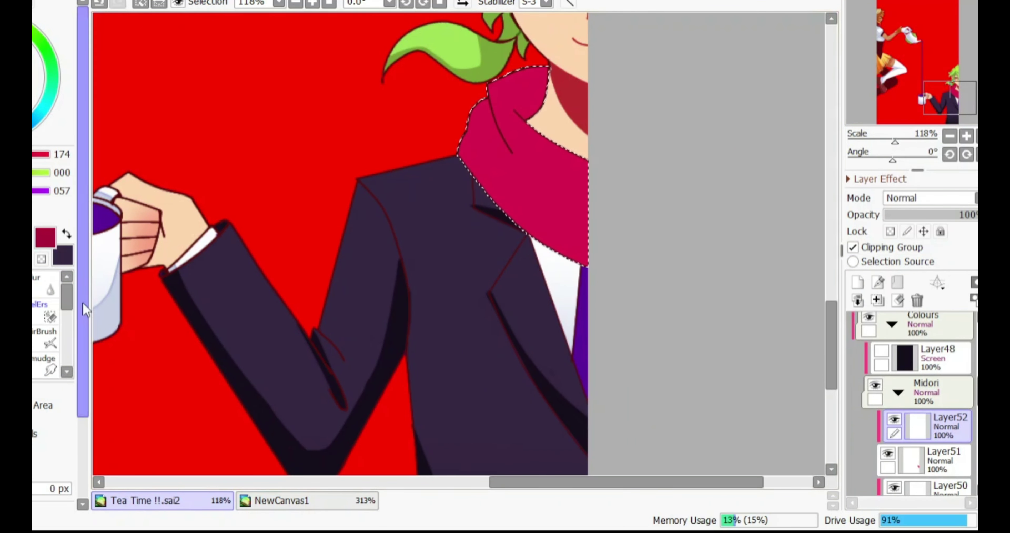
key("b")
left_click_drag(481, 113, 464, 142)
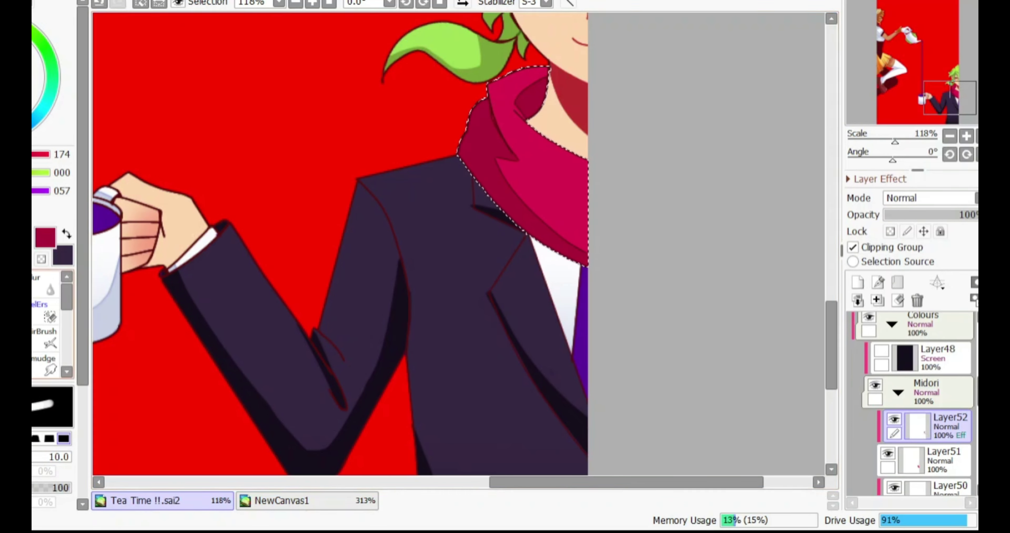
Fill the tie red (231, 44, 28) on new Layer53 and clear the selection
key("v")
key("g")
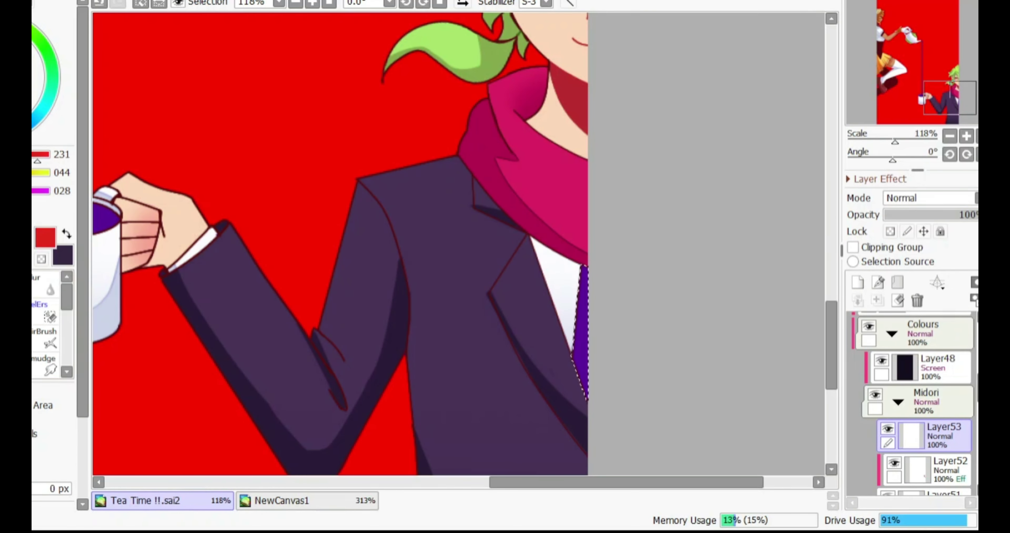
key("ctrl+d")
left_click_drag(895, 142, 880, 142)
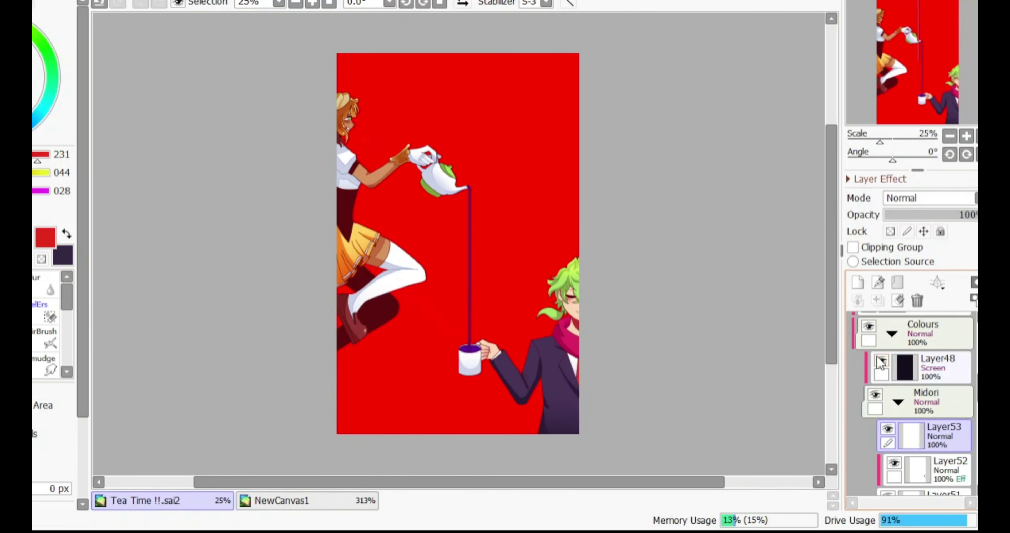
Collapse the Midori folder and move the Screen layer Layer48 out to just above the Colours folder
left_click(898, 400)
left_click(941, 366)
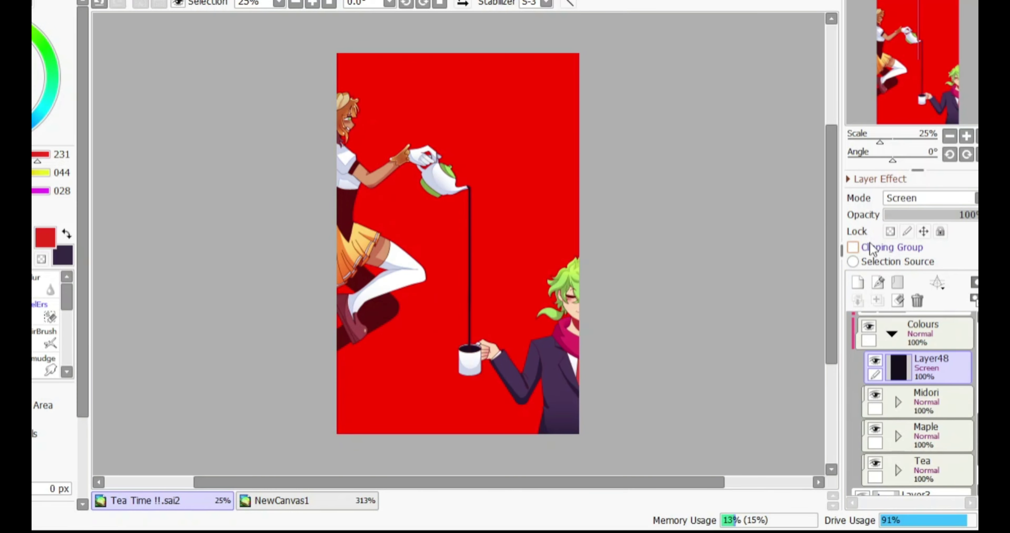
left_click_drag(920, 358, 920, 318)
Erase the lower ends of the stream's outlines inside the mug on Layer1 with the transparent AirBrush
left_click(913, 476)
scroll(883, 76, "up", 5)
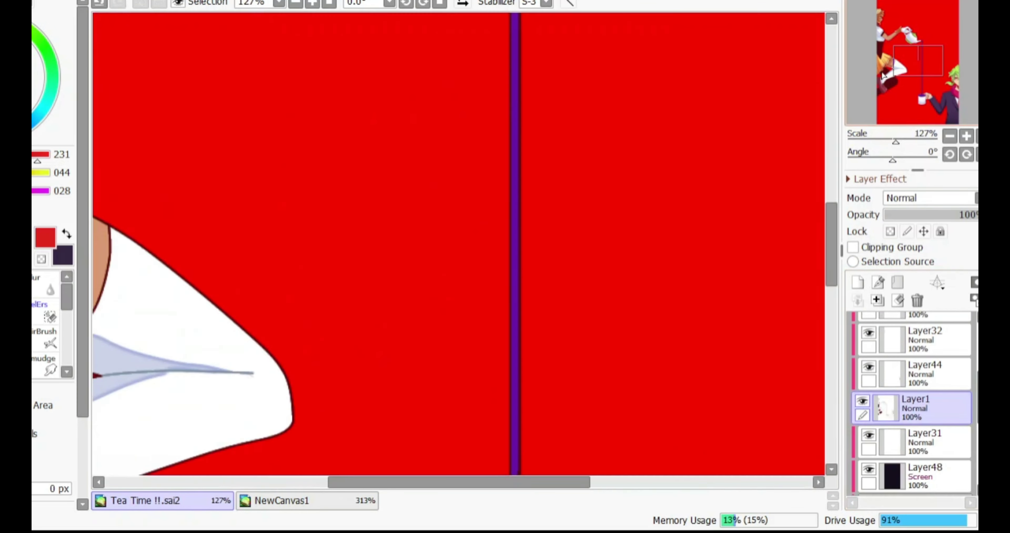
scroll(919, 97, "up", 5)
left_click(44, 341)
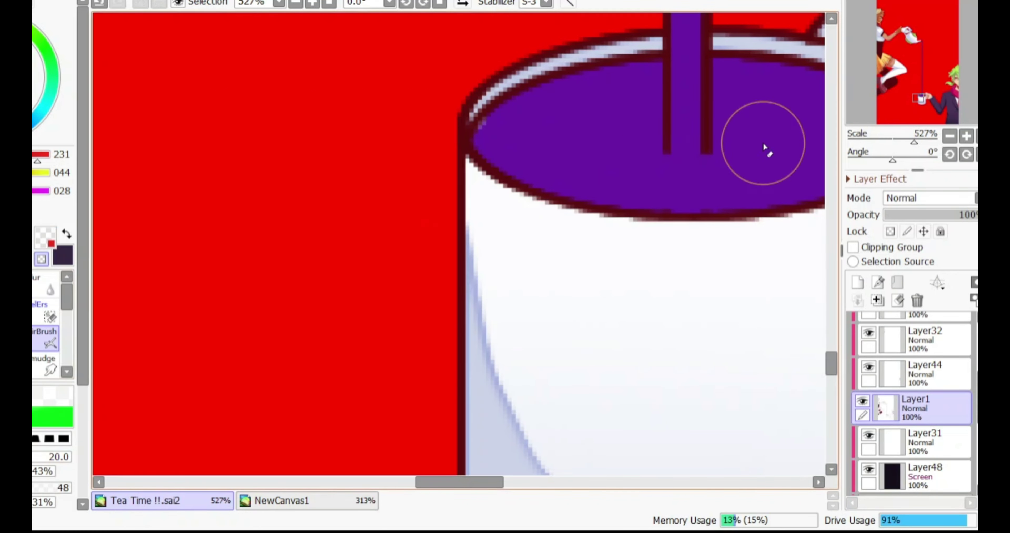
scroll(605, 146, "down", 5)
Select the pouring tea stream and fill it brown (183, 102, 68) on new Layer54 below Layer34
left_click(915, 63)
left_click(944, 439)
scroll(944, 438, "down", 1)
left_click(587, 301)
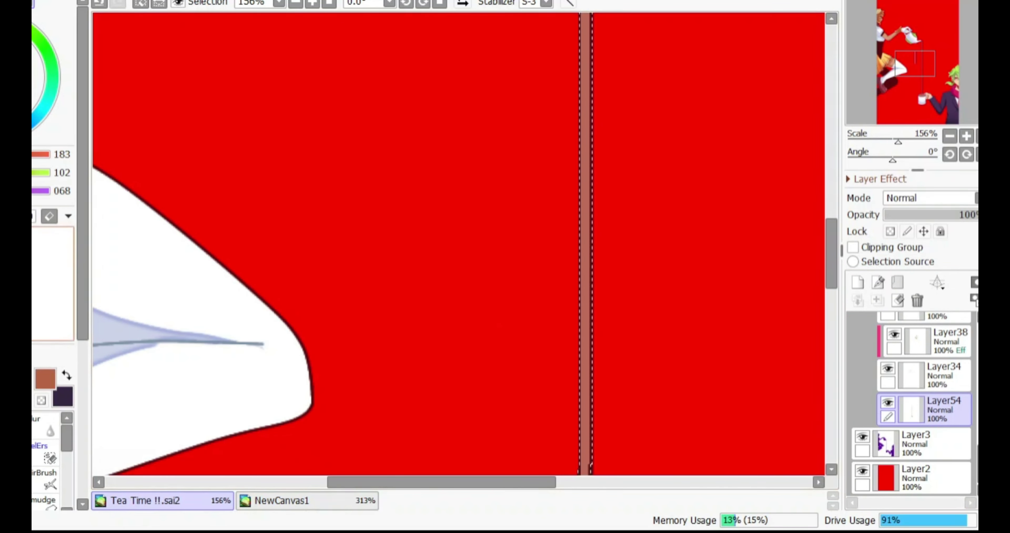
Recolour the tea dark red on new Layer55 clipped to Layer54 and clear the selection
key("ctrl+shift+n")
left_click(596, 291, "alt")
scroll(438, 377, "down", 5)
key("ctrl+d")
left_click(438, 378)
Airbrush bright red (255, 0, 3) along the middle of the stream and onto the tea in the mug on clipped Layer56
key("ctrl+shift+n")
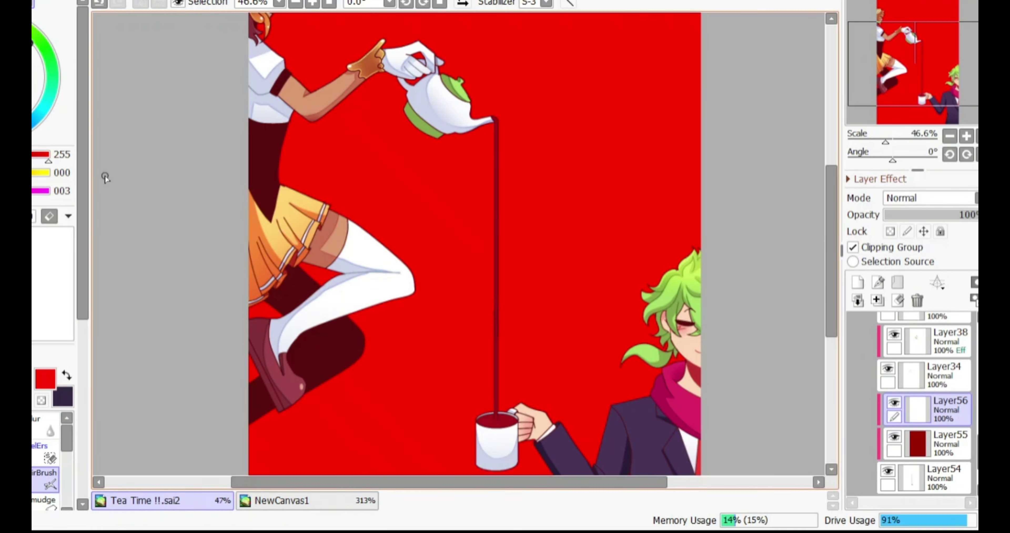
left_click_drag(477, 324, 476, 339)
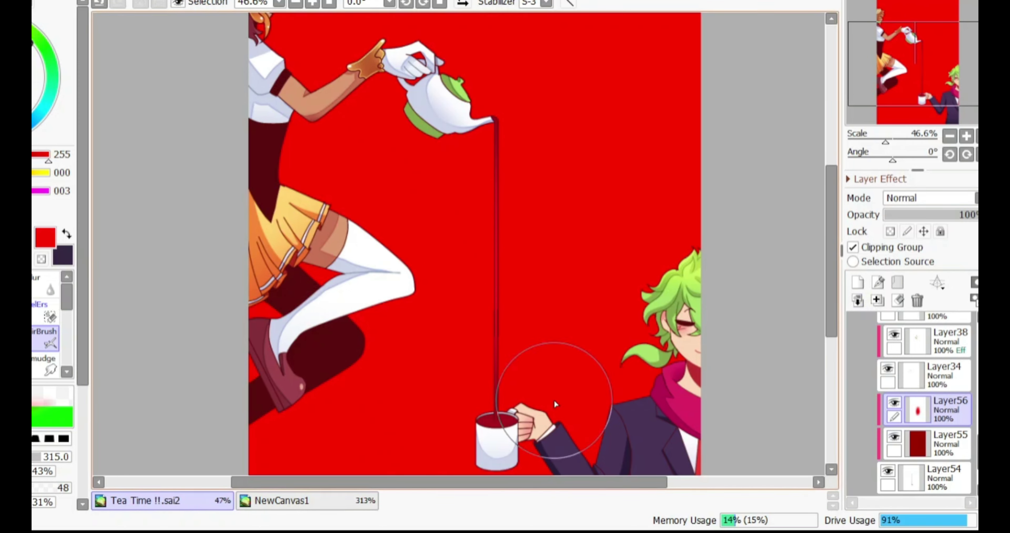
scroll(554, 400, "up", 5)
key("bracketleft")
key("bracketleft")
key("bracketleft")
key("bracketleft")
key("bracketleft")
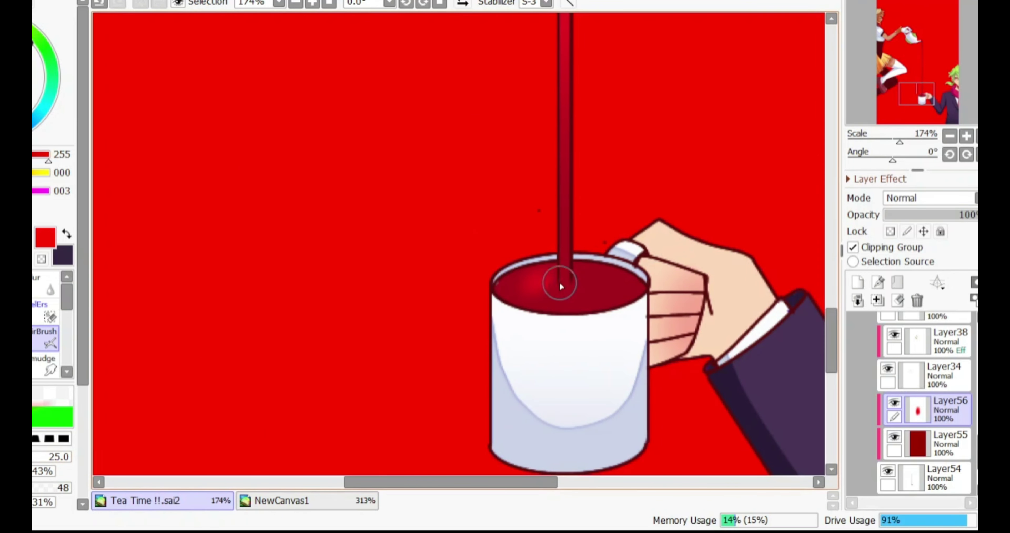
Hide the red background layer Layer2
scroll(437, 363, "down", 3)
scroll(925, 408, "down", 2)
left_click(862, 472)
Airbrush dark red (90, 13, 14) shading on the tea on clipped Layer57 at 40% opacity and merge the tea shading down
key("bracketright")
key("bracketright")
key("bracketright")
key("bracketright")
key("bracketright")
left_click(857, 282)
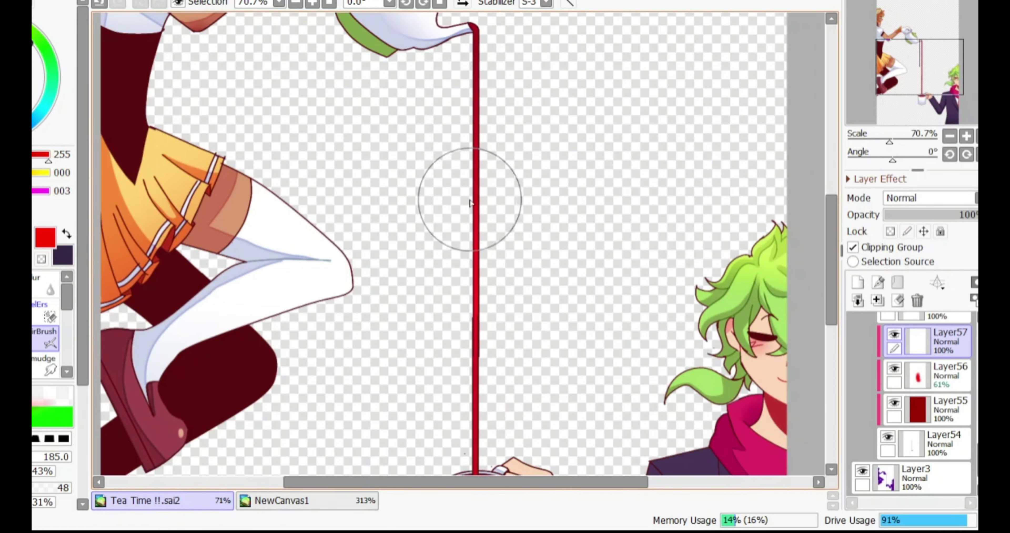
left_click(441, 43, "alt")
key("ctrl+e")
key("ctrl+e")
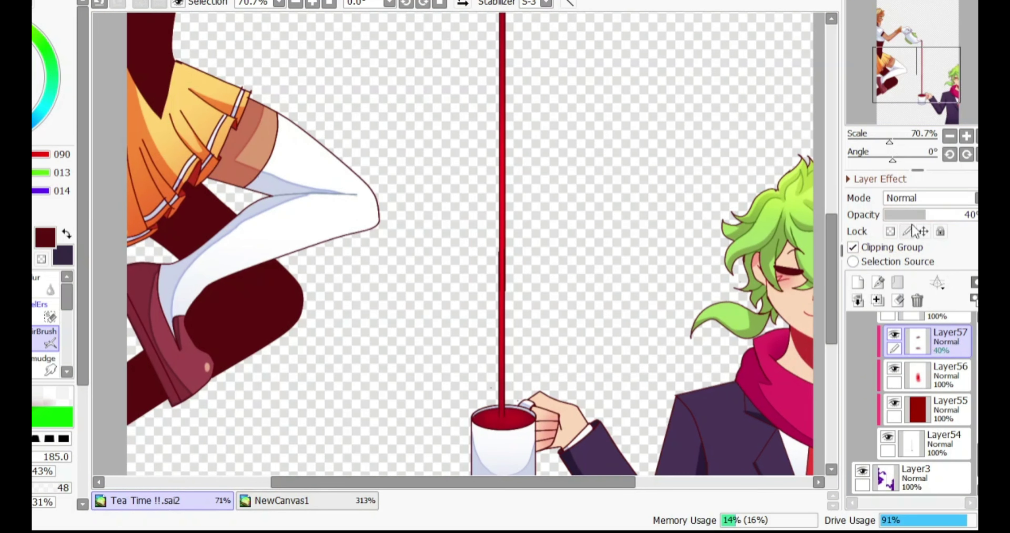
Airbrush an orange highlight (255, 137, 91) on the tea stream on new Layer55 and set the layer to Screen
key("b")
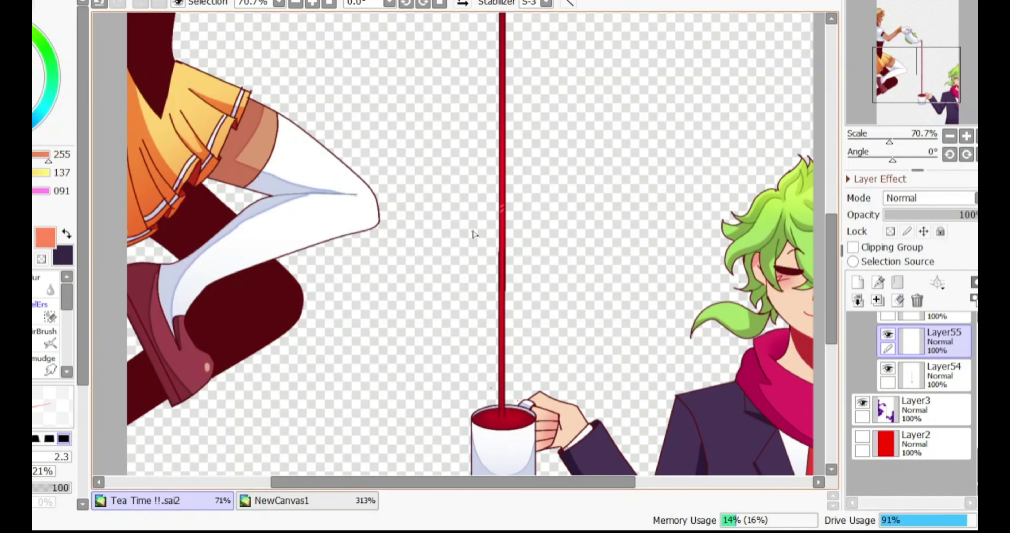
key("ctrl+d")
key("a")
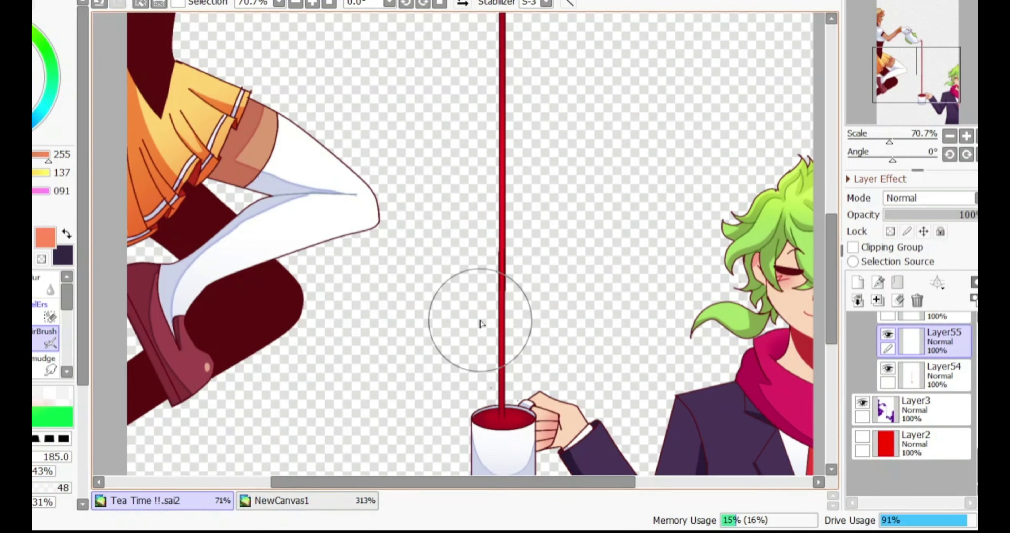
scroll(807, 207, "up", 3)
scroll(901, 194, "down", 2)
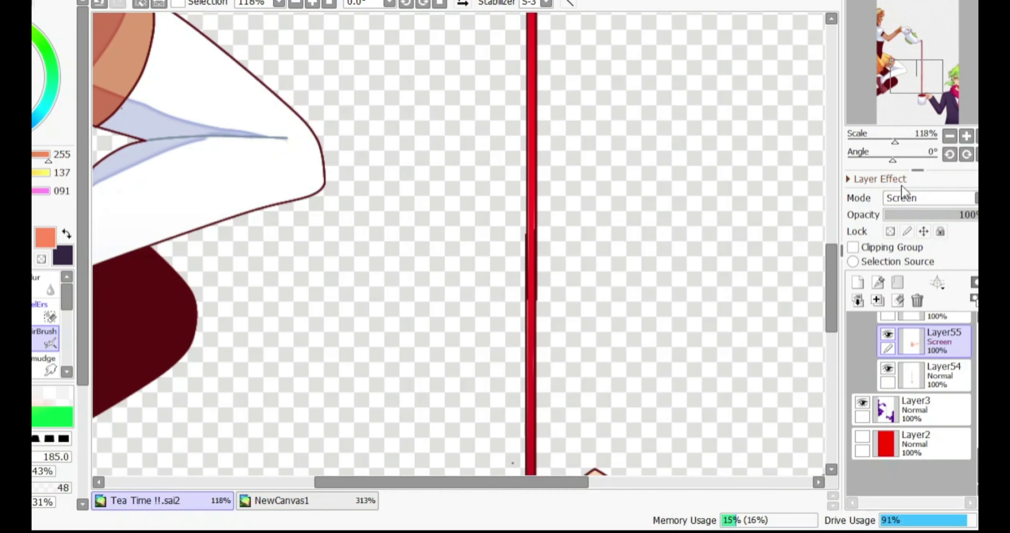
scroll(473, 146, "down", 3)
scroll(909, 392, "down", 2)
Try grouping the line colour layers, line art and Colours folder into Folder1 and clipping it to Layer3
left_click(895, 367)
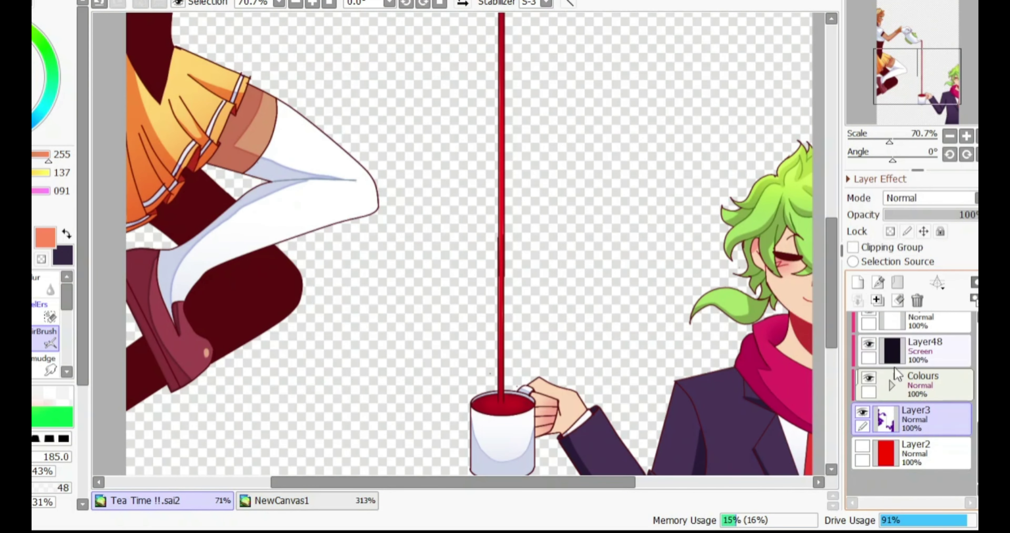
scroll(943, 376, "down", 2)
left_click(943, 376)
scroll(922, 406, "down", 1)
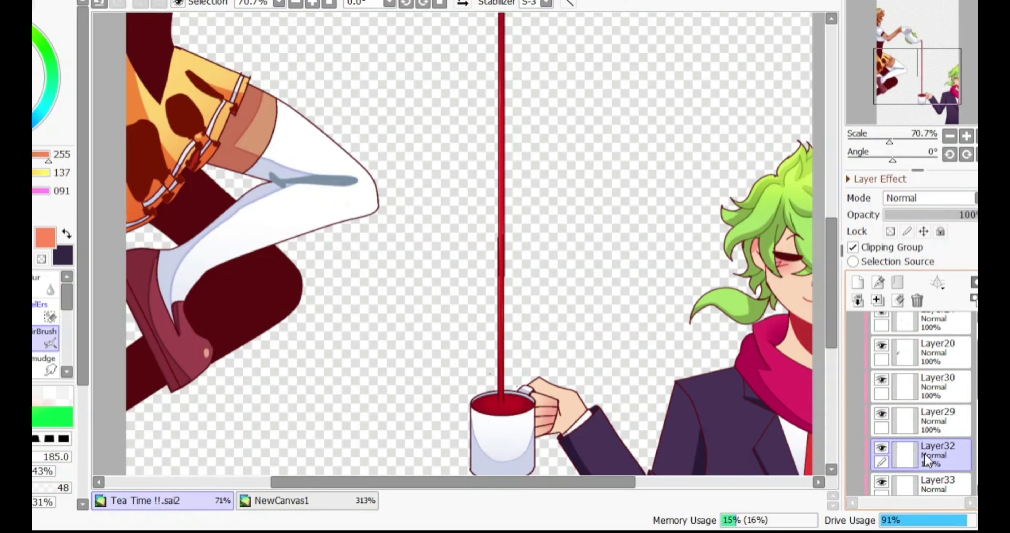
scroll(939, 440, "down", 3)
left_click(930, 487)
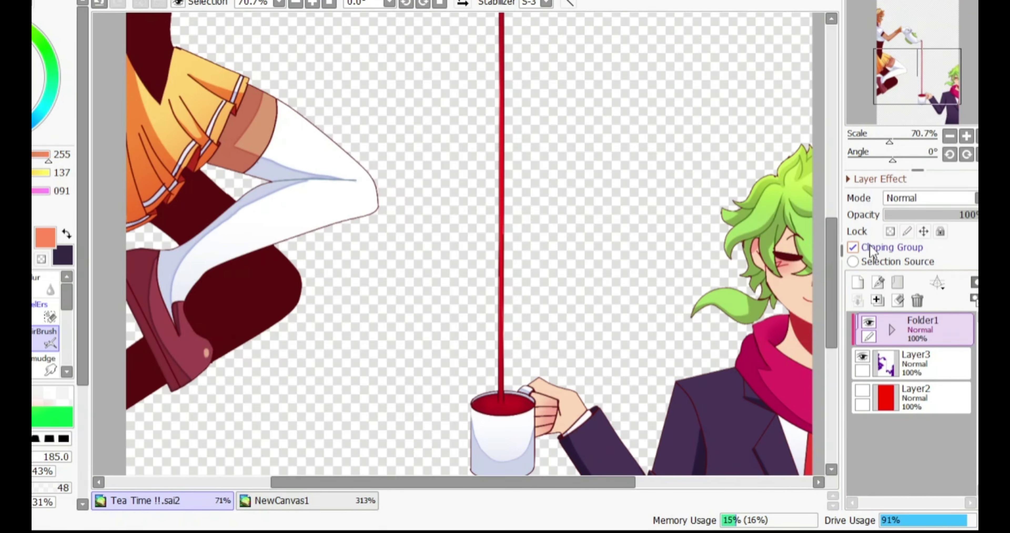
left_click(942, 357)
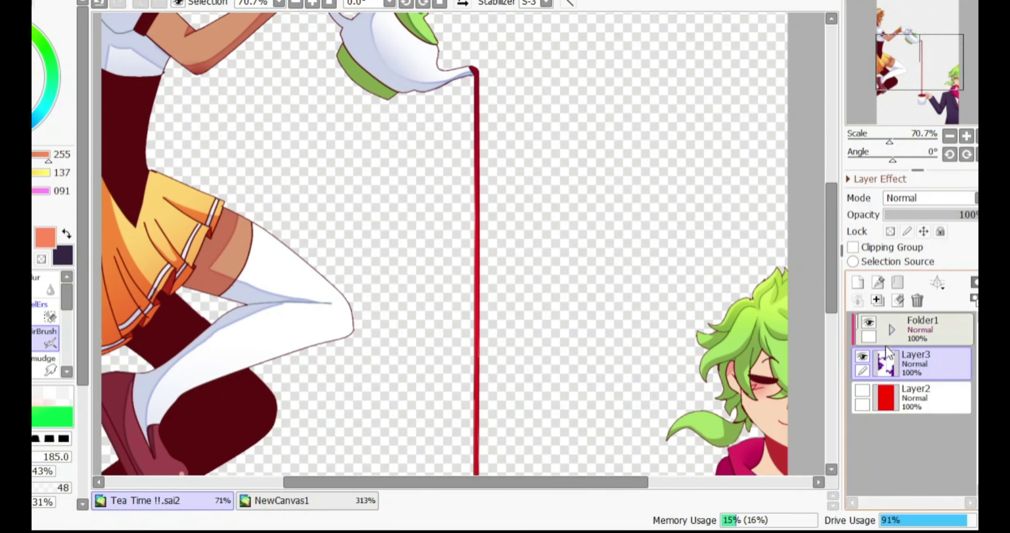
Take the layers back out of Folder1 and set the line art and Colours folder to Multiply over a pale Layer3
left_click(889, 340)
scroll(923, 442, "up", 2)
left_click(924, 442)
scroll(969, 385, "down", 1)
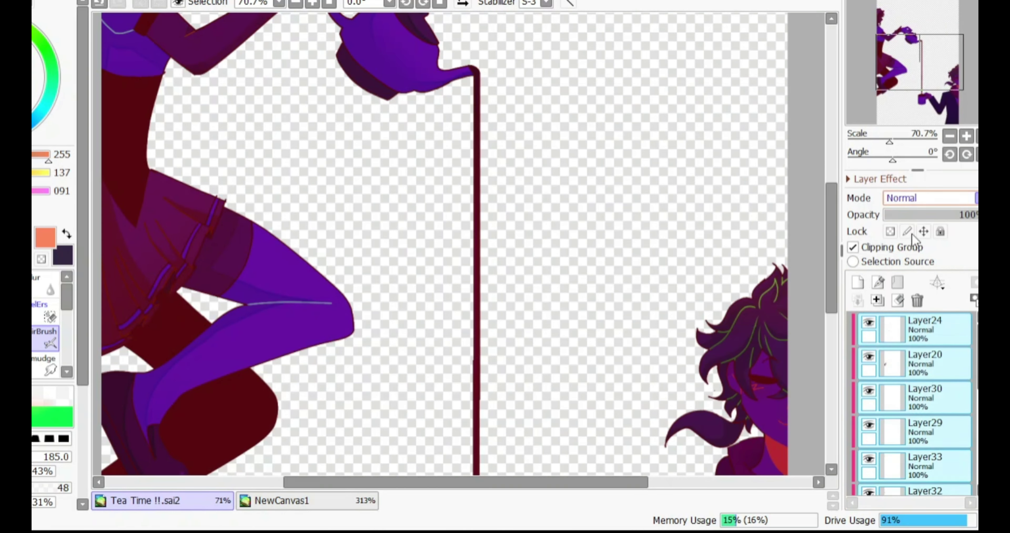
key("Down")
scroll(863, 421, "down", 2)
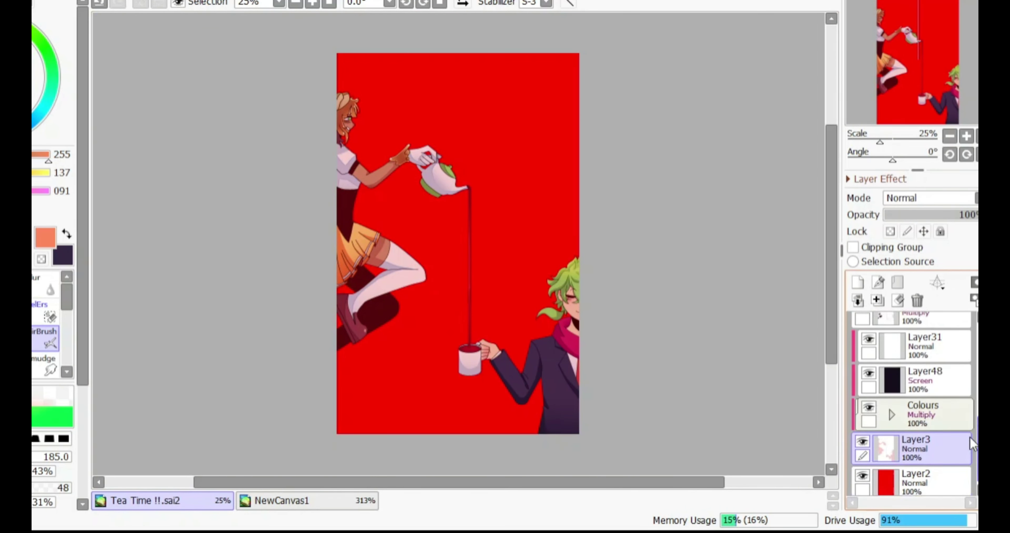
scroll(971, 444, "down", 1)
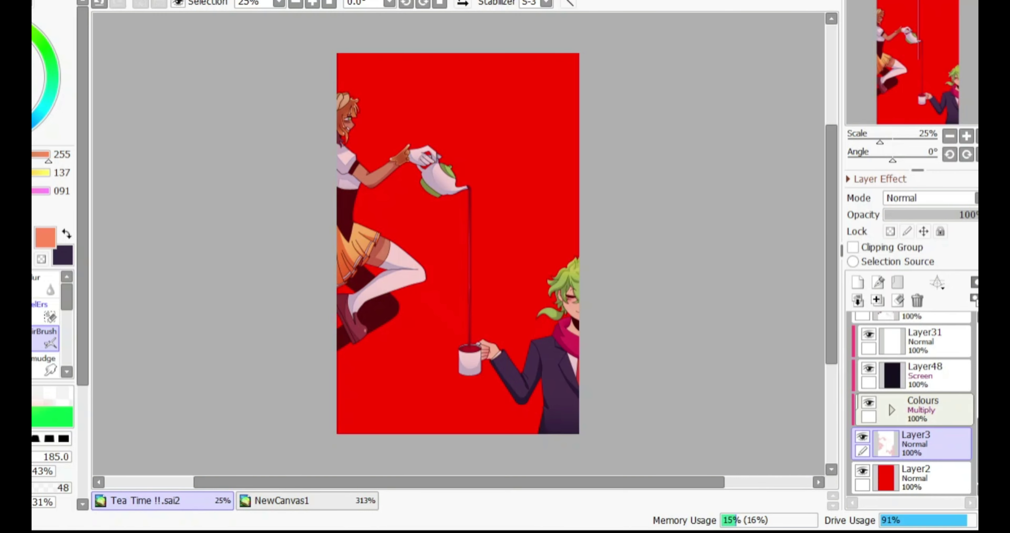
Paste a grey texture over the figures as clipped Overlay Layer56 and outline the figures in white on Layer57
key("ctrl+v")
left_click_drag(616, 207, 421, 310)
left_click_drag(535, 408, 629, 439)
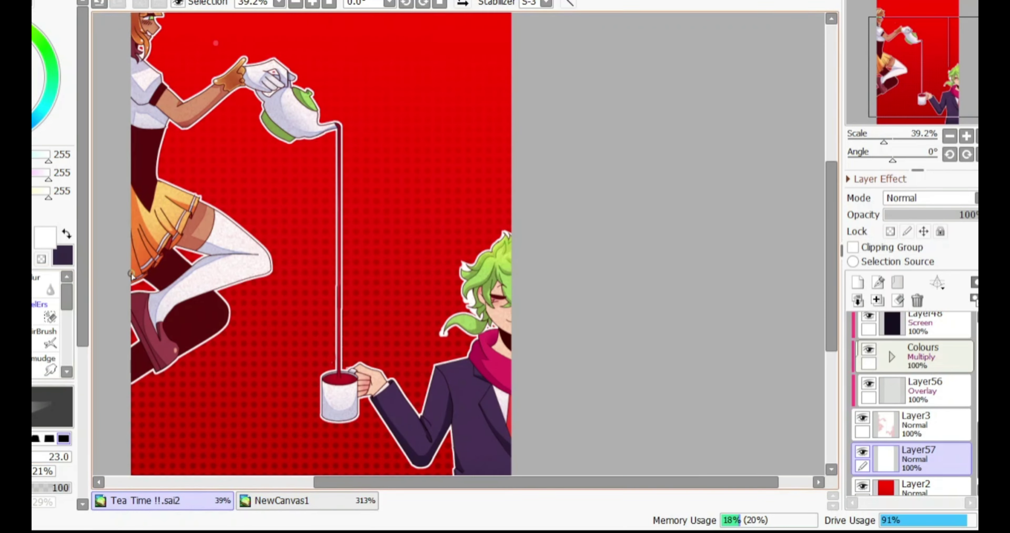
key("bracketright")
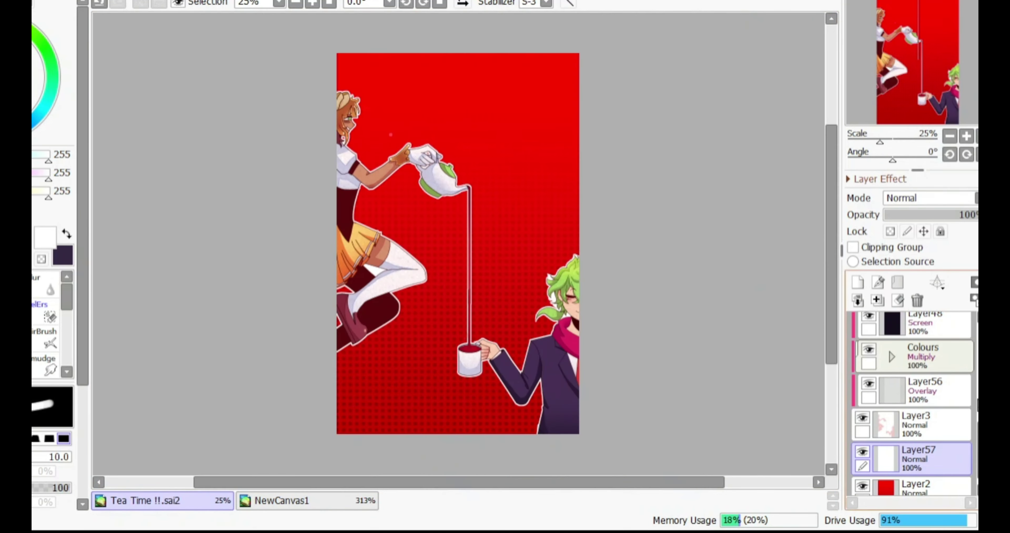
Tint the figures with clipped Multiply layers, pink Layer59 at 71% opacity and lilac Layer58 at 59%
left_click(867, 487)
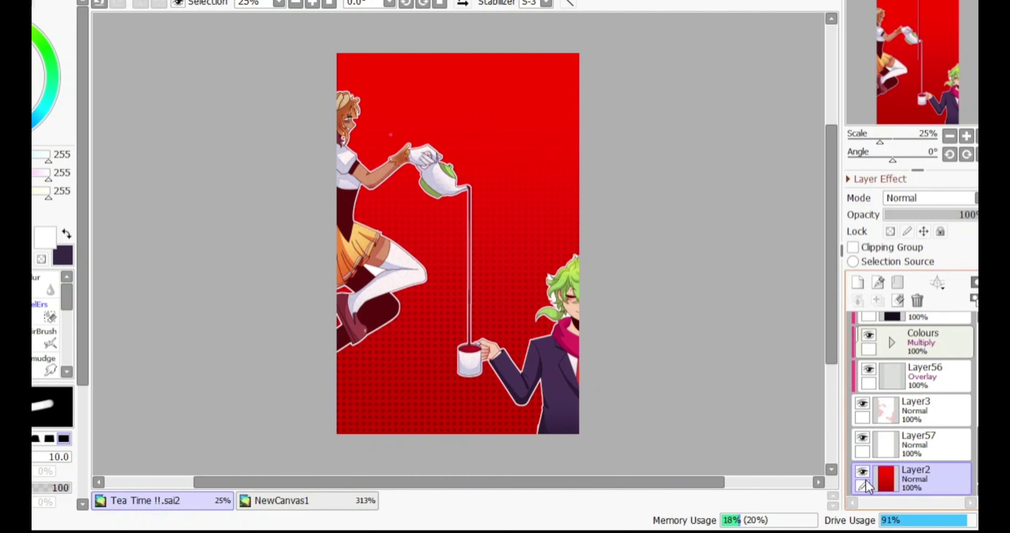
left_click(857, 283)
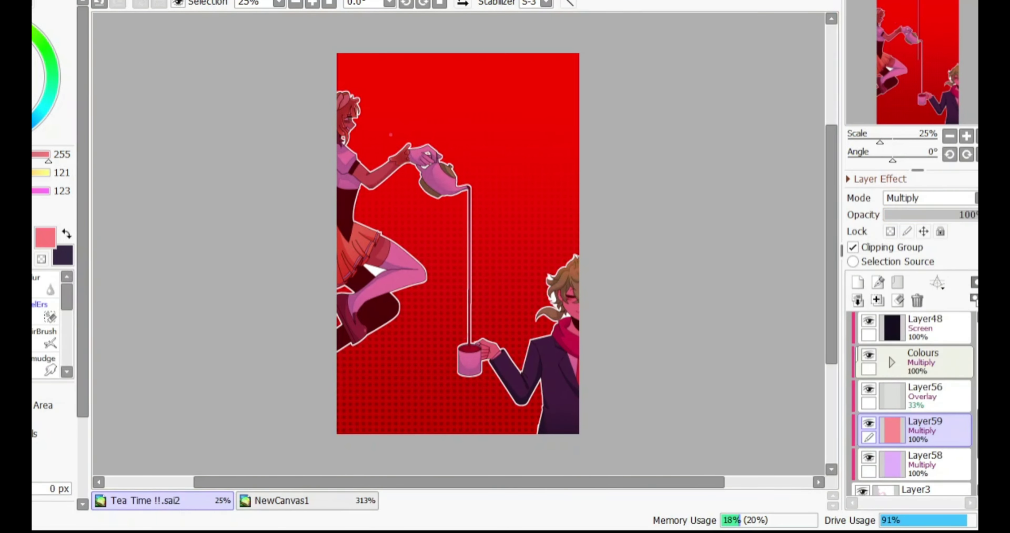
left_click(868, 457)
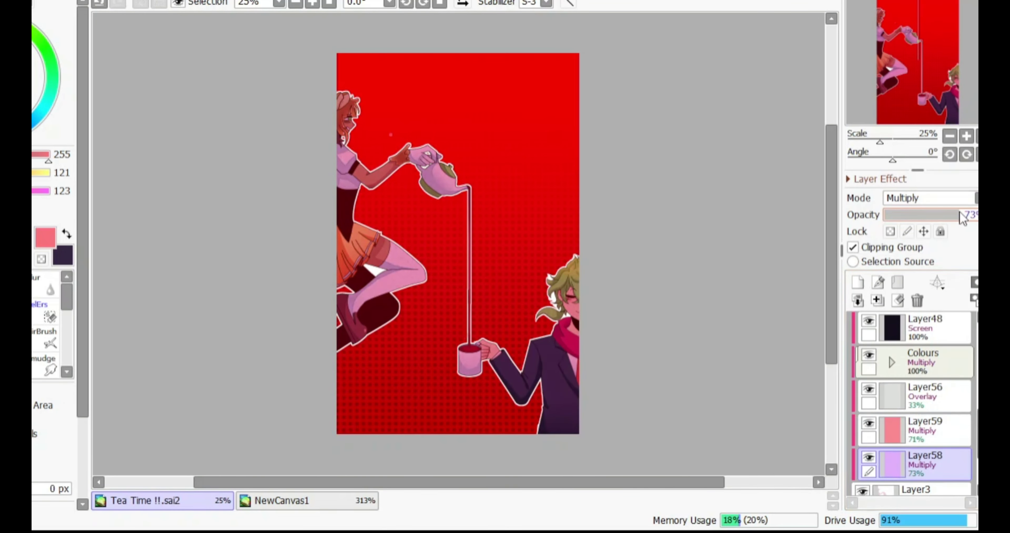
left_click_drag(949, 214, 935, 218)
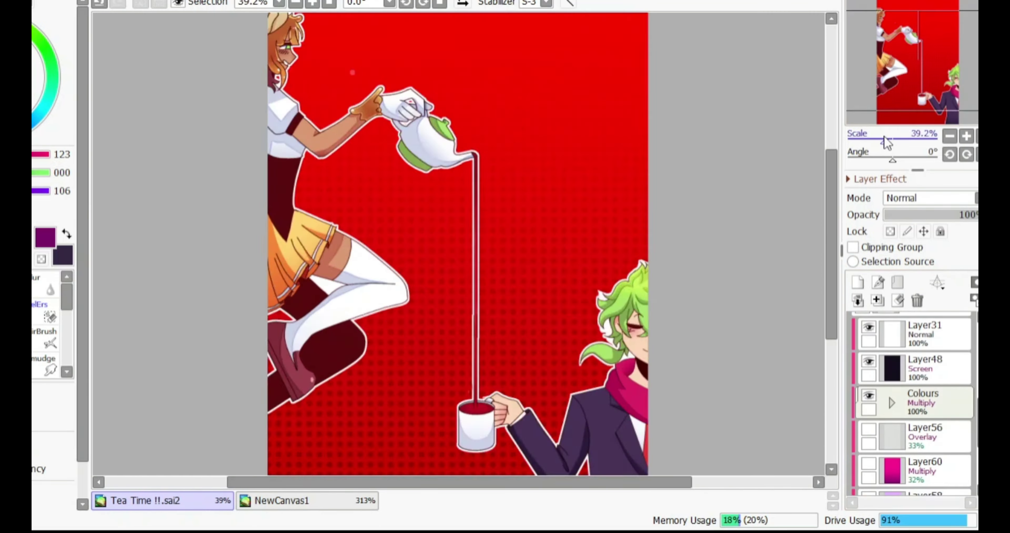
Turn the Multiply tint layers and the Overlay texture Layer56 back on
left_click_drag(884, 136, 911, 141)
scroll(876, 342, "up", 1)
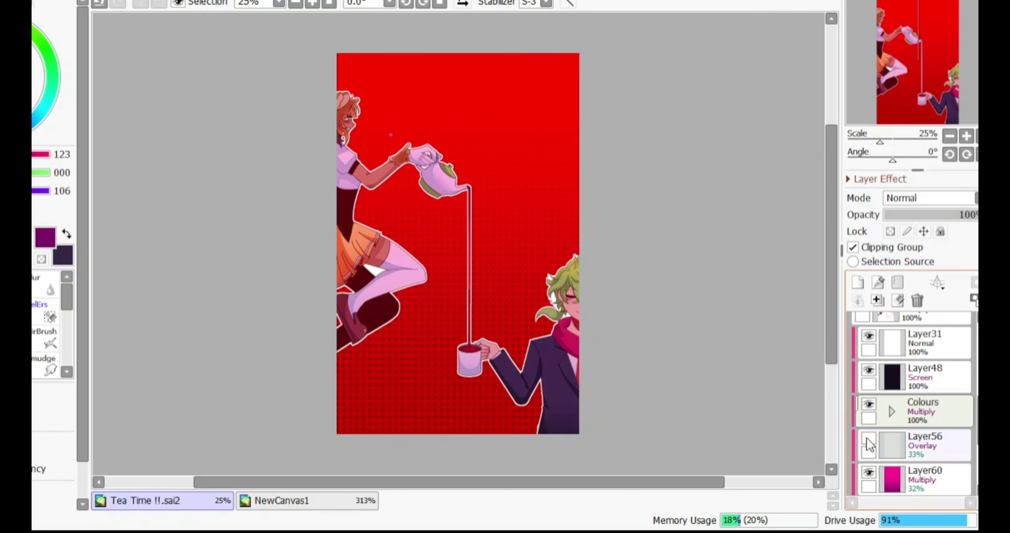
left_click(868, 444)
scroll(878, 419, "down", 3)
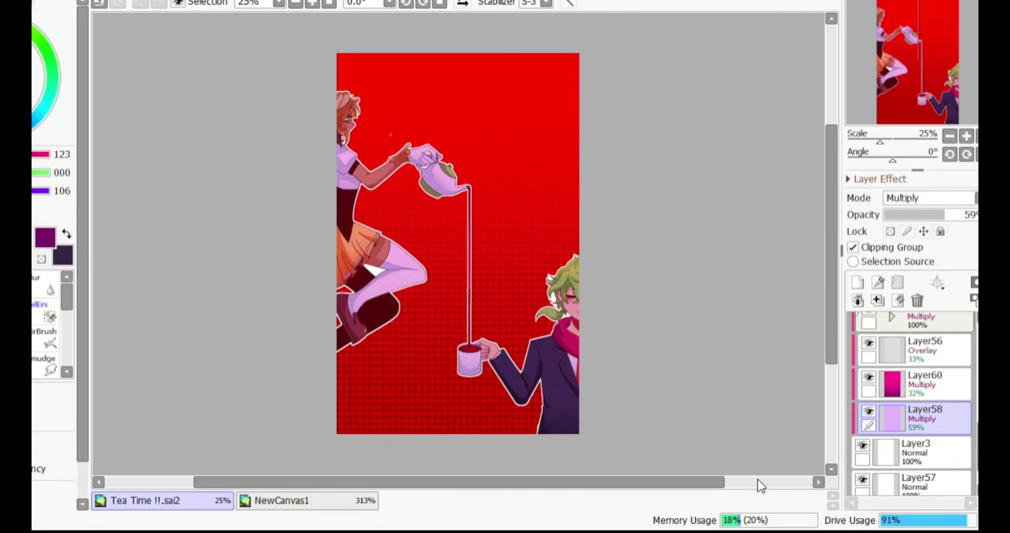